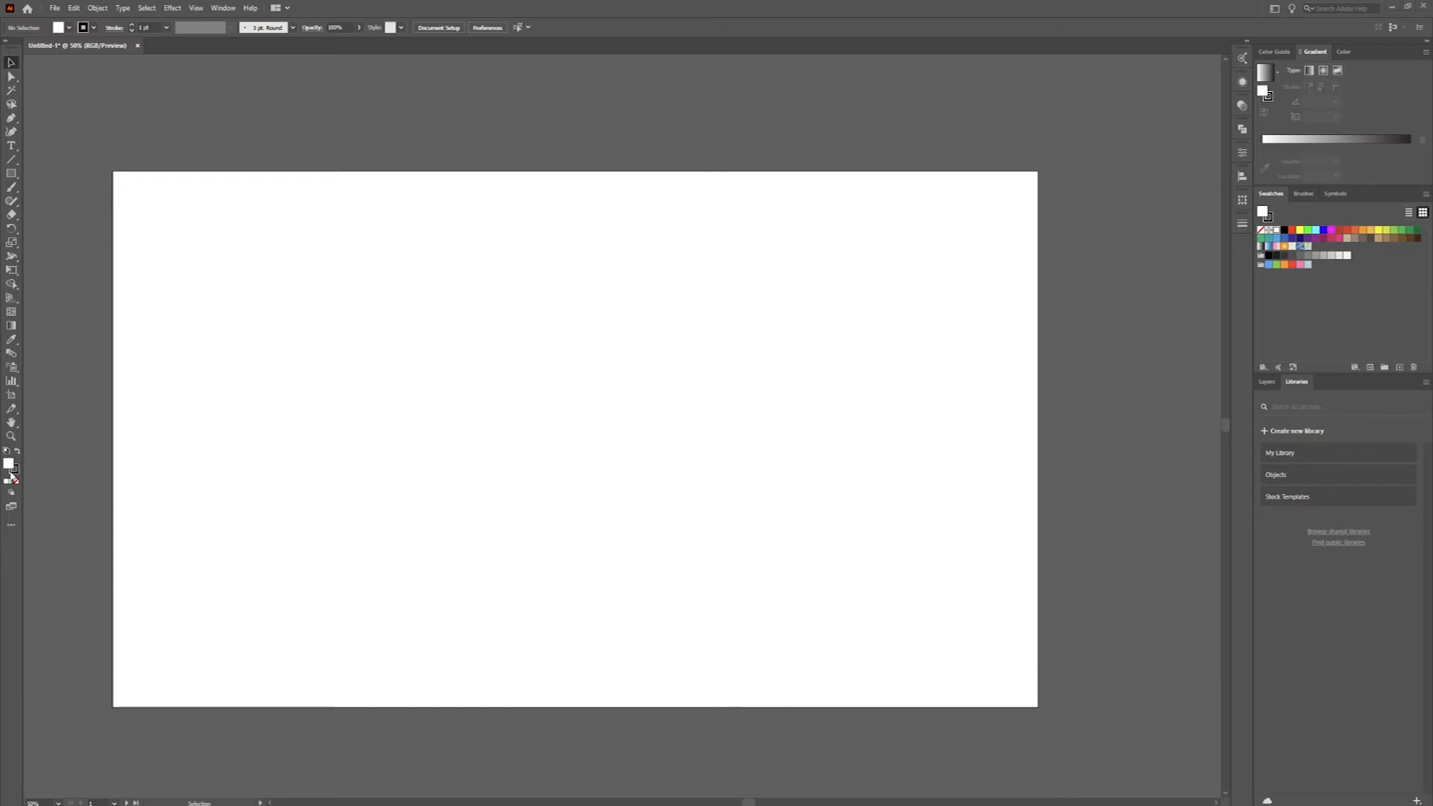
# - Activate the Ellipse tool and set the fill to none, with a black stroke
pyautogui.click(17, 452)
pyautogui.click(17, 451)
pyautogui.click(11, 173)
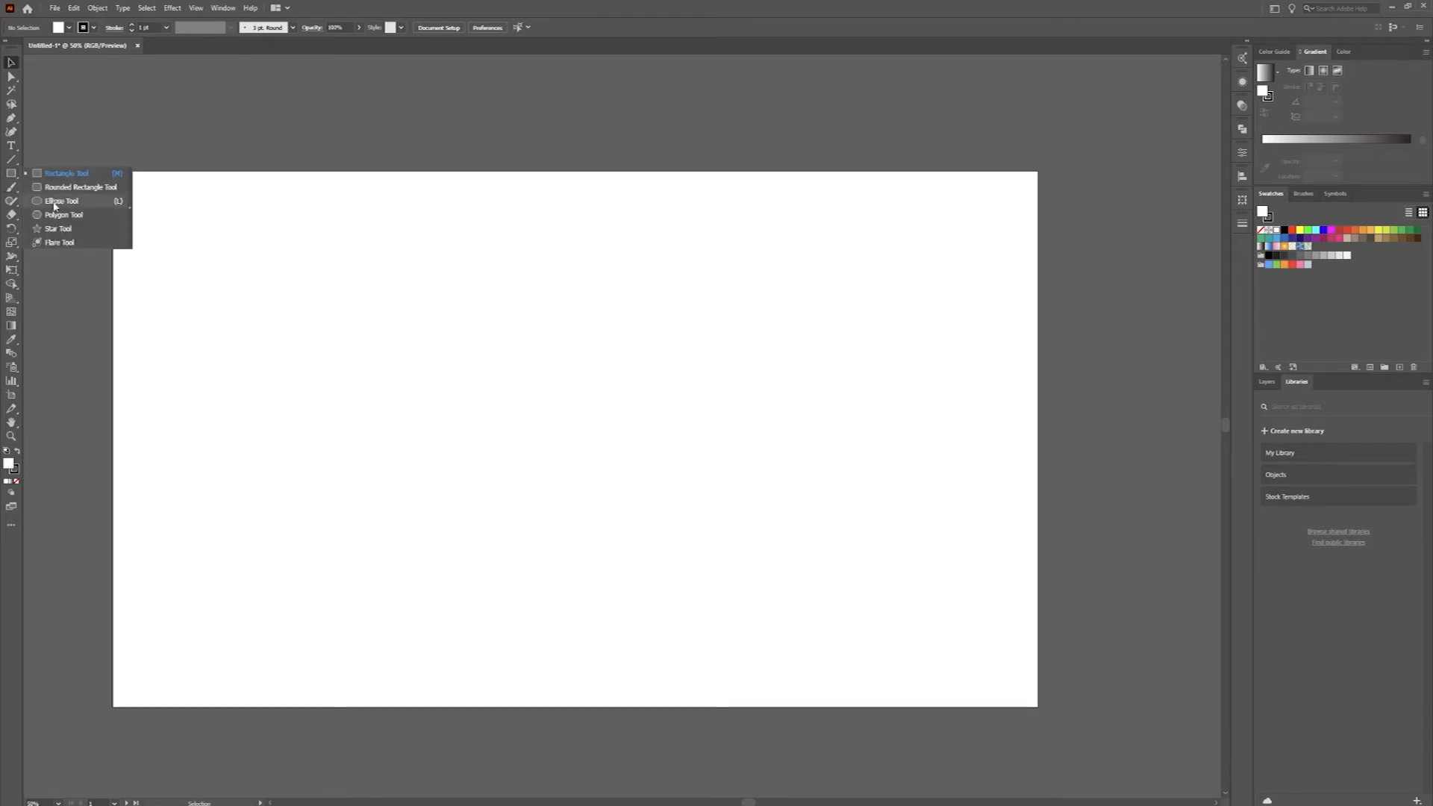
pyautogui.click(55, 201)
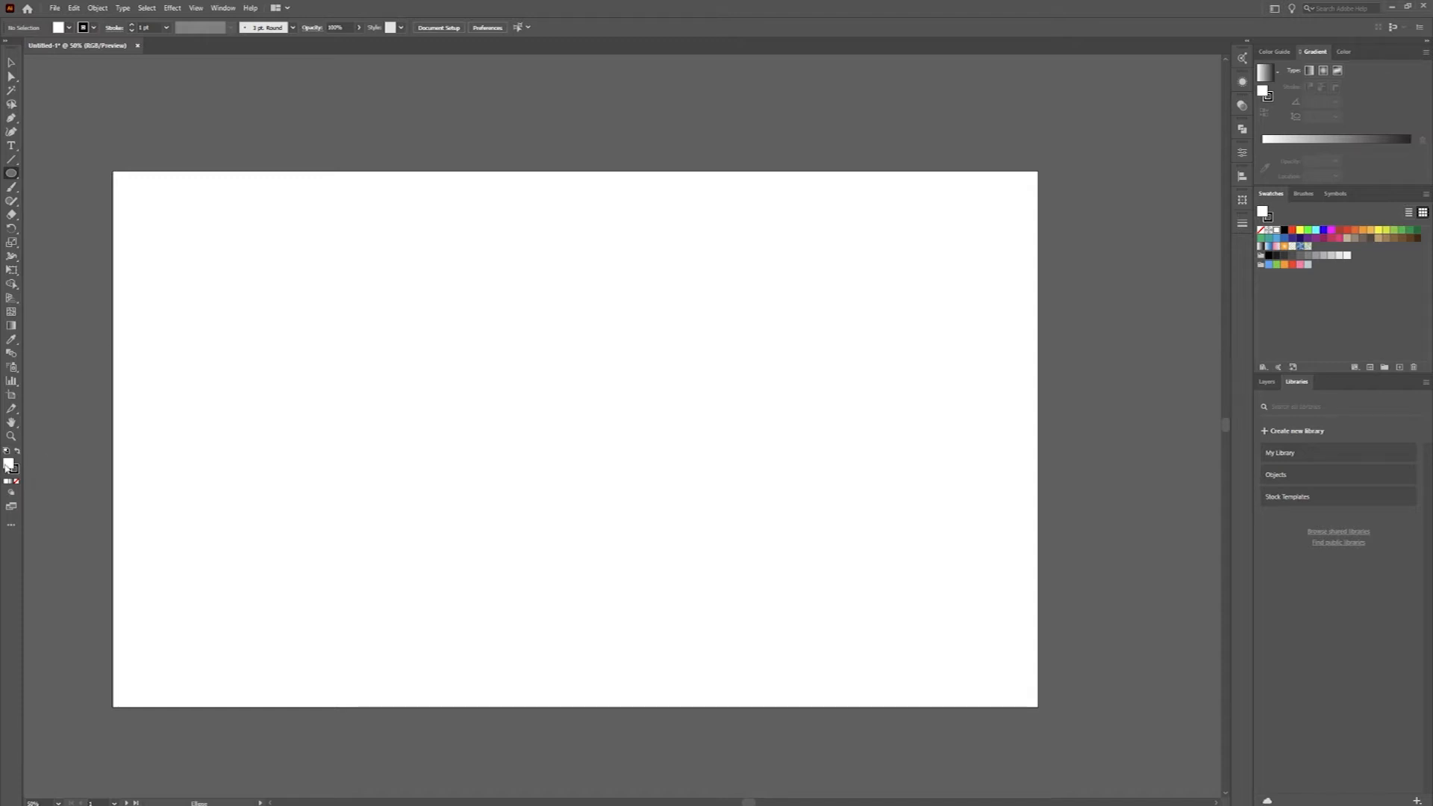
pyautogui.click(16, 483)
# - Create a circle 500 px wide and 500 px high with linked proportions and move it to the artboard's left half
pyautogui.click(435, 384)
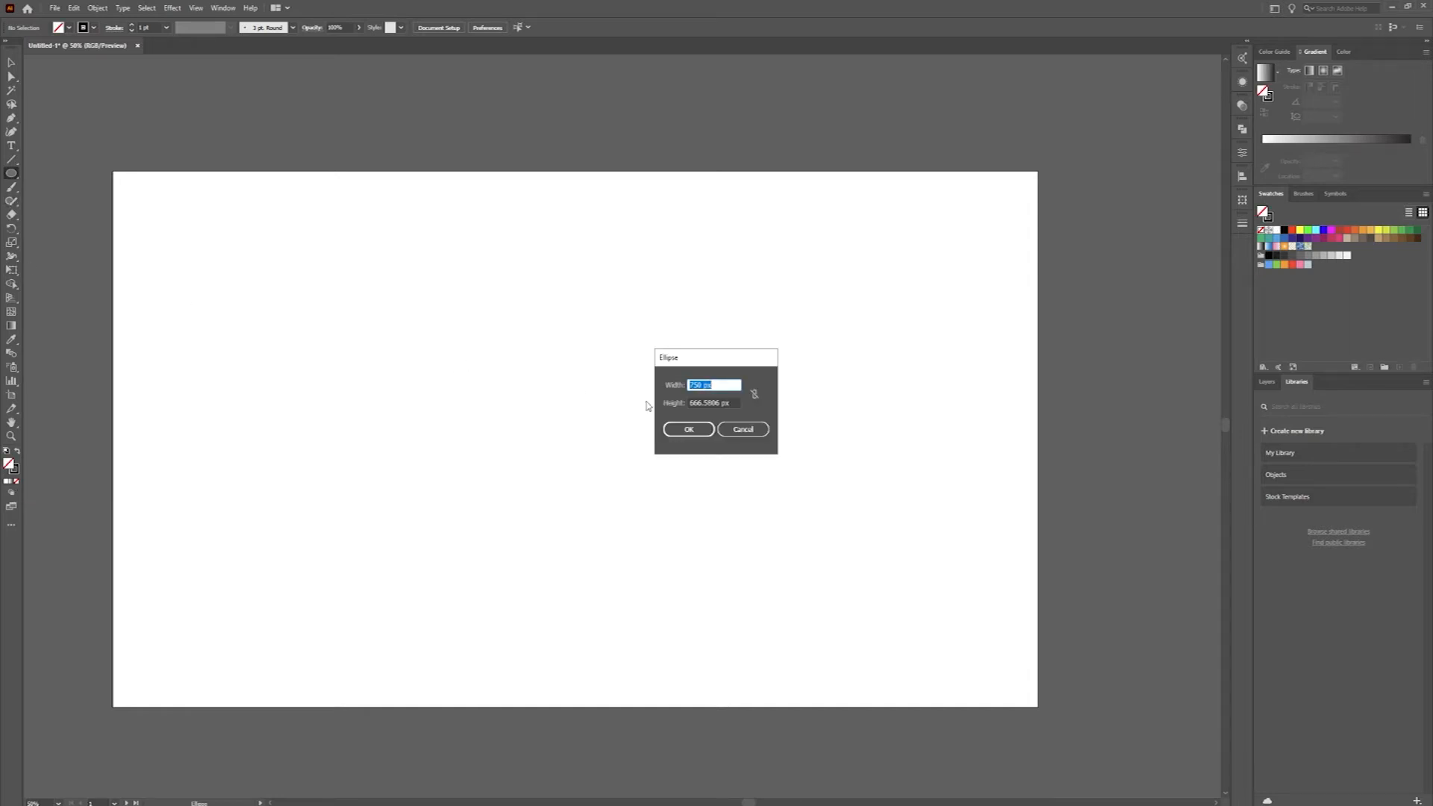
pyautogui.click(753, 394)
pyautogui.write('500')
pyautogui.click(755, 394)
pyautogui.press('Tab')
pyautogui.write('500')
pyautogui.click(755, 395)
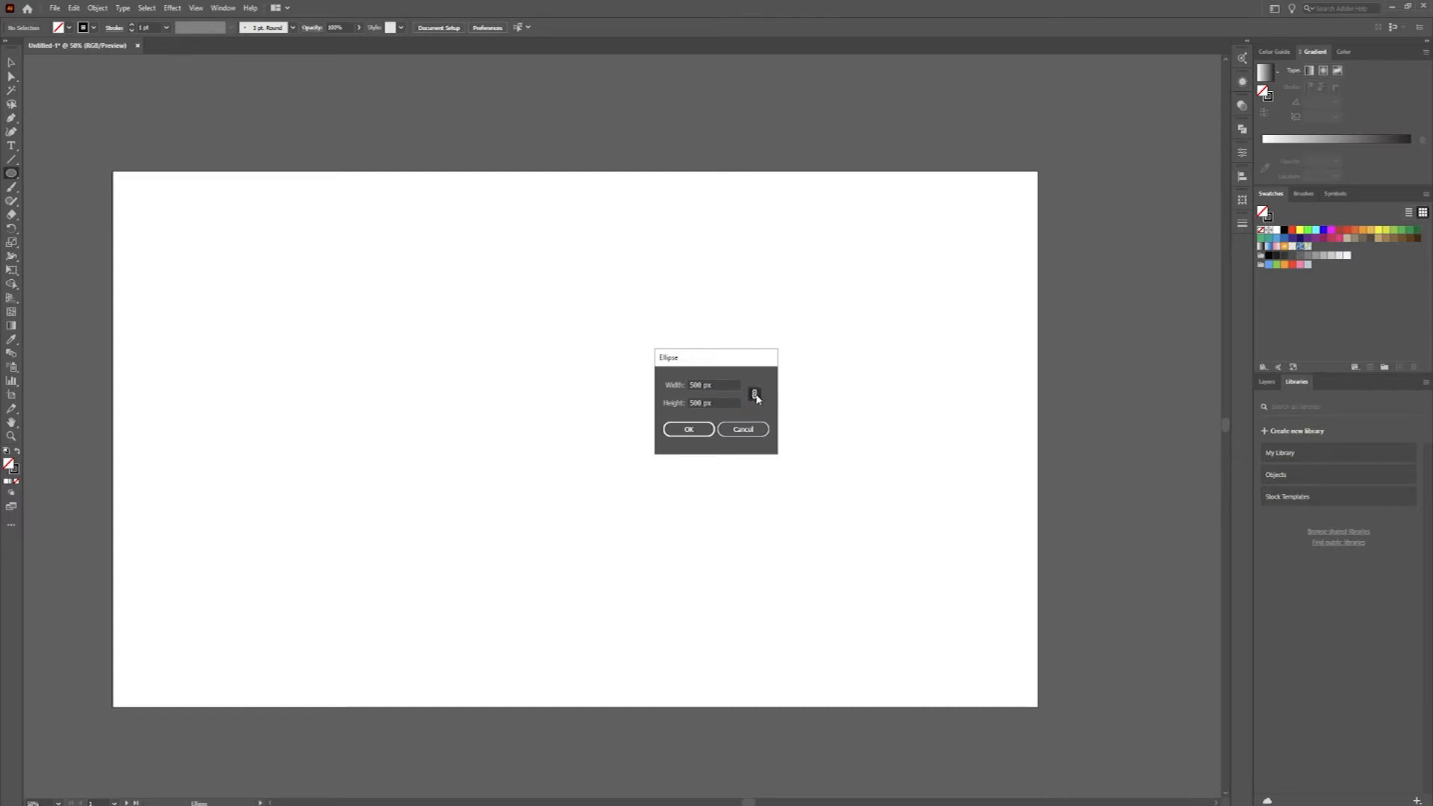
pyautogui.click(689, 426)
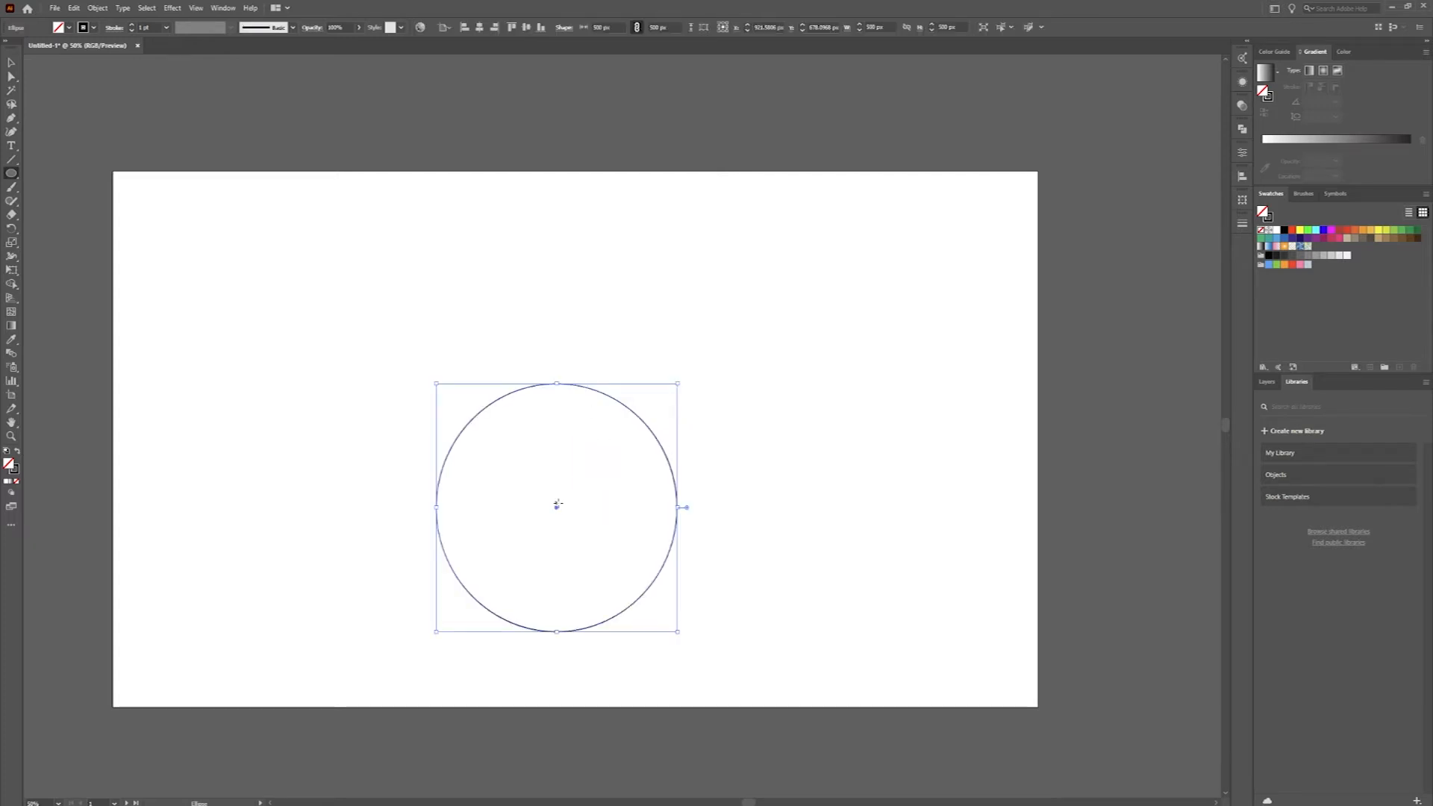
pyautogui.press('v')
pyautogui.moveTo(557, 497); pyautogui.dragTo(419, 485)
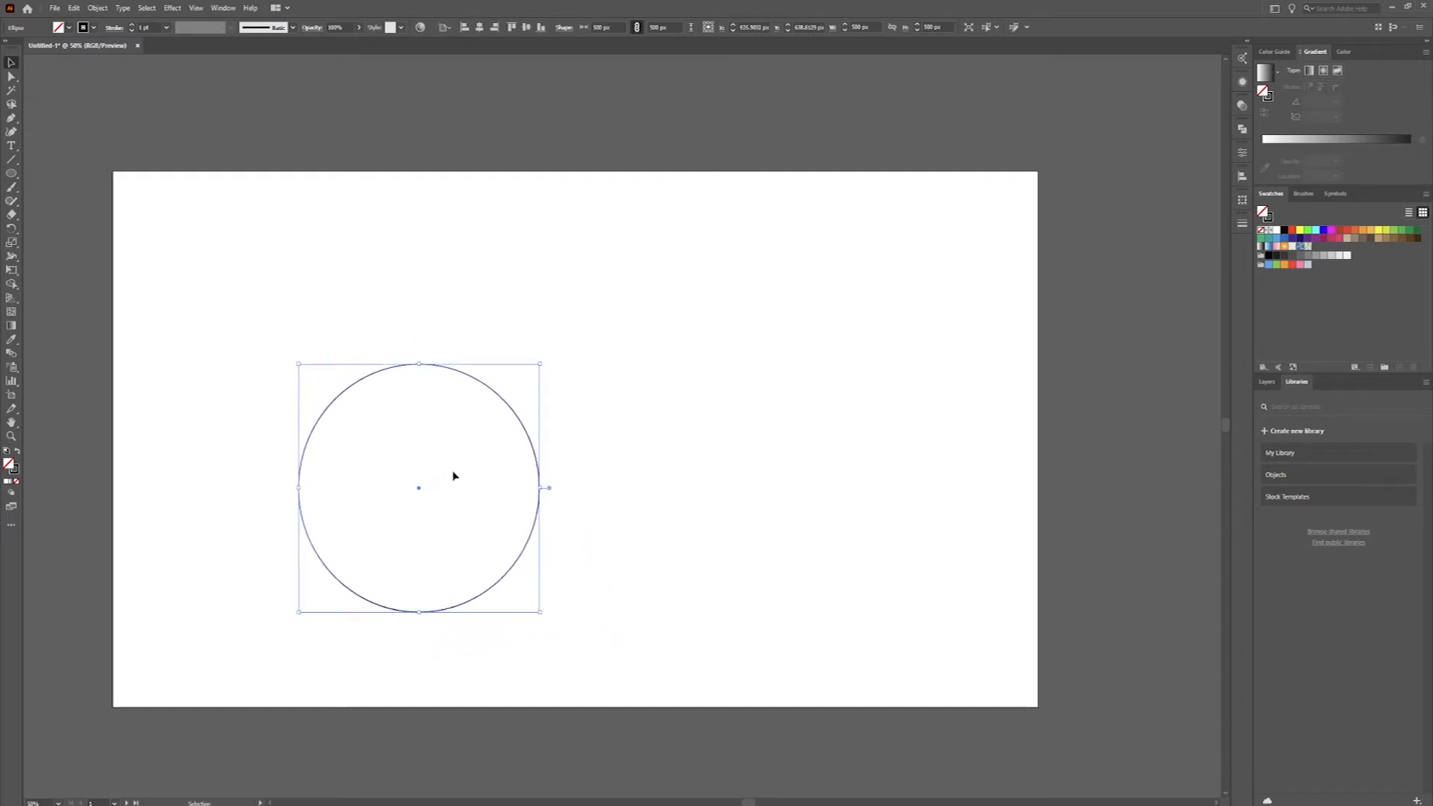
# - Duplicate the circle in place and scale the copy up from its centre to about 704 px
pyautogui.press('a')
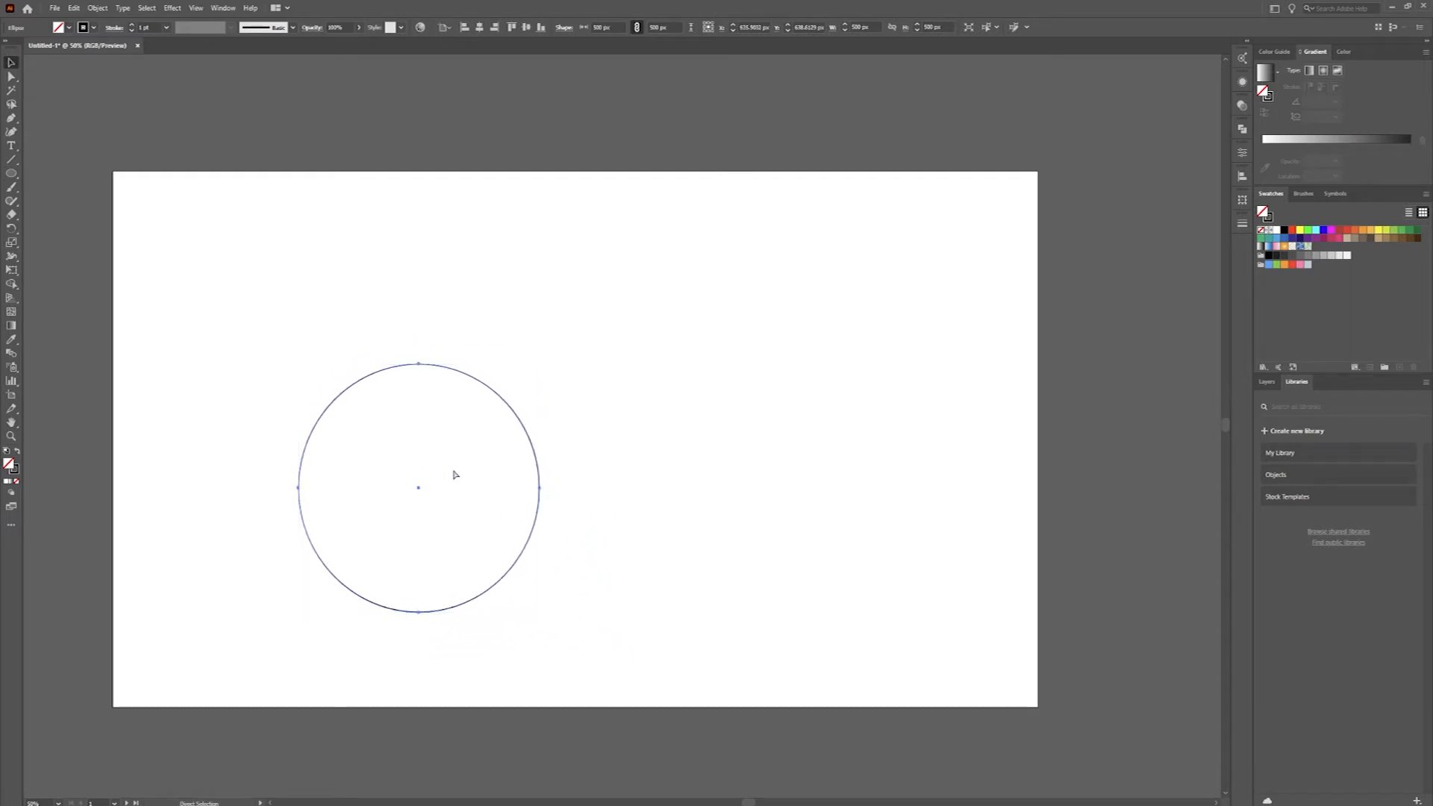
pyautogui.press('v')
pyautogui.hotkey('ctrl', 'c')
pyautogui.hotkey('ctrl', 'v')
pyautogui.hotkey('ctrl', 'z')
pyautogui.press('ctrl')
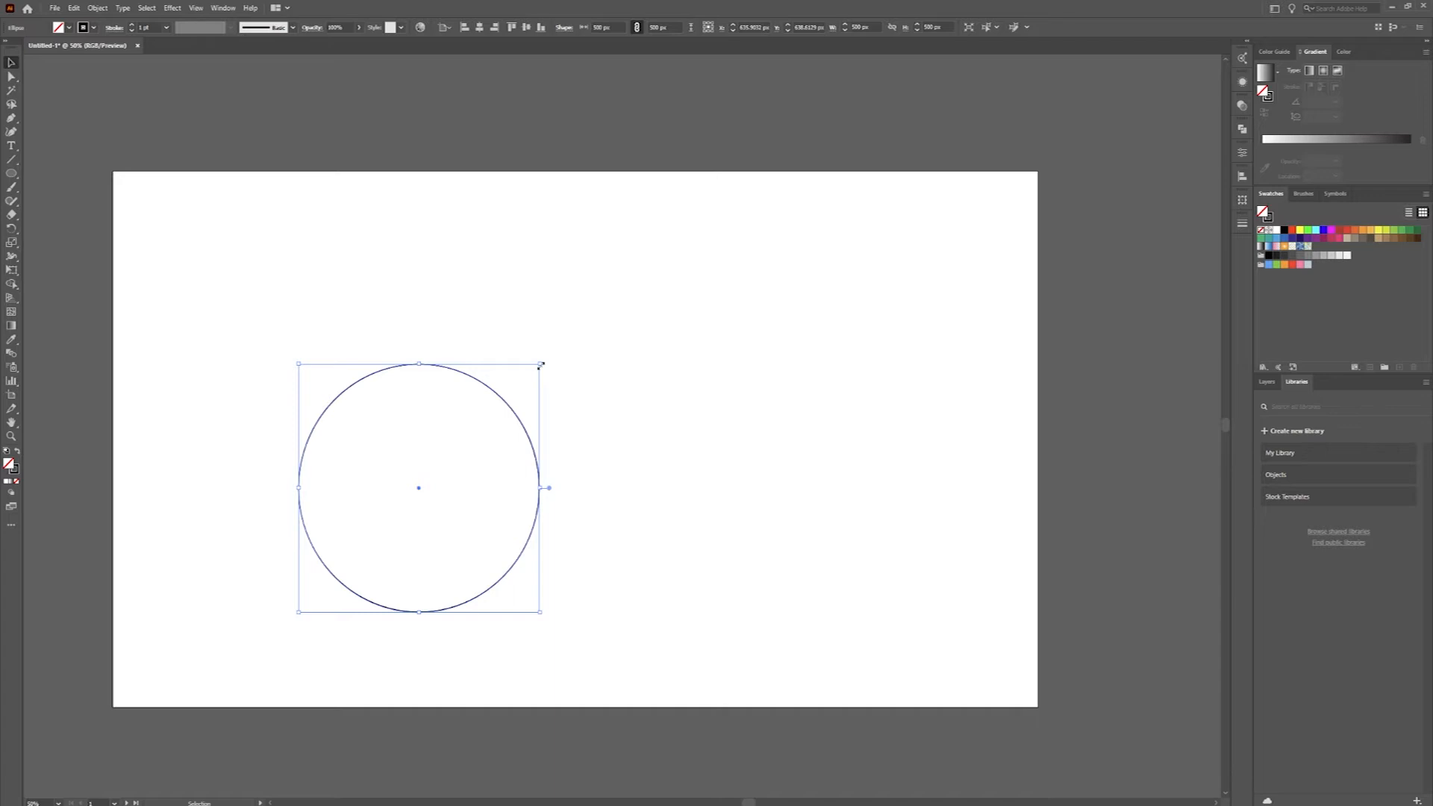
pyautogui.moveTo(541, 365); pyautogui.dragTo(595, 314)
# - Scale both concentric circles down together until the outer one is about 603 px wide, and move them slightly lower on the artboard
pyautogui.keyDown('shift'); pyautogui.click(420, 486); pyautogui.keyUp('shift')
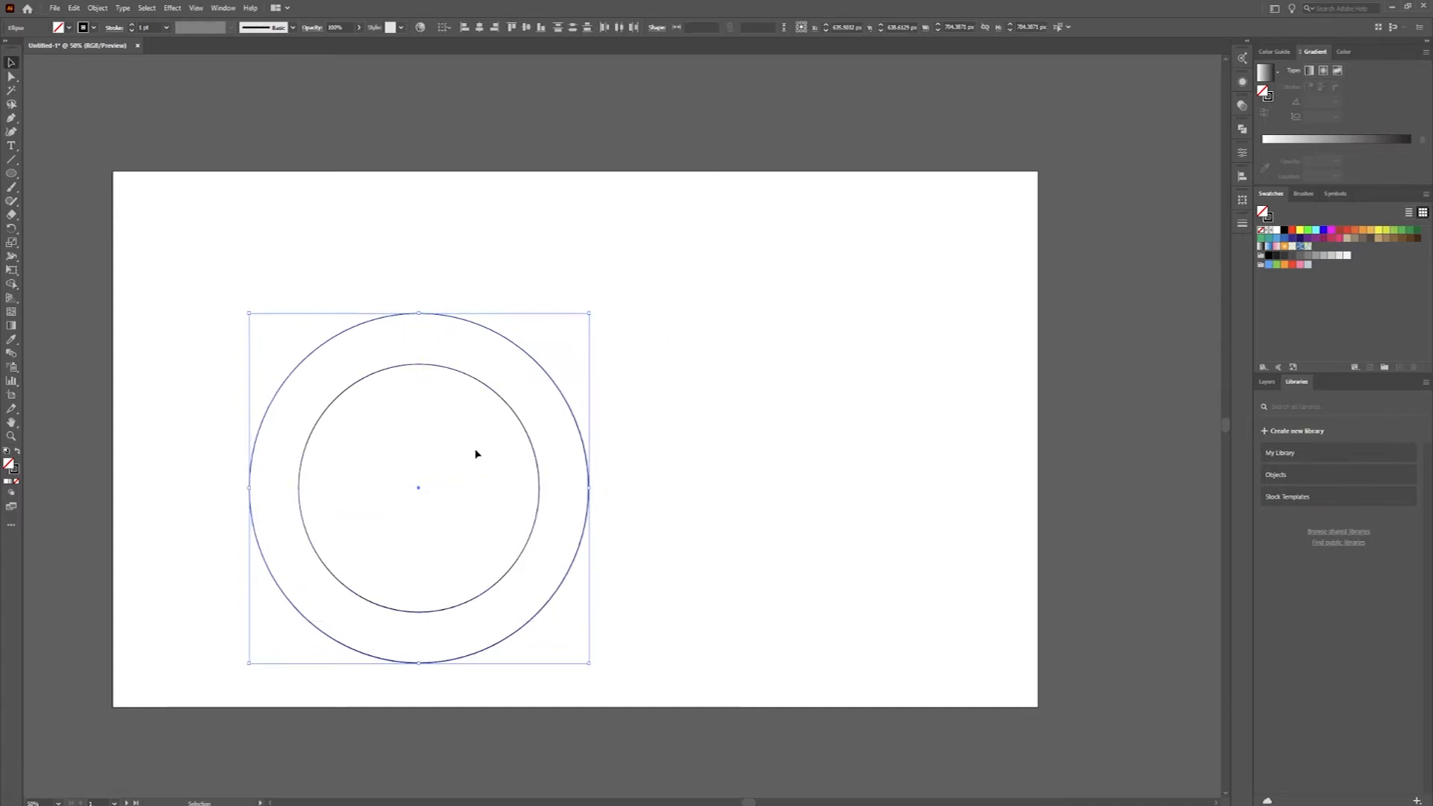
pyautogui.moveTo(593, 312); pyautogui.dragTo(568, 334)
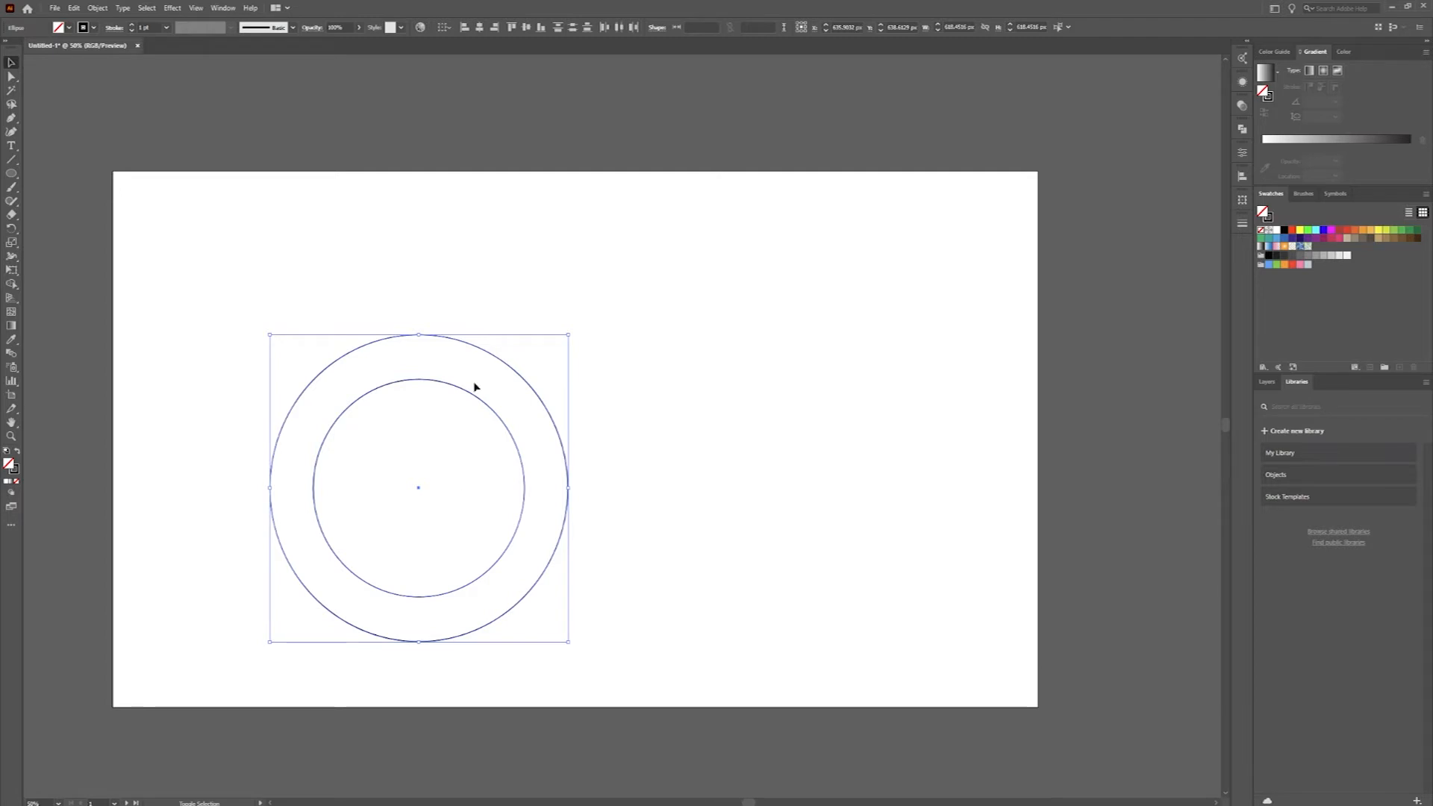
pyautogui.moveTo(569, 334); pyautogui.dragTo(565, 338)
pyautogui.moveTo(498, 422); pyautogui.dragTo(492, 452)
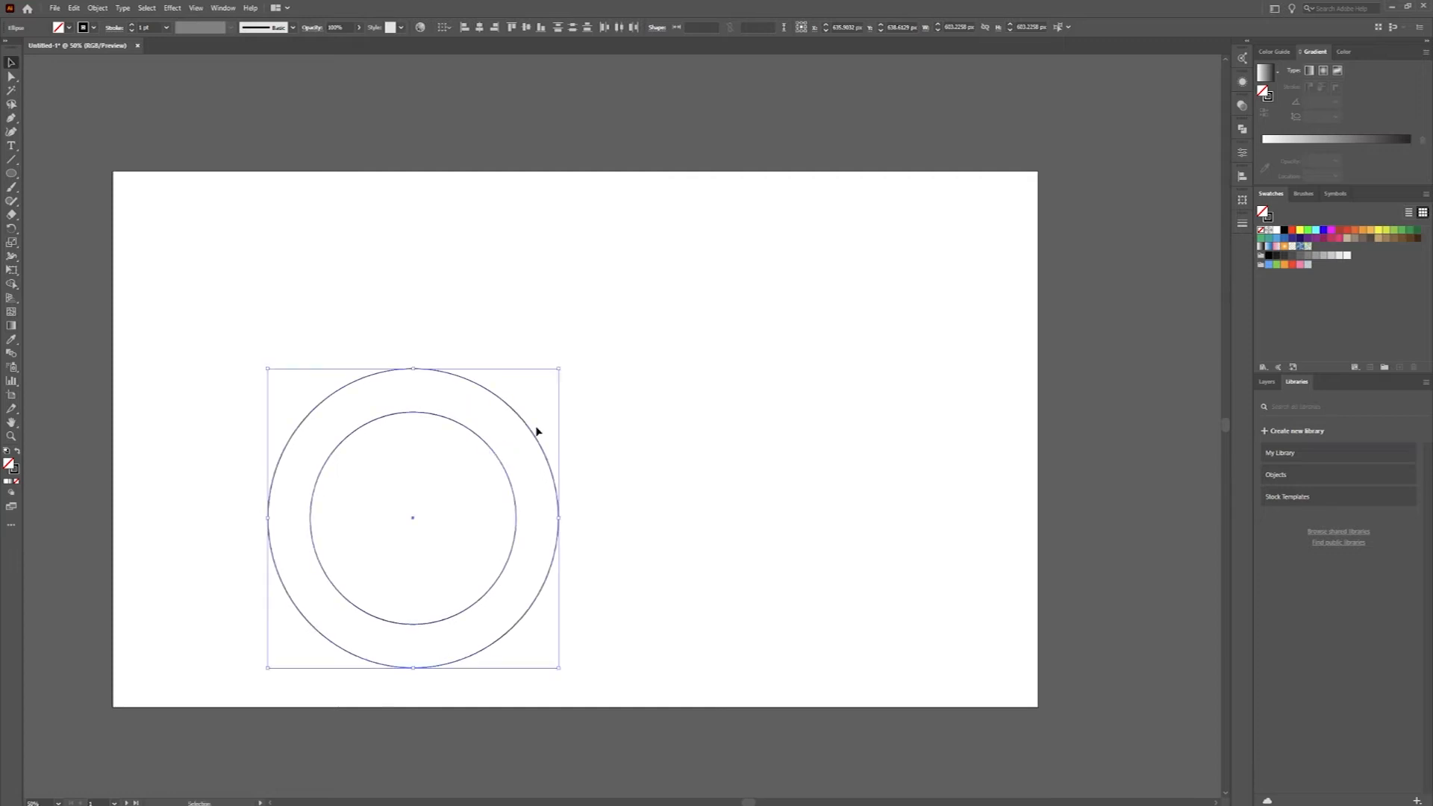
pyautogui.click(581, 416)
# - Create a 750 px circle and place it so its left edge touches the left edge of the inner circle
pyautogui.press('l')
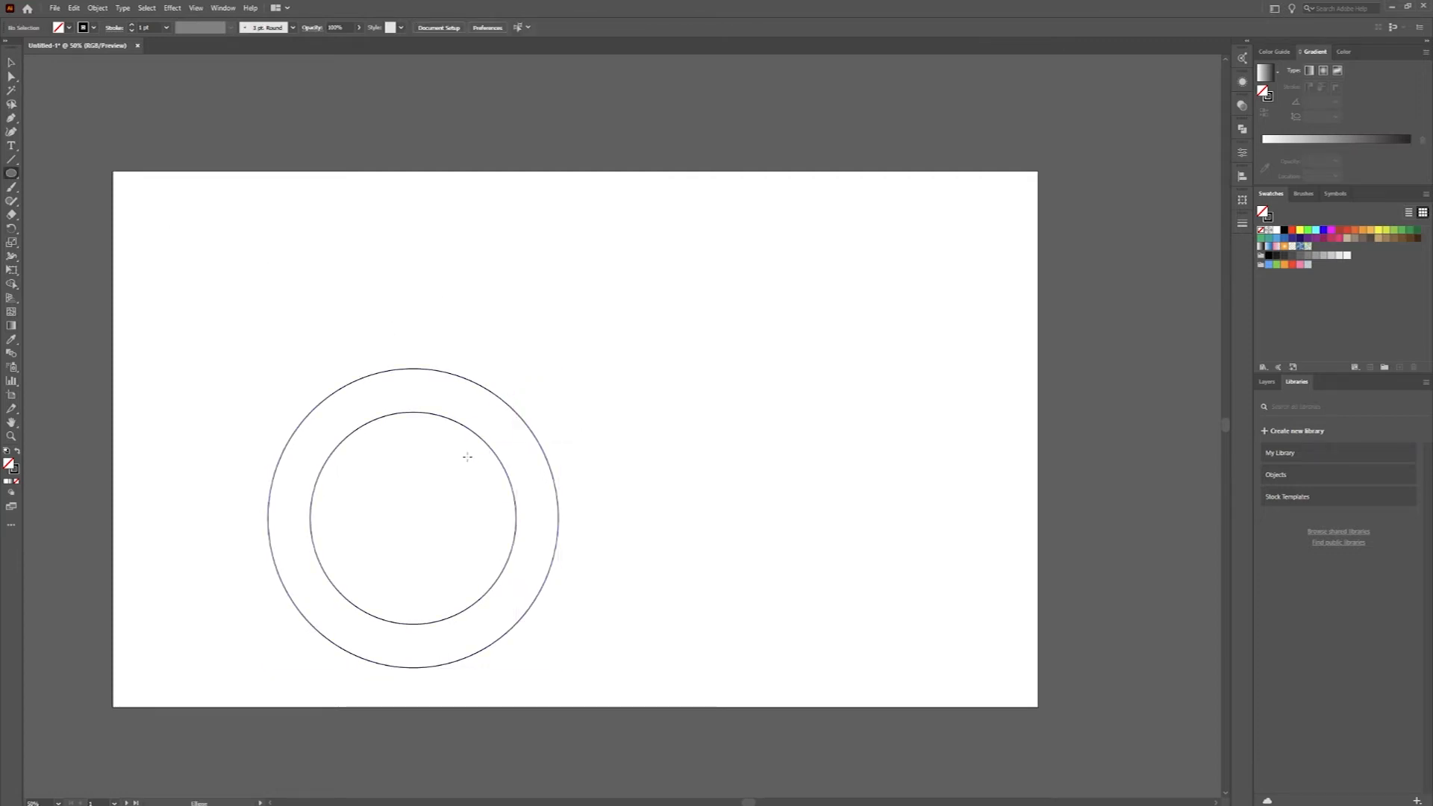
pyautogui.click(488, 332)
pyautogui.write('750')
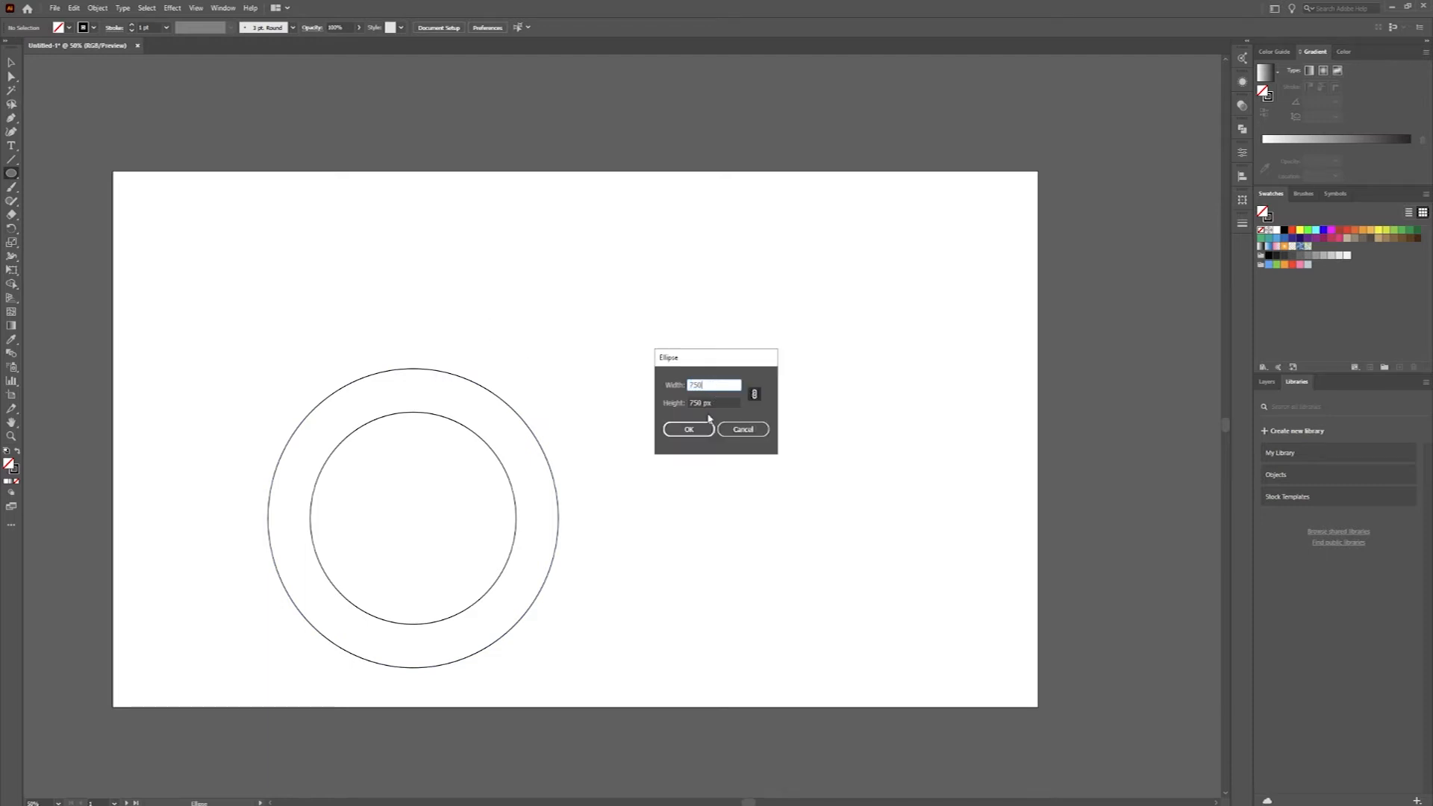
pyautogui.click(689, 429)
pyautogui.press('v')
pyautogui.moveTo(655, 518); pyautogui.dragTo(491, 517)
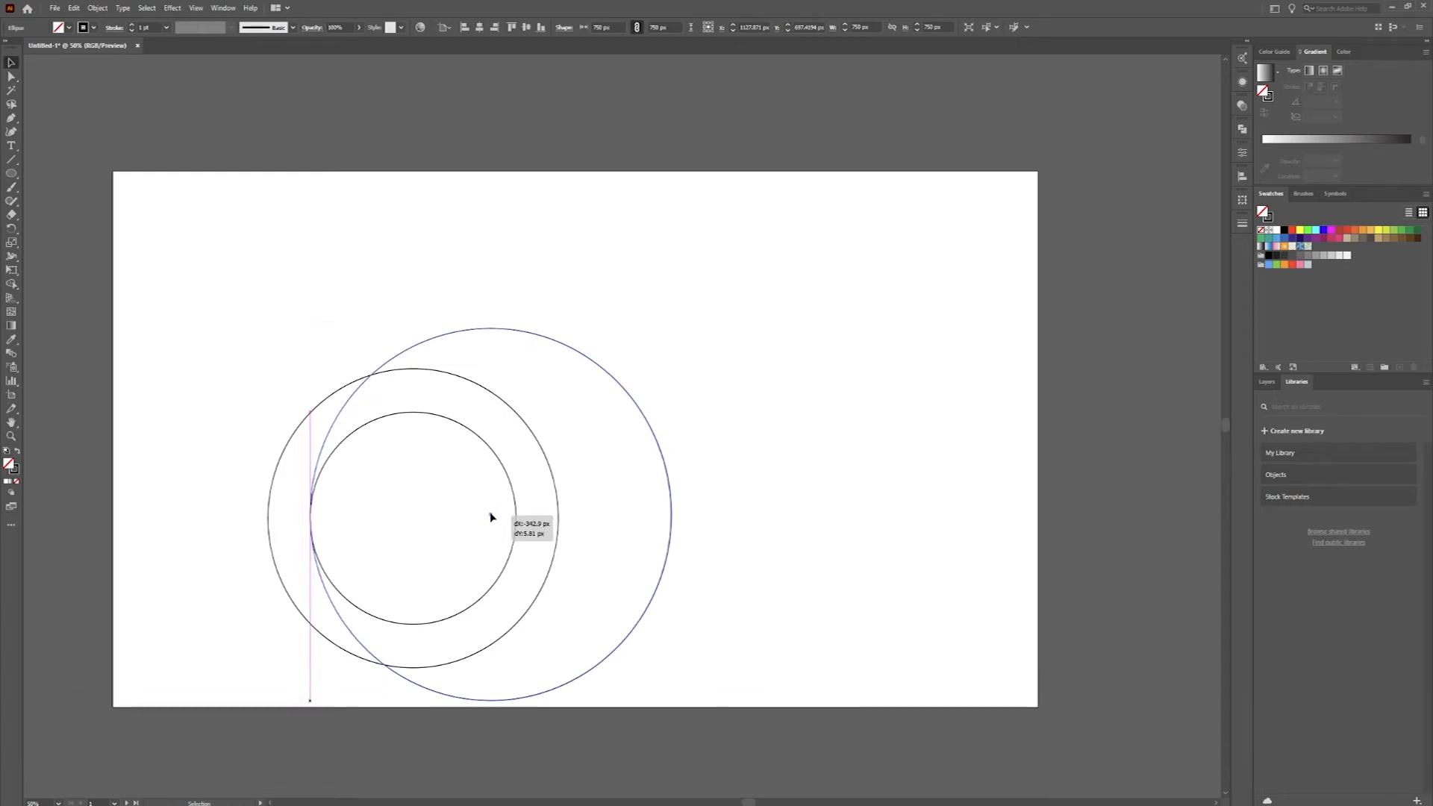
pyautogui.moveTo(490, 516); pyautogui.dragTo(490, 516)
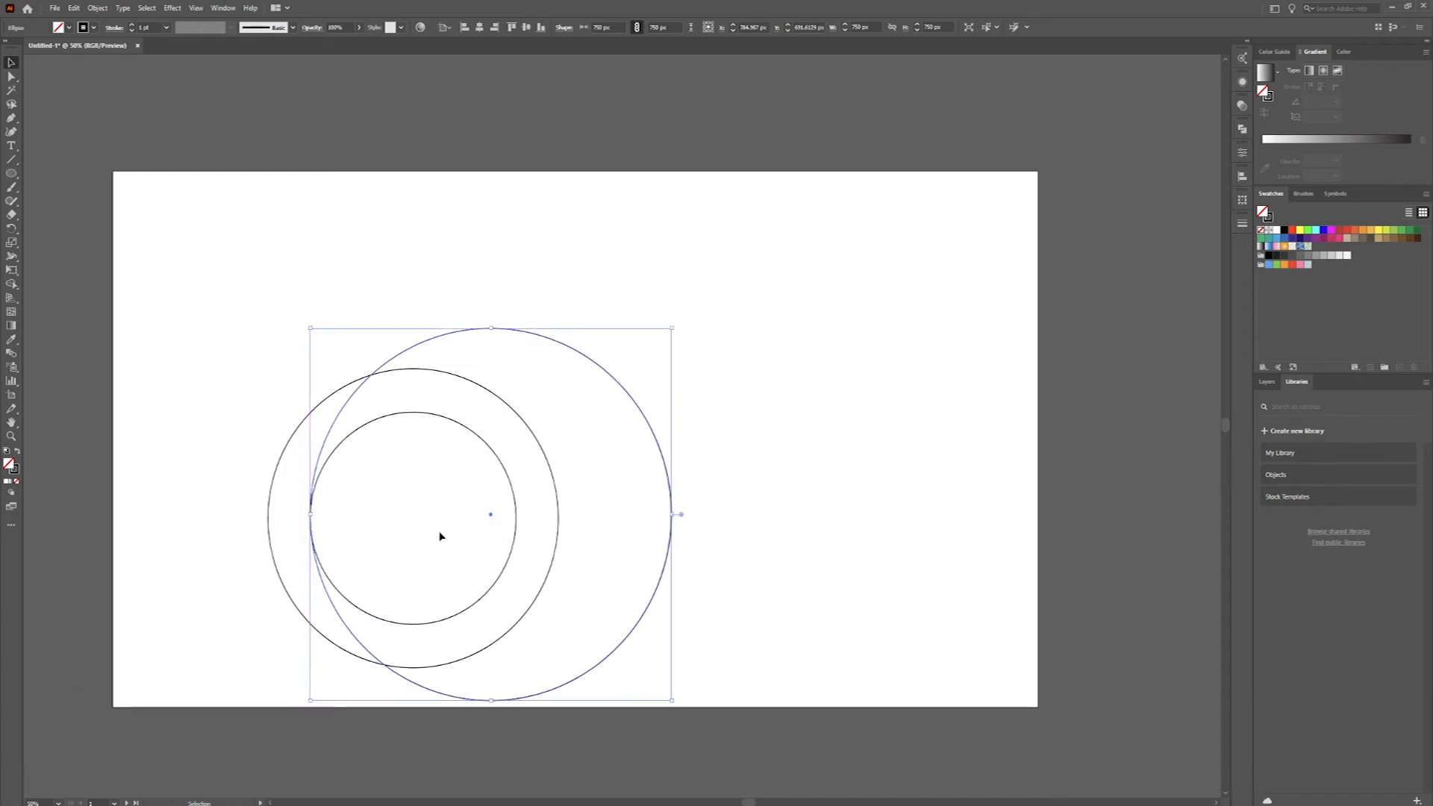
# - Add three copies of the 750 px circle, placed tangent to the inner circle at its bottom, right and top edges
pyautogui.press('a')
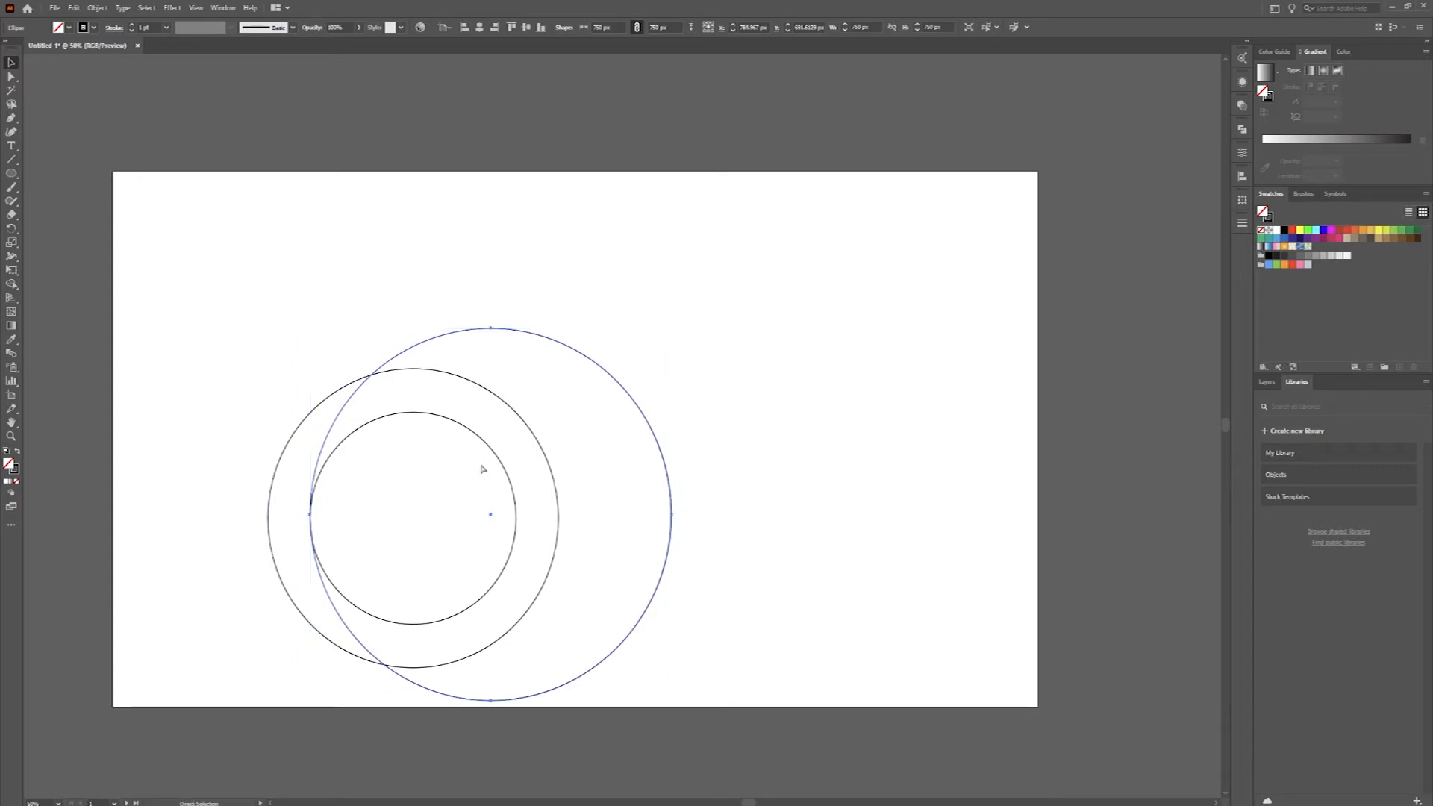
pyautogui.press('v')
pyautogui.moveTo(624, 425); pyautogui.dragTo(416, 438)
pyautogui.press('a')
pyautogui.press('v')
pyautogui.click(620, 426)
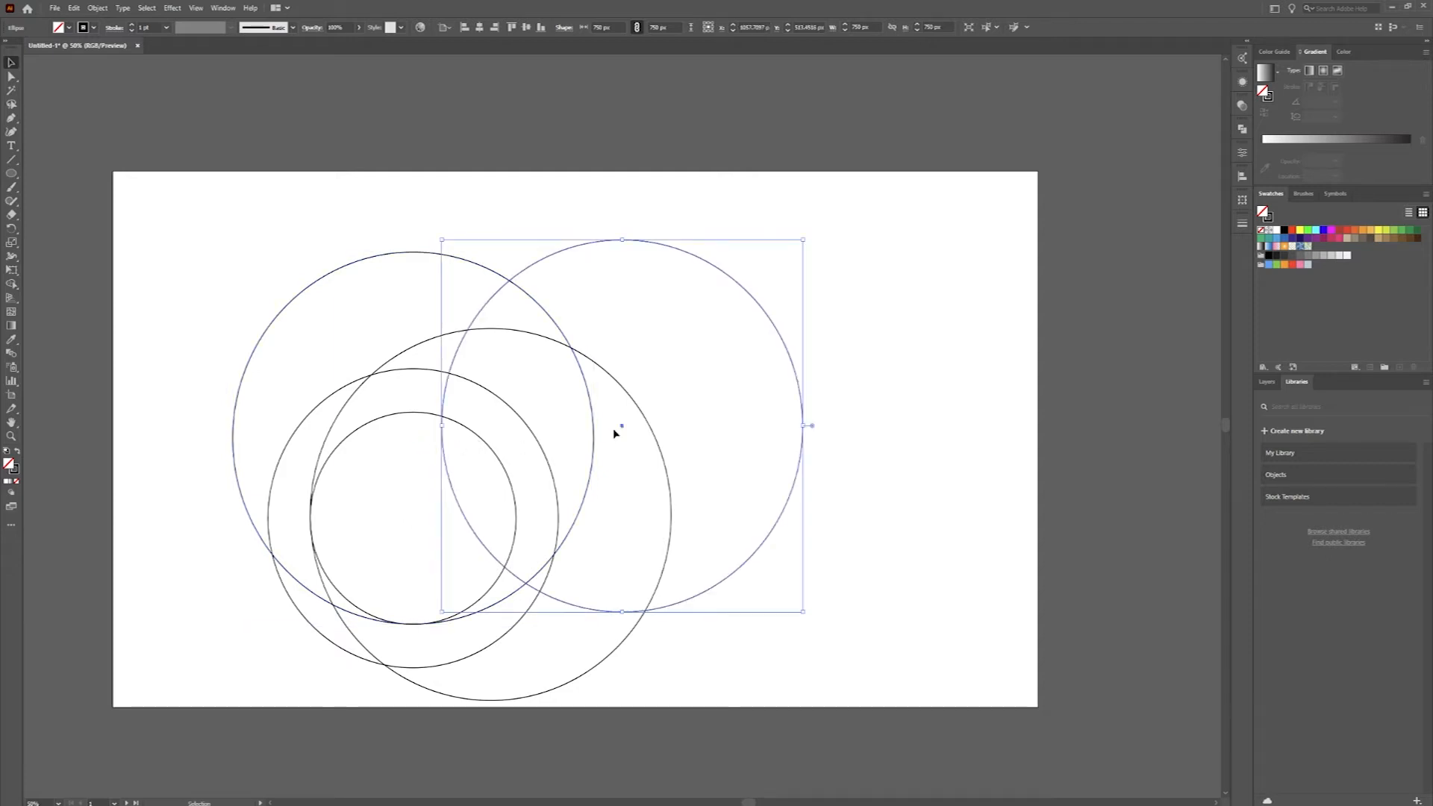
pyautogui.moveTo(621, 427); pyautogui.dragTo(334, 516)
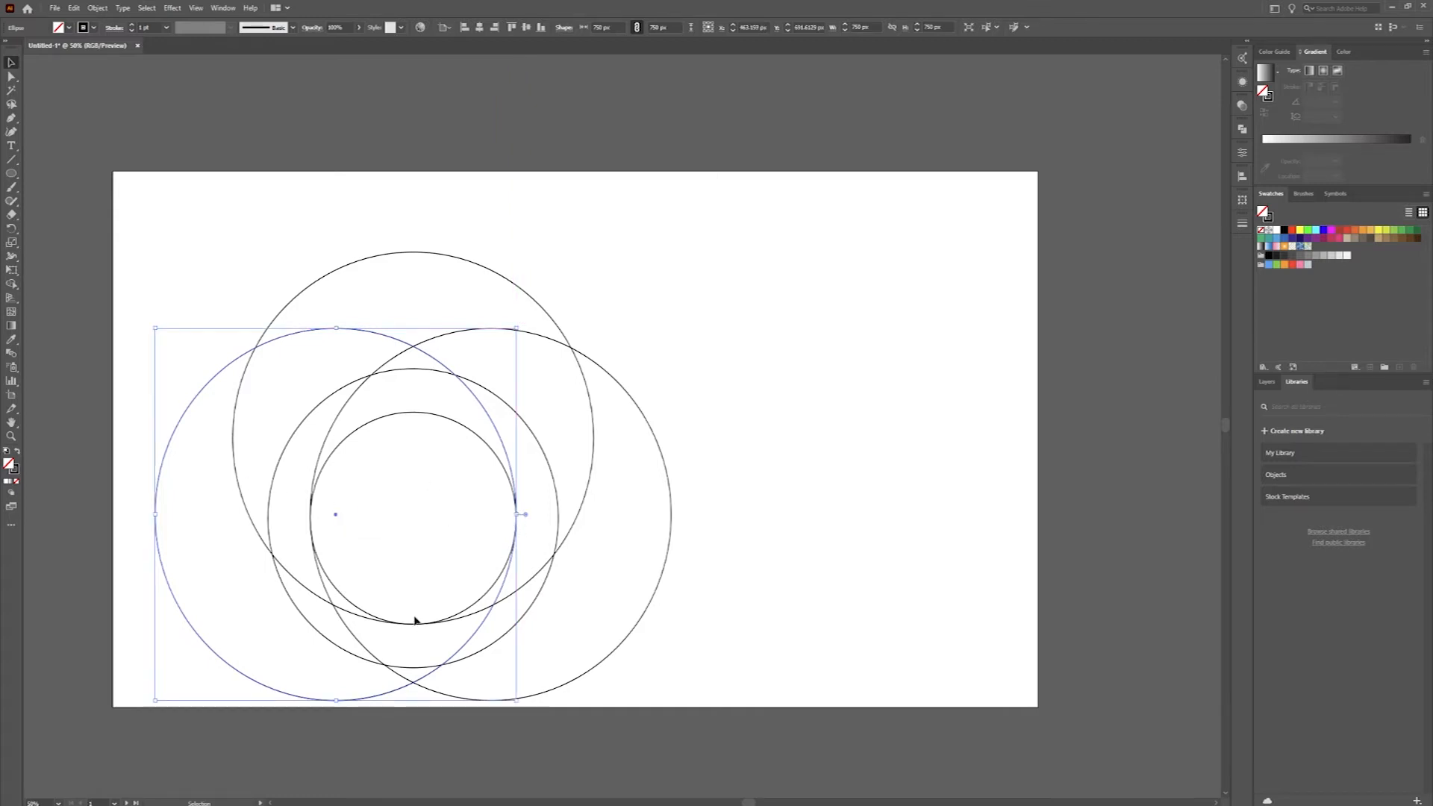
pyautogui.moveTo(335, 514); pyautogui.dragTo(414, 602)
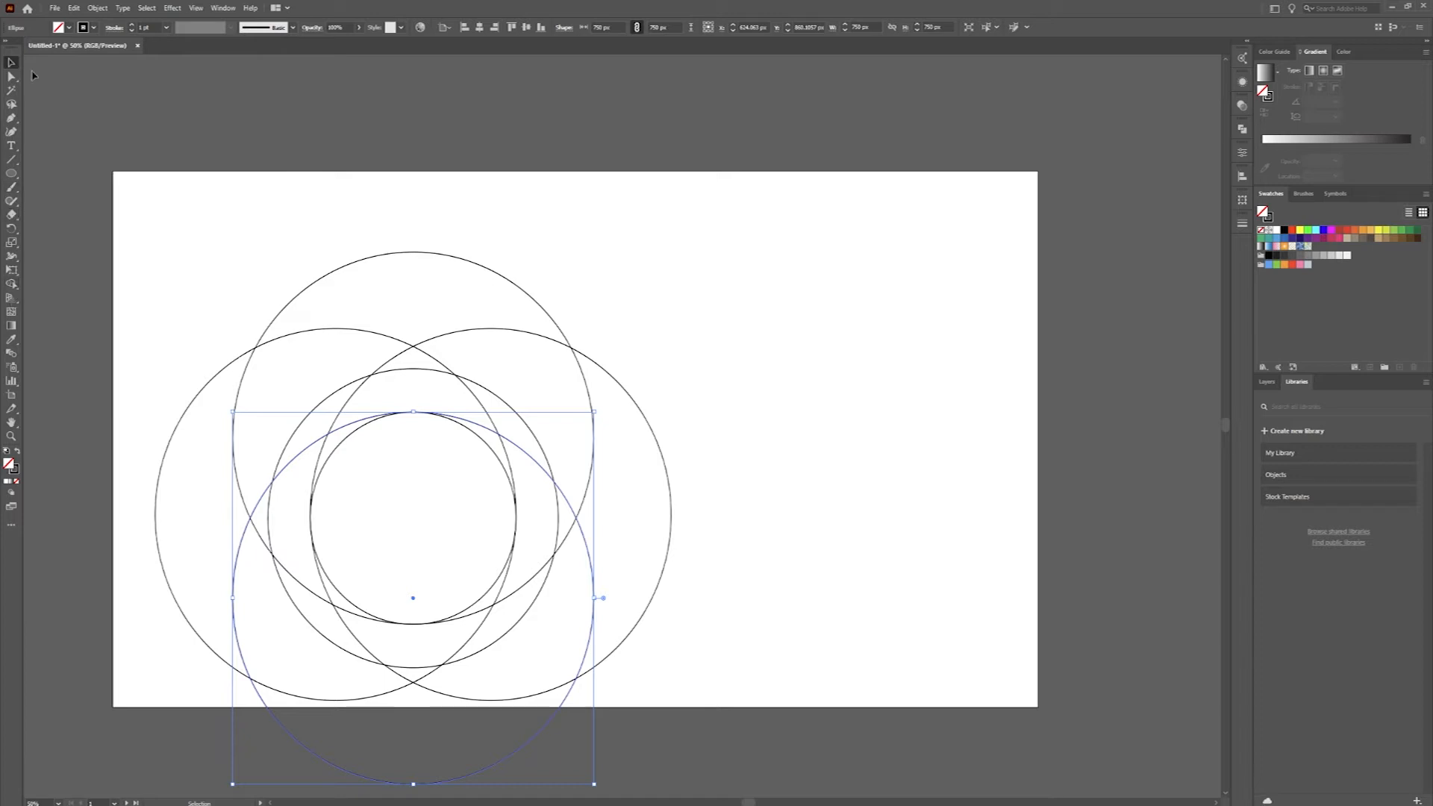
# - Select all the circles and delete every area outside the outer ring circle with the Shape Builder tool
pyautogui.moveTo(128, 208); pyautogui.dragTo(770, 716)
pyautogui.click(11, 283)
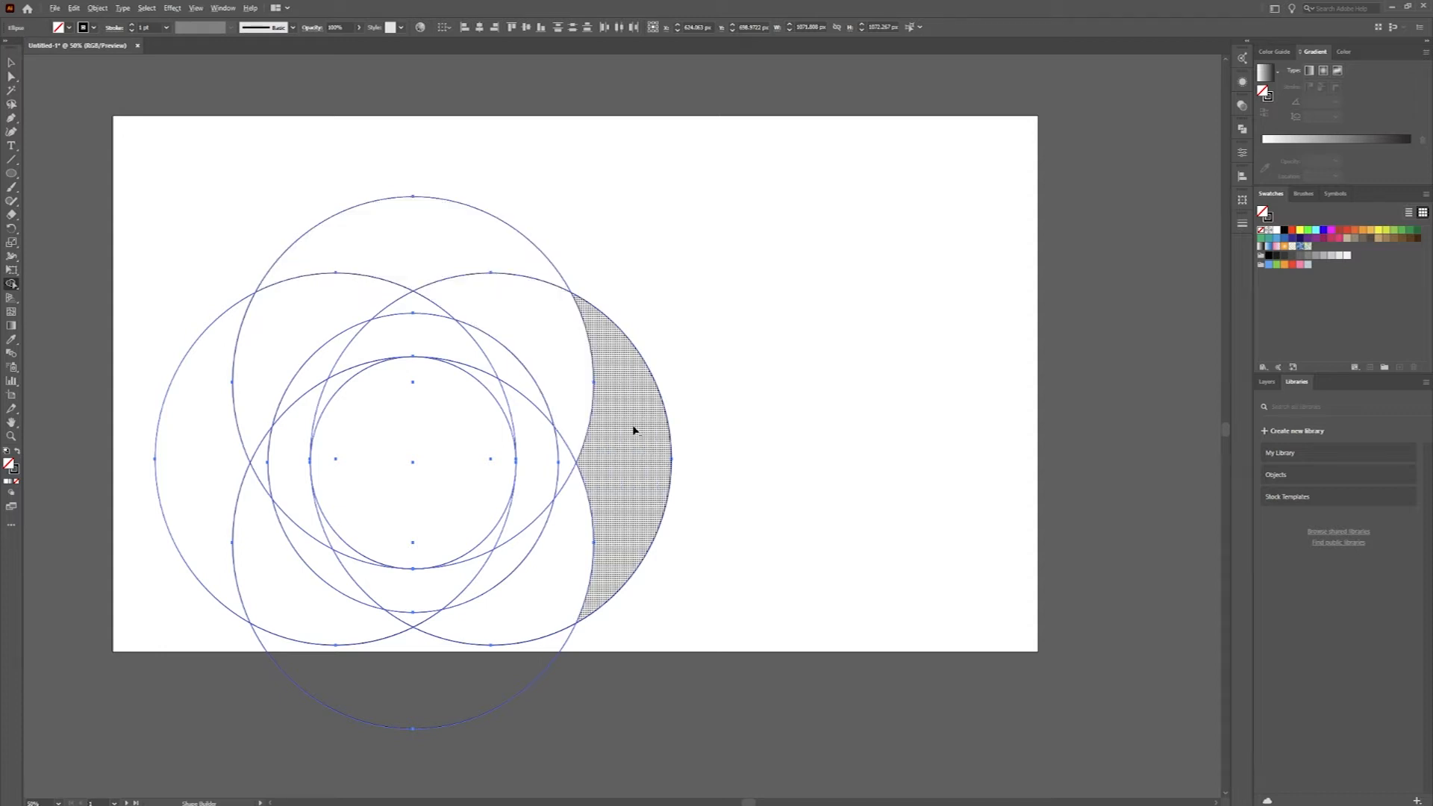
pyautogui.moveTo(627, 474)
pyautogui.mouseDown()
pyautogui.moveTo(543, 308)
pyautogui.moveTo(473, 246)
pyautogui.moveTo(420, 273)
pyautogui.moveTo(413, 295)
pyautogui.moveTo(318, 303)
pyautogui.moveTo(246, 333)
pyautogui.moveTo(228, 413)
pyautogui.moveTo(259, 465)
pyautogui.moveTo(258, 569)
pyautogui.moveTo(349, 653)
pyautogui.moveTo(444, 676)
pyautogui.moveTo(442, 644)
pyautogui.moveTo(410, 626)
pyautogui.moveTo(535, 613)
pyautogui.moveTo(591, 522)
pyautogui.mouseUp()
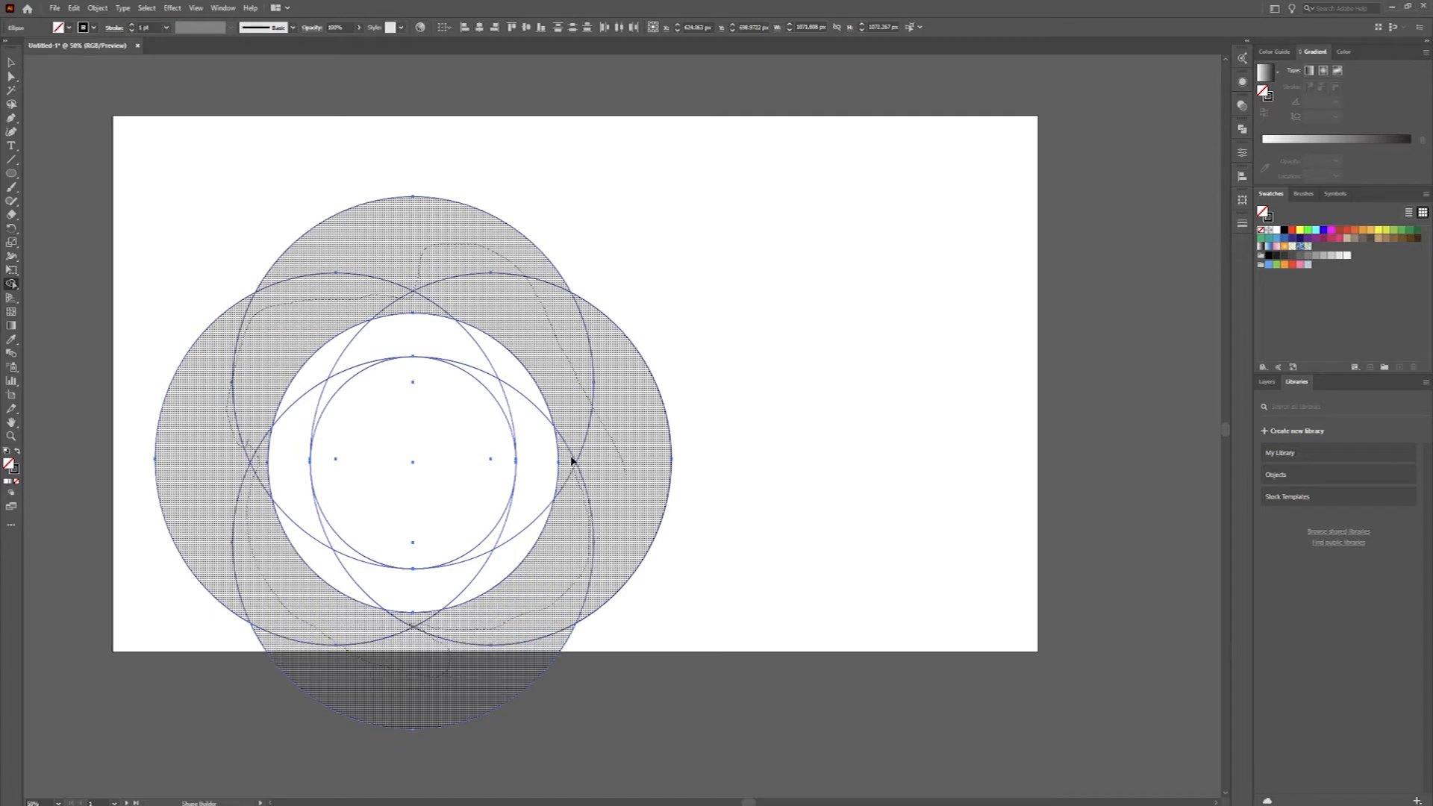
pyautogui.moveTo(571, 460); pyautogui.dragTo(570, 456)
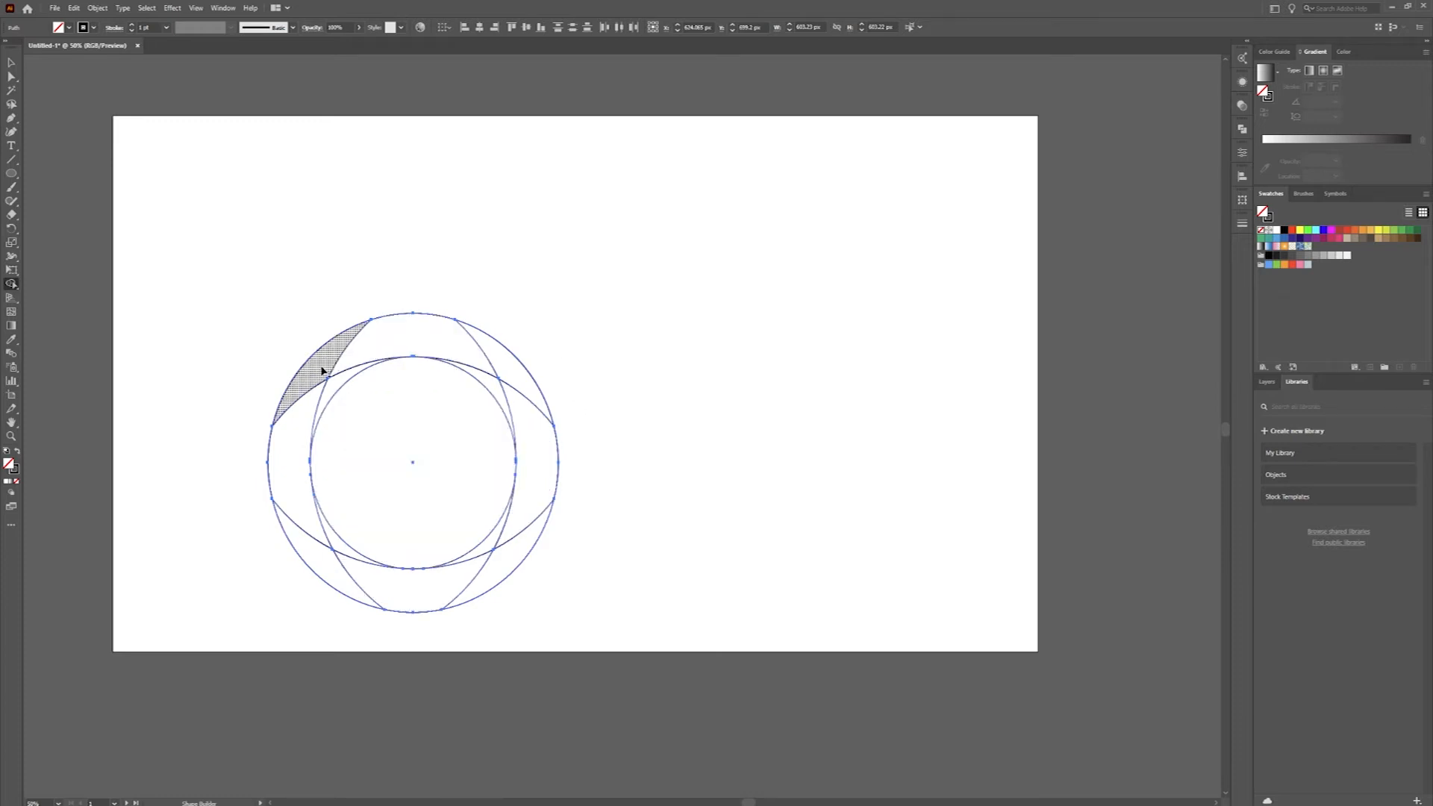
# - Merge the small regions between the two concentric circles into four swirling blades with Shape Builder, and deselect the artwork
pyautogui.moveTo(322, 371)
pyautogui.mouseDown()
pyautogui.moveTo(397, 351)
pyautogui.moveTo(471, 361)
pyautogui.moveTo(499, 394)
pyautogui.mouseUp()
pyautogui.moveTo(329, 382)
pyautogui.mouseDown()
pyautogui.moveTo(295, 463)
pyautogui.moveTo(324, 567)
pyautogui.moveTo(335, 541)
pyautogui.moveTo(361, 571)
pyautogui.moveTo(420, 588)
pyautogui.moveTo(507, 570)
pyautogui.moveTo(490, 541)
pyautogui.moveTo(526, 502)
pyautogui.moveTo(535, 391)
pyautogui.mouseUp()
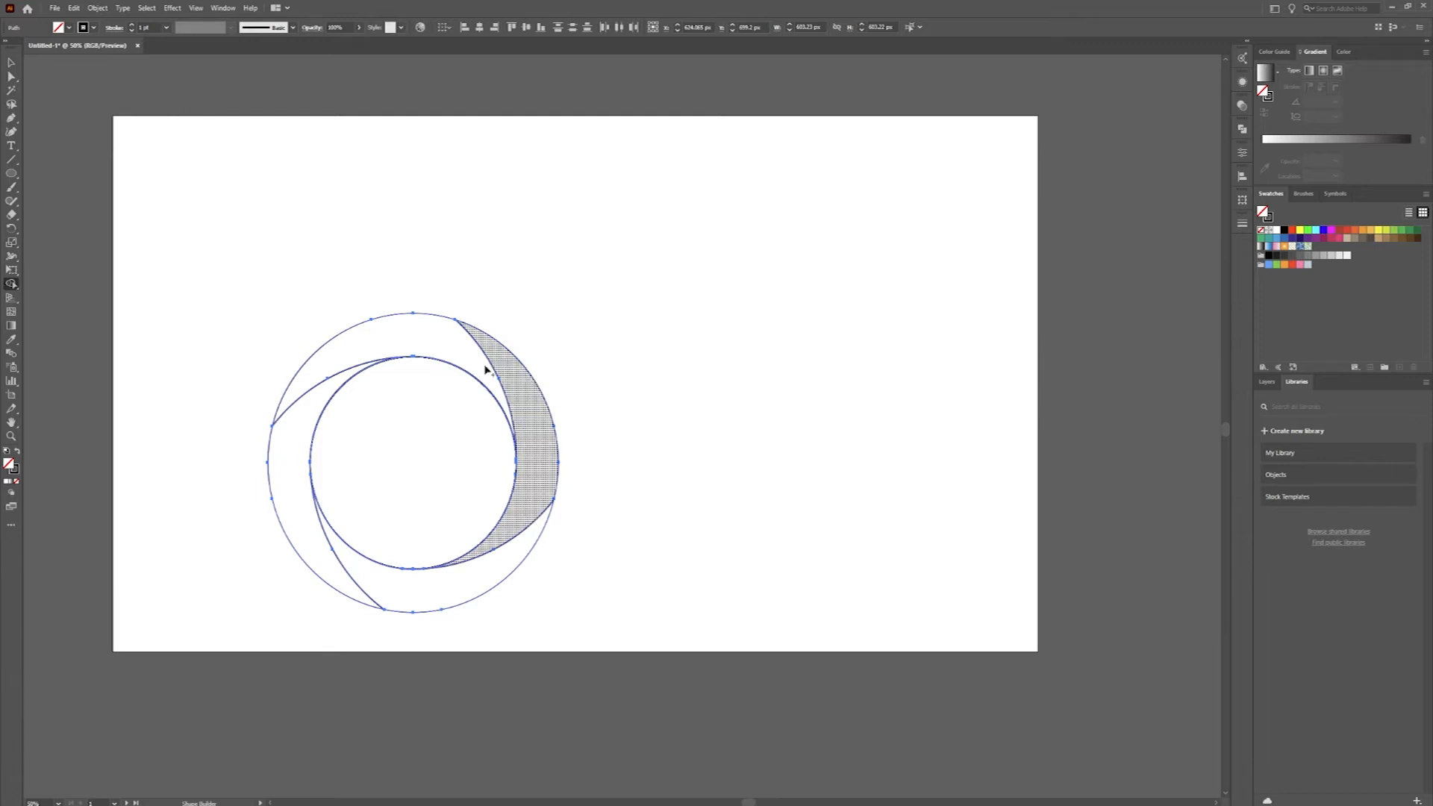
pyautogui.click(11, 62)
pyautogui.click(638, 341)
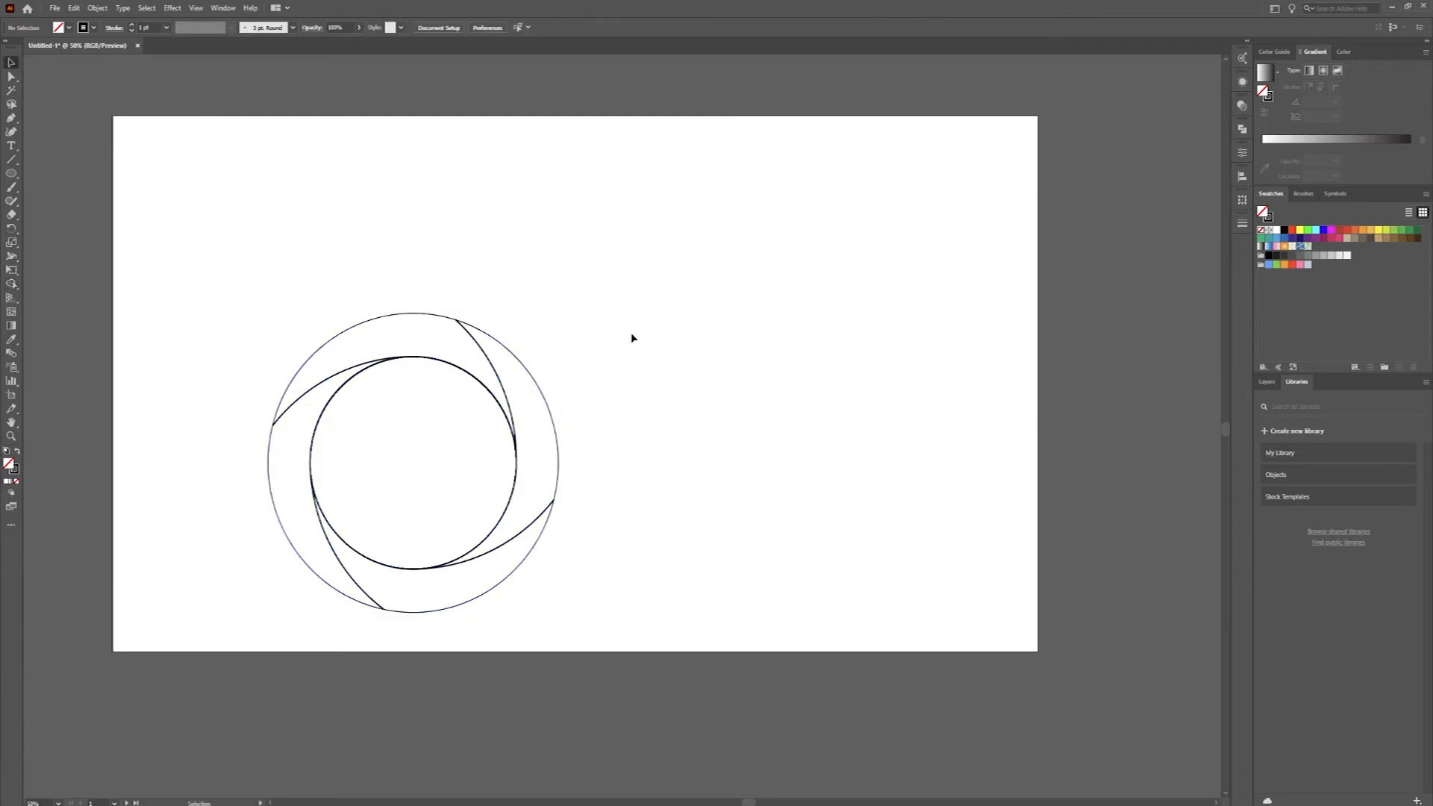
pyautogui.moveTo(486, 394); pyautogui.dragTo(205, 617)
pyautogui.click(650, 398)
# - Create a 2000 px circle and move it so its right edge touches the right edge of the ring
pyautogui.click(10, 175)
pyautogui.click(611, 475)
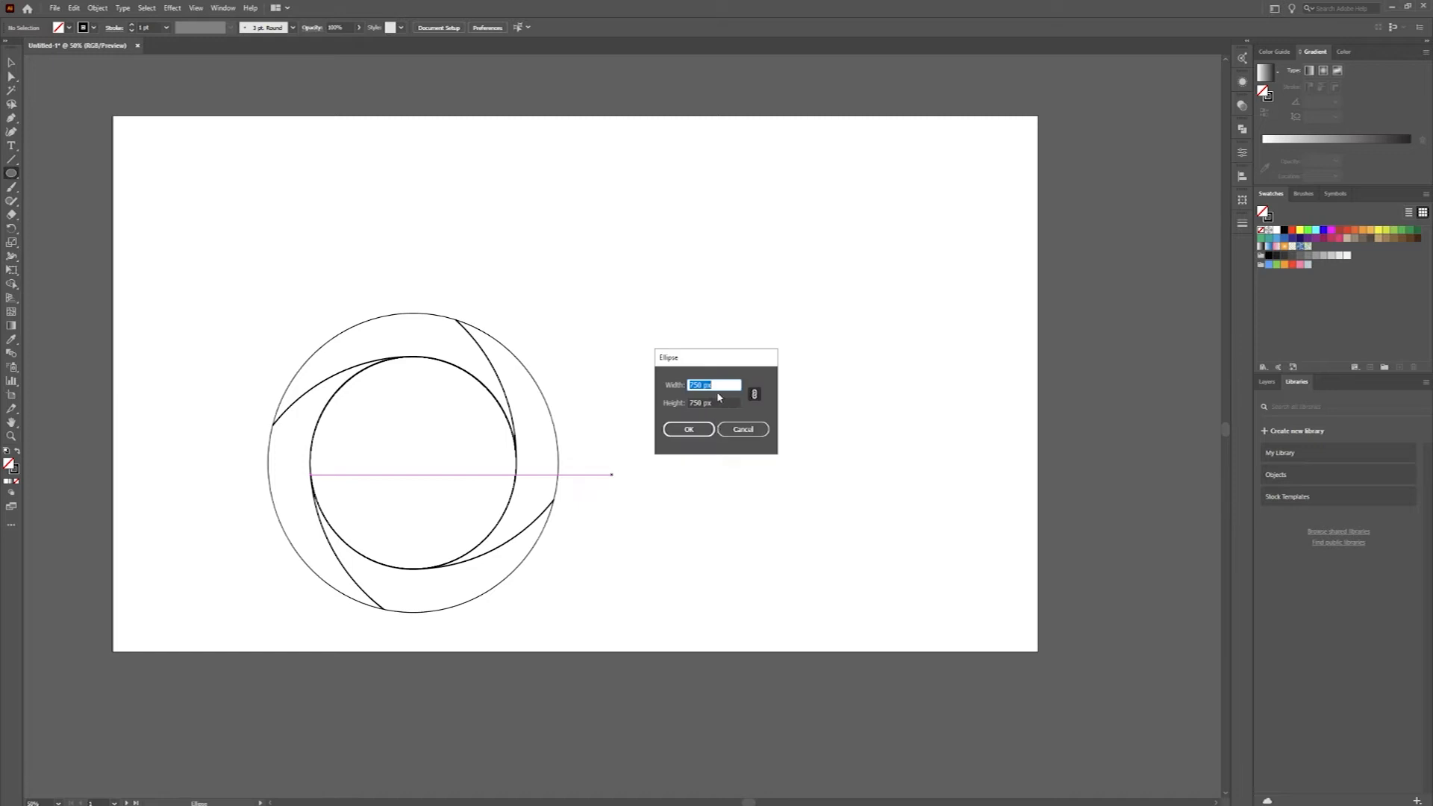
pyautogui.write('2000')
pyautogui.press('Return')
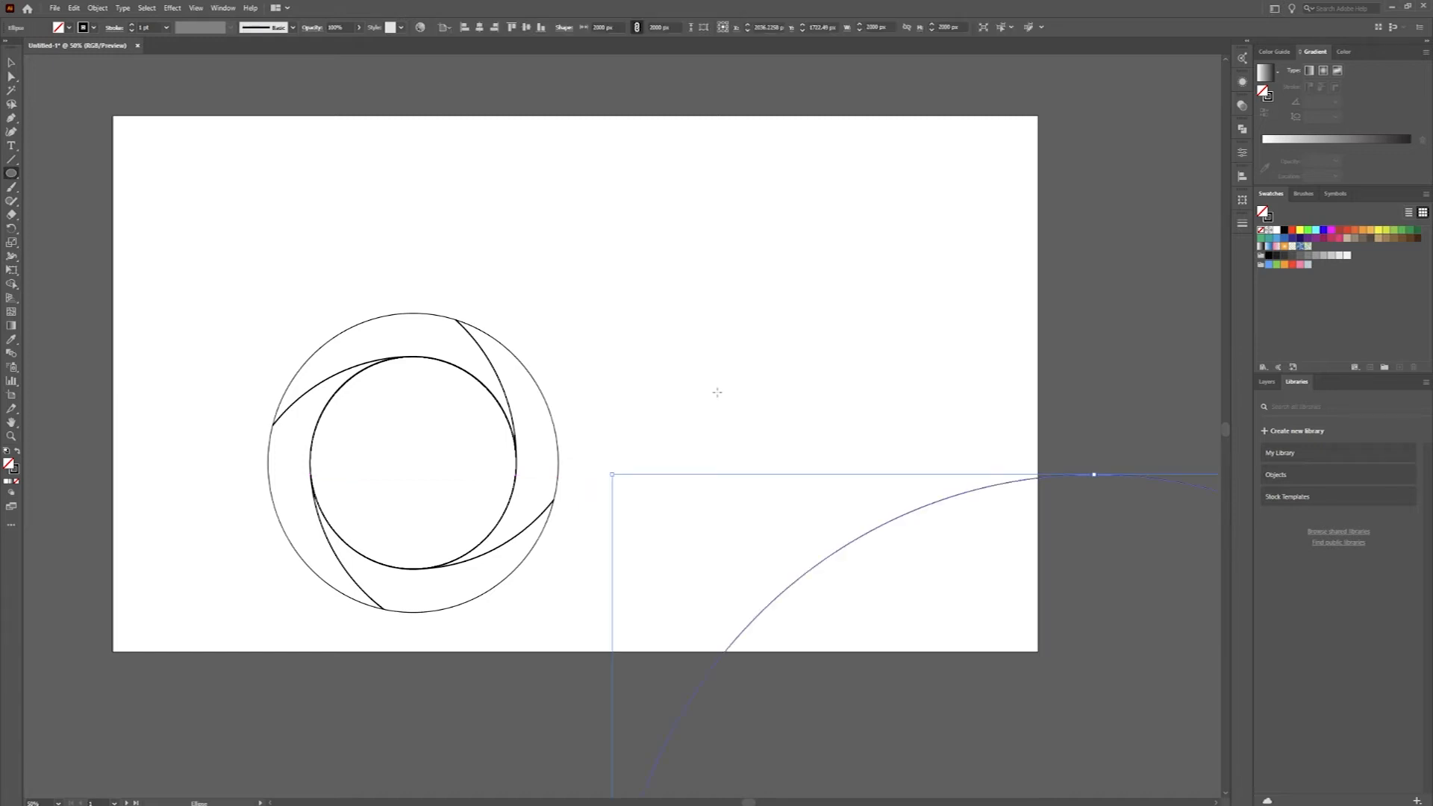
pyautogui.scroll(-2, 723, 383)
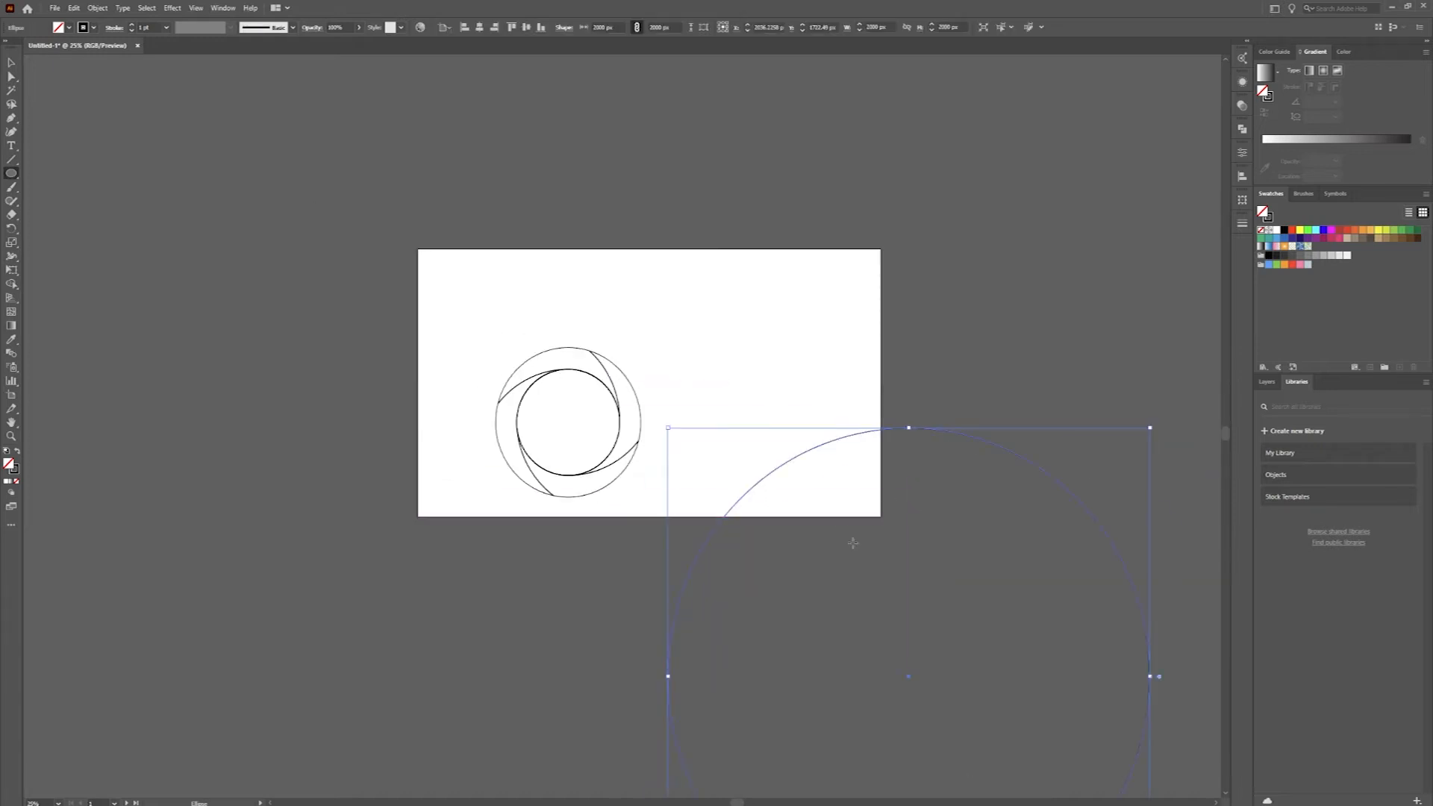
pyautogui.press('v')
pyautogui.moveTo(903, 664); pyautogui.dragTo(401, 419)
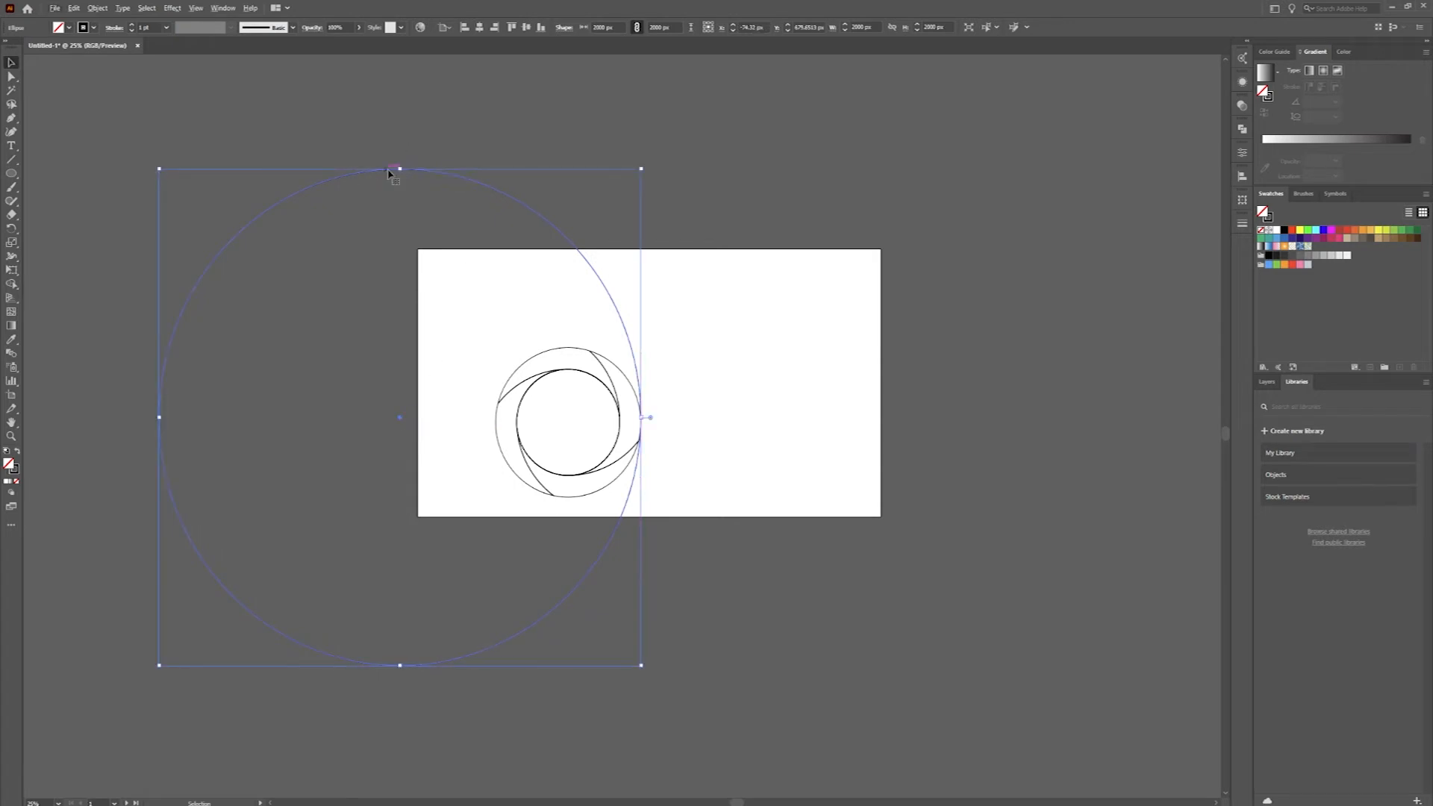
# - Enlarge the big circle proportionally to about 2790 px and reposition it with its right edge on the ring's right edge
pyautogui.moveTo(400, 169); pyautogui.dragTo(405, 38)
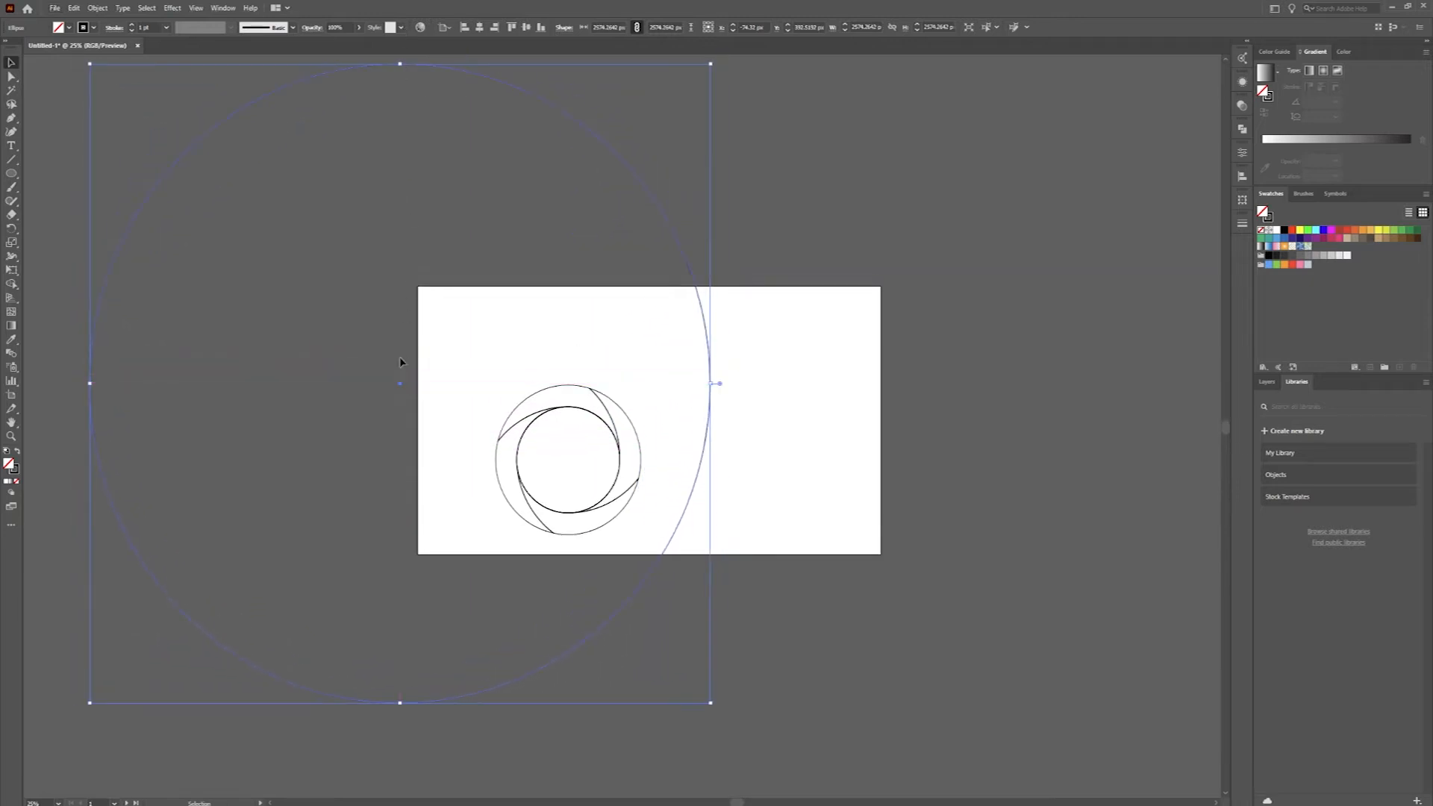
pyautogui.moveTo(397, 389); pyautogui.dragTo(330, 460)
pyautogui.moveTo(332, 140); pyautogui.dragTo(330, 85)
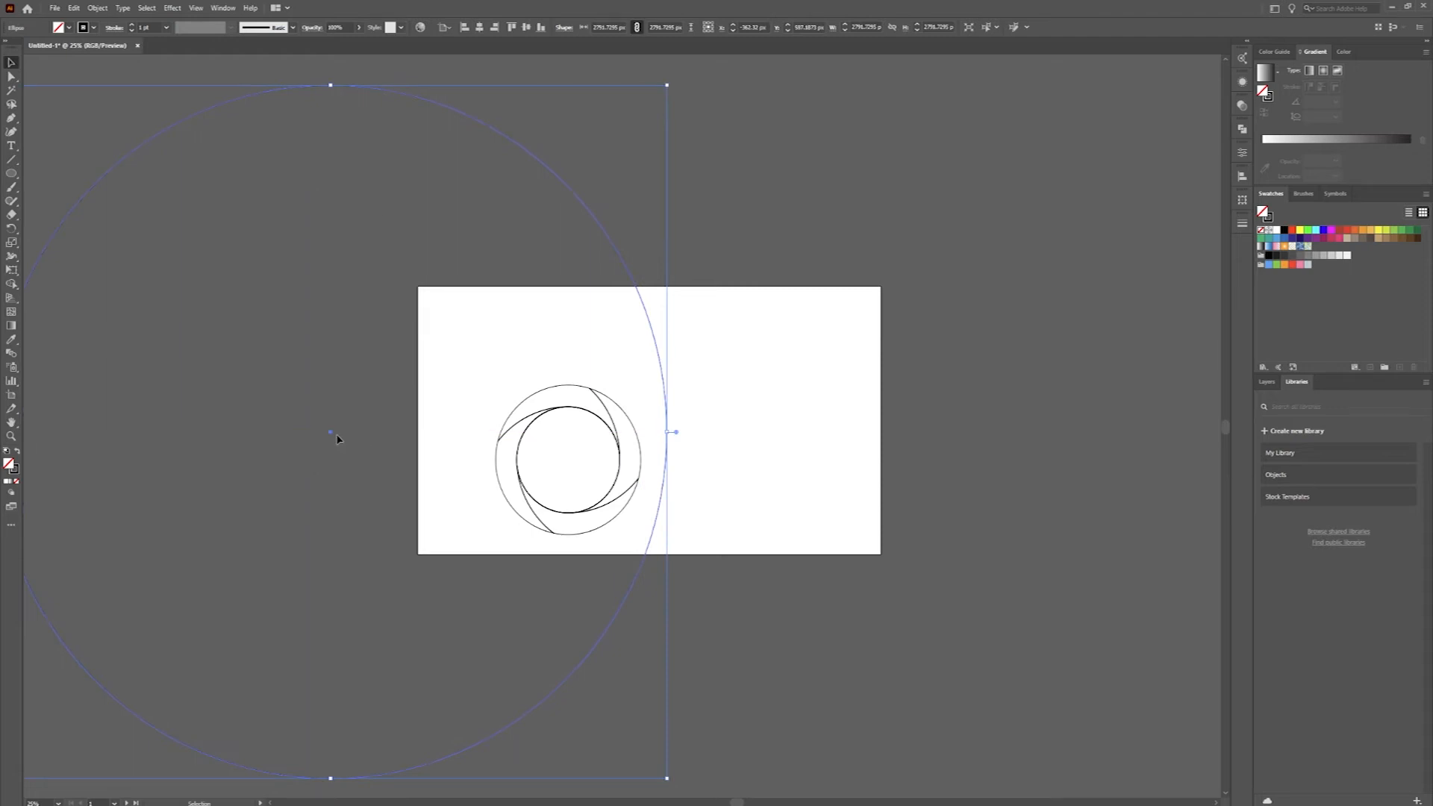
pyautogui.moveTo(329, 438); pyautogui.dragTo(303, 450)
# - Add a copy of the large circle on the other side, with its left edge meeting the upper tip of the right blade
pyautogui.press('a')
pyautogui.press('v')
pyautogui.hotkey('ctrl', 'v')
pyautogui.moveTo(626, 433); pyautogui.dragTo(926, 397)
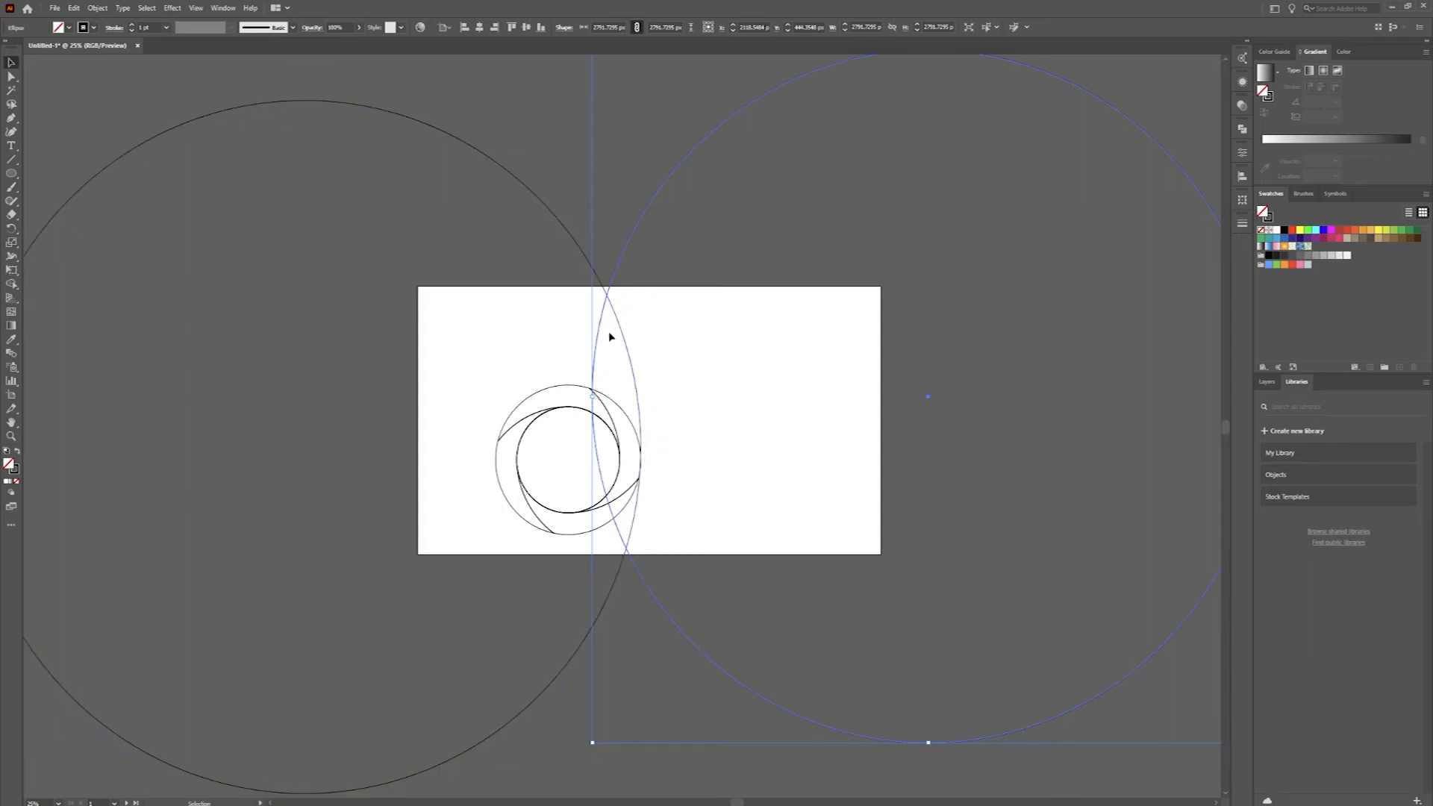
pyautogui.click(421, 411)
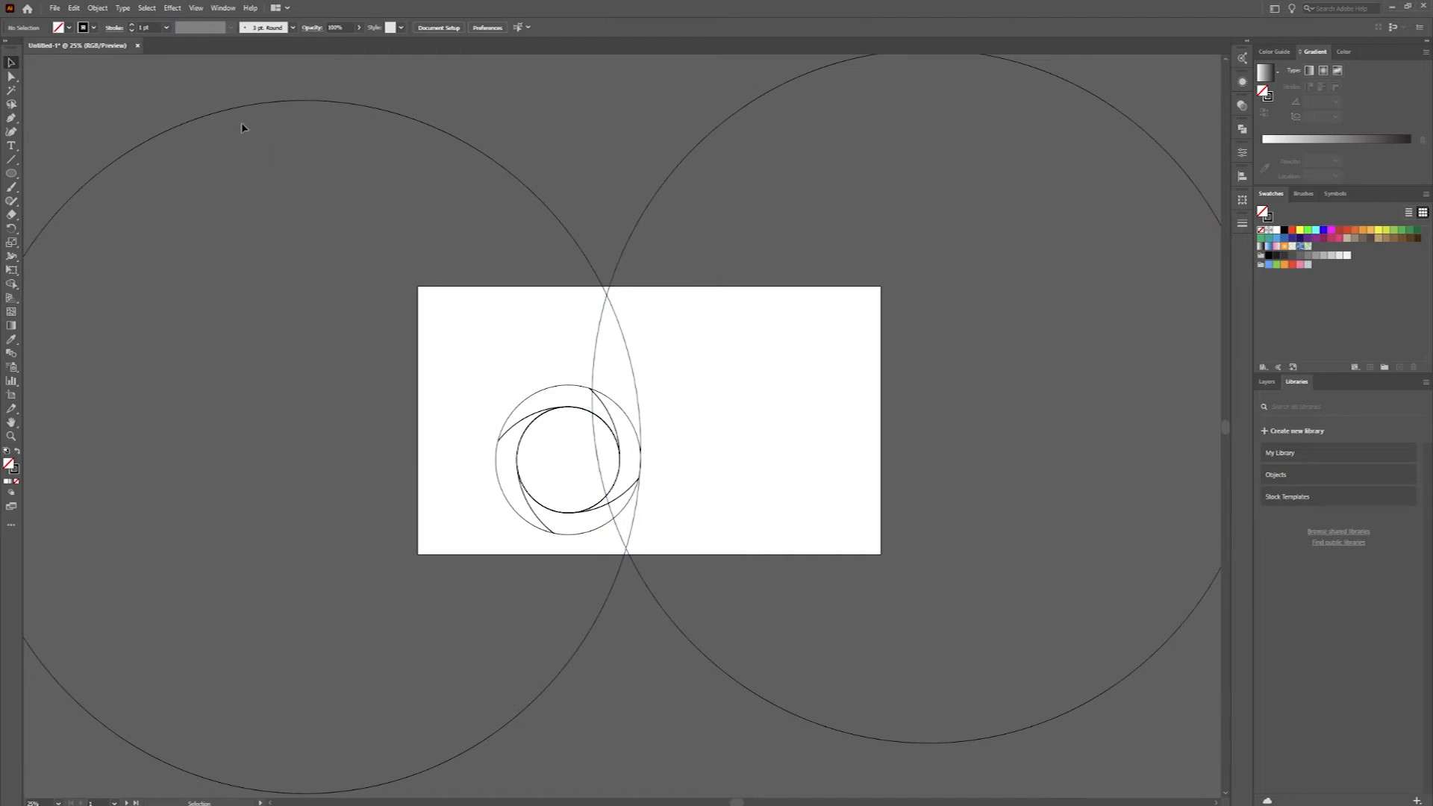
# - Select everything and delete the outer areas of both large circles and the pointed tip below the ring with Shape Builder
pyautogui.hotkey('ctrl', 'a')
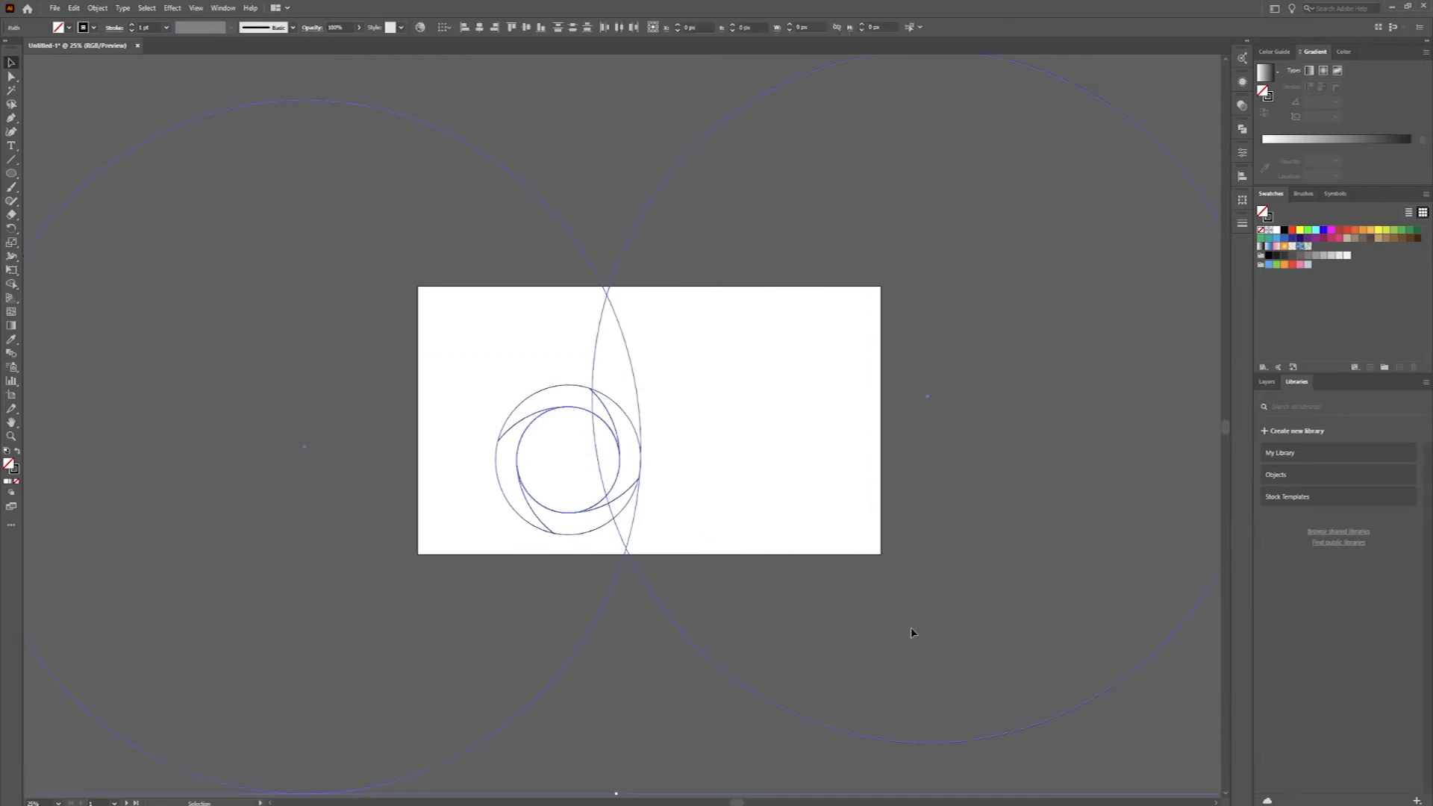
pyautogui.click(12, 283)
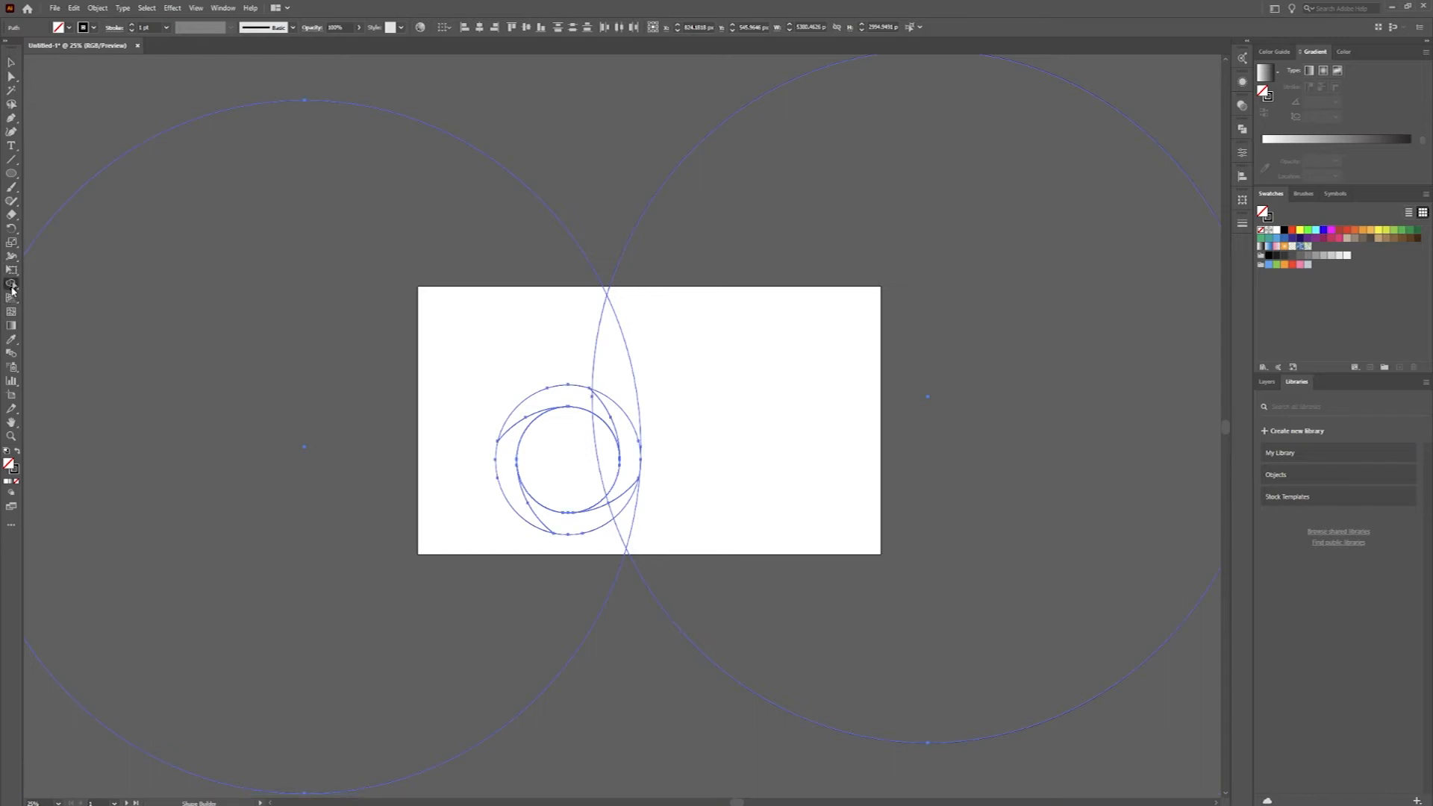
pyautogui.keyDown('alt'); pyautogui.click(308, 235); pyautogui.keyUp('alt')
pyautogui.keyDown('alt'); pyautogui.click(932, 247); pyautogui.keyUp('alt')
pyautogui.keyDown('alt'); pyautogui.click(624, 515); pyautogui.keyUp('alt')
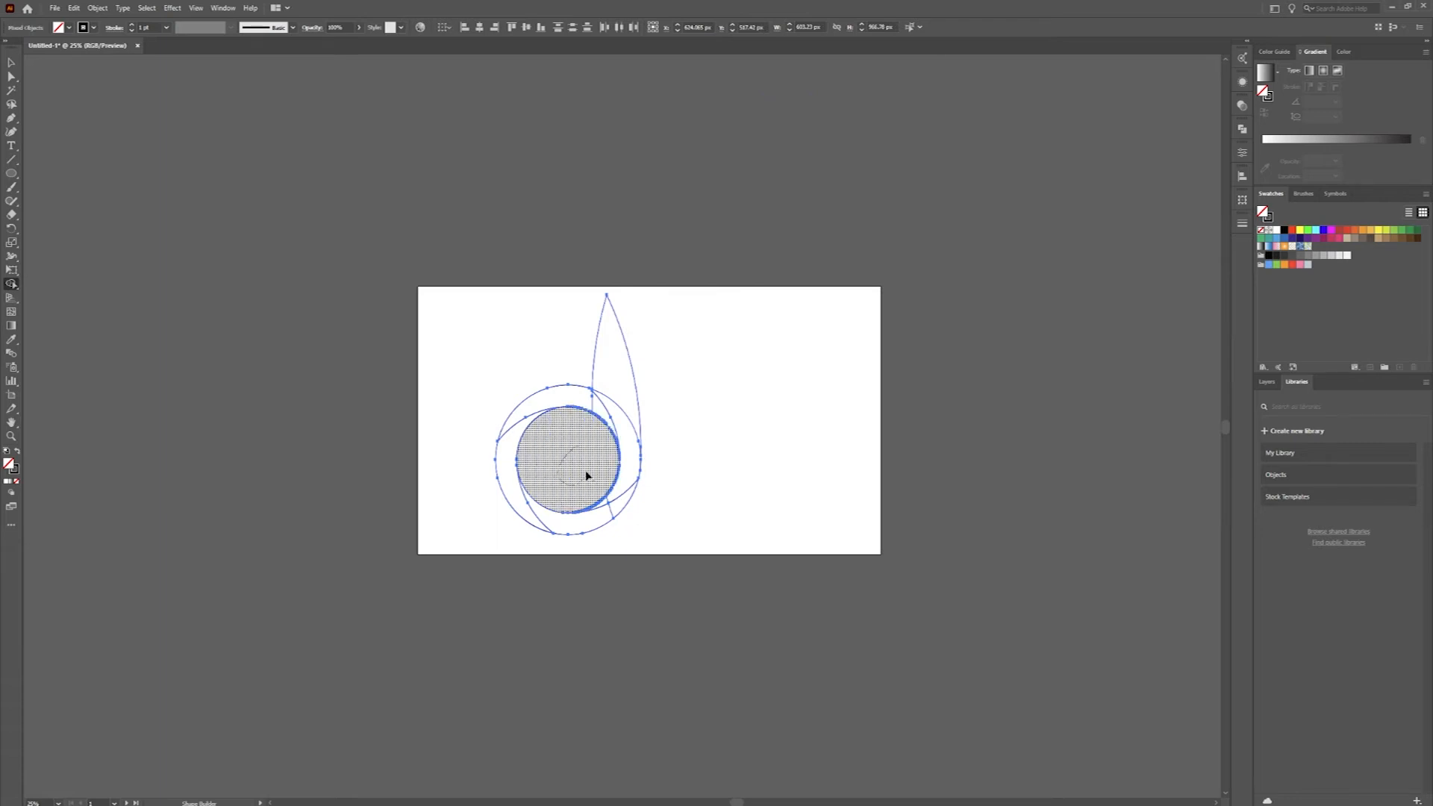
# - Send the pointed stem outline behind the ring's swirl segments
pyautogui.press('v')
pyautogui.click(662, 320)
pyautogui.hotkey('ctrl', 'a')
pyautogui.rightClick(609, 338)
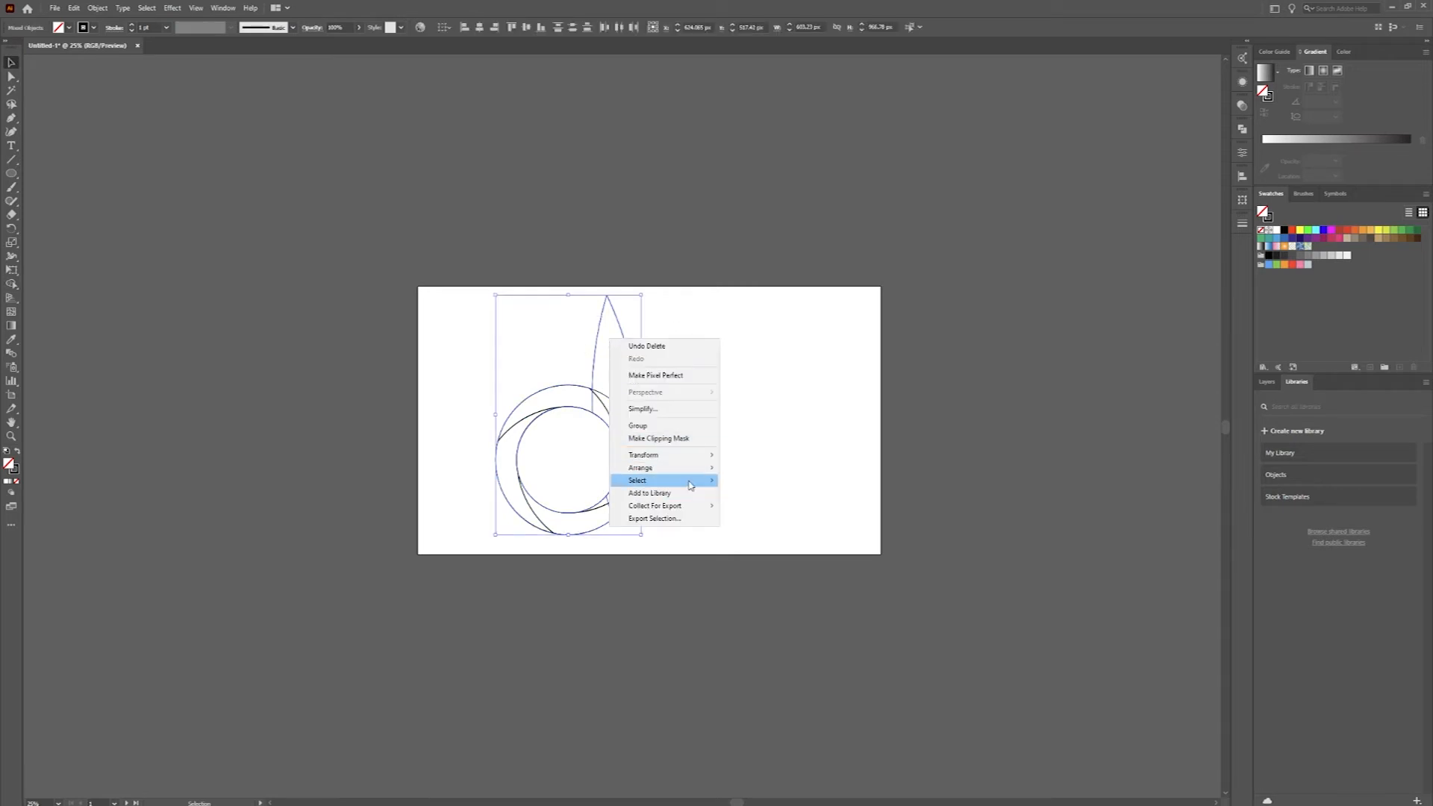
pyautogui.moveTo(657, 468)
pyautogui.click(757, 506)
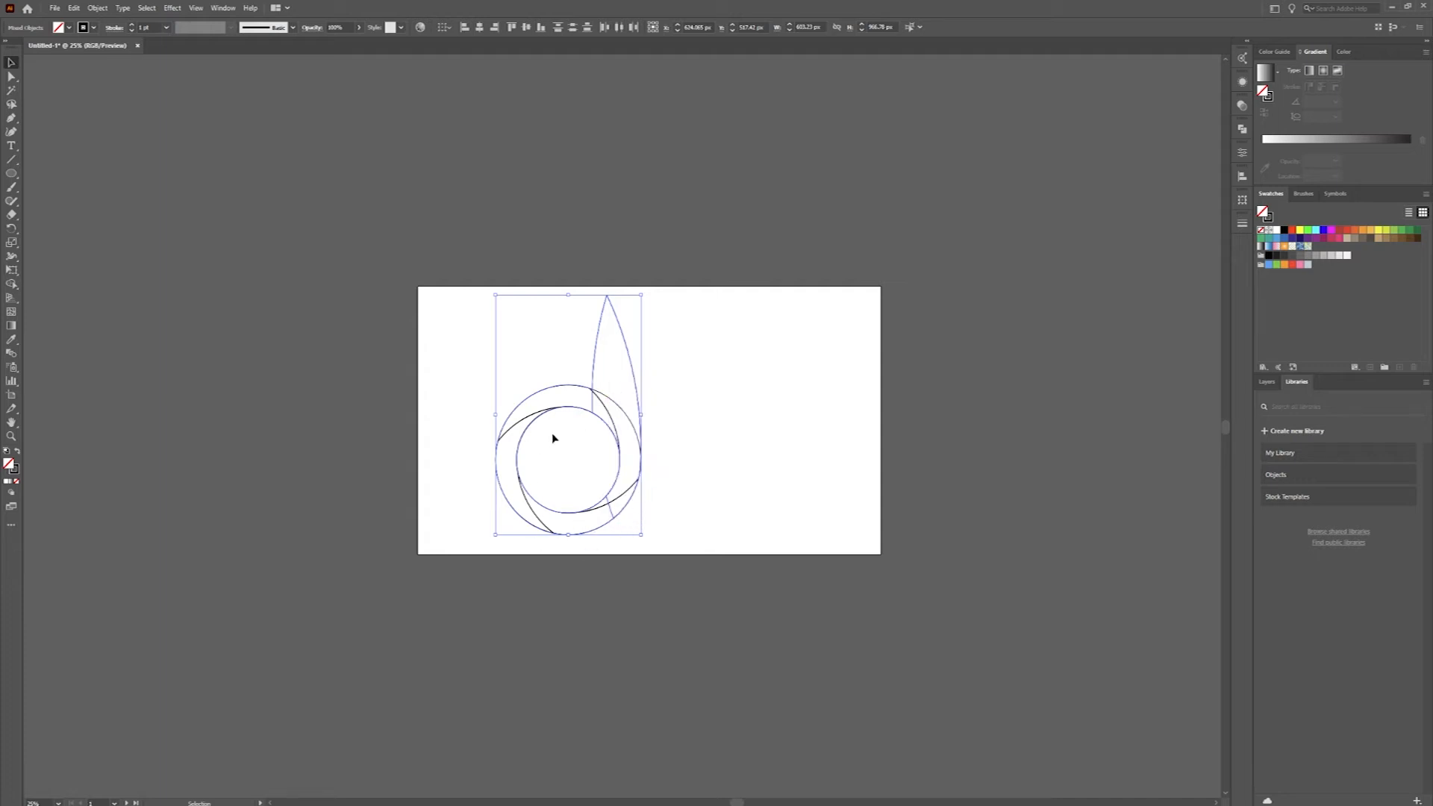
pyautogui.click(361, 368)
# - Fill the ring's top and bottom segments with dark red and its left and right segments with a lighter red
pyautogui.scroll(2, 545, 432)
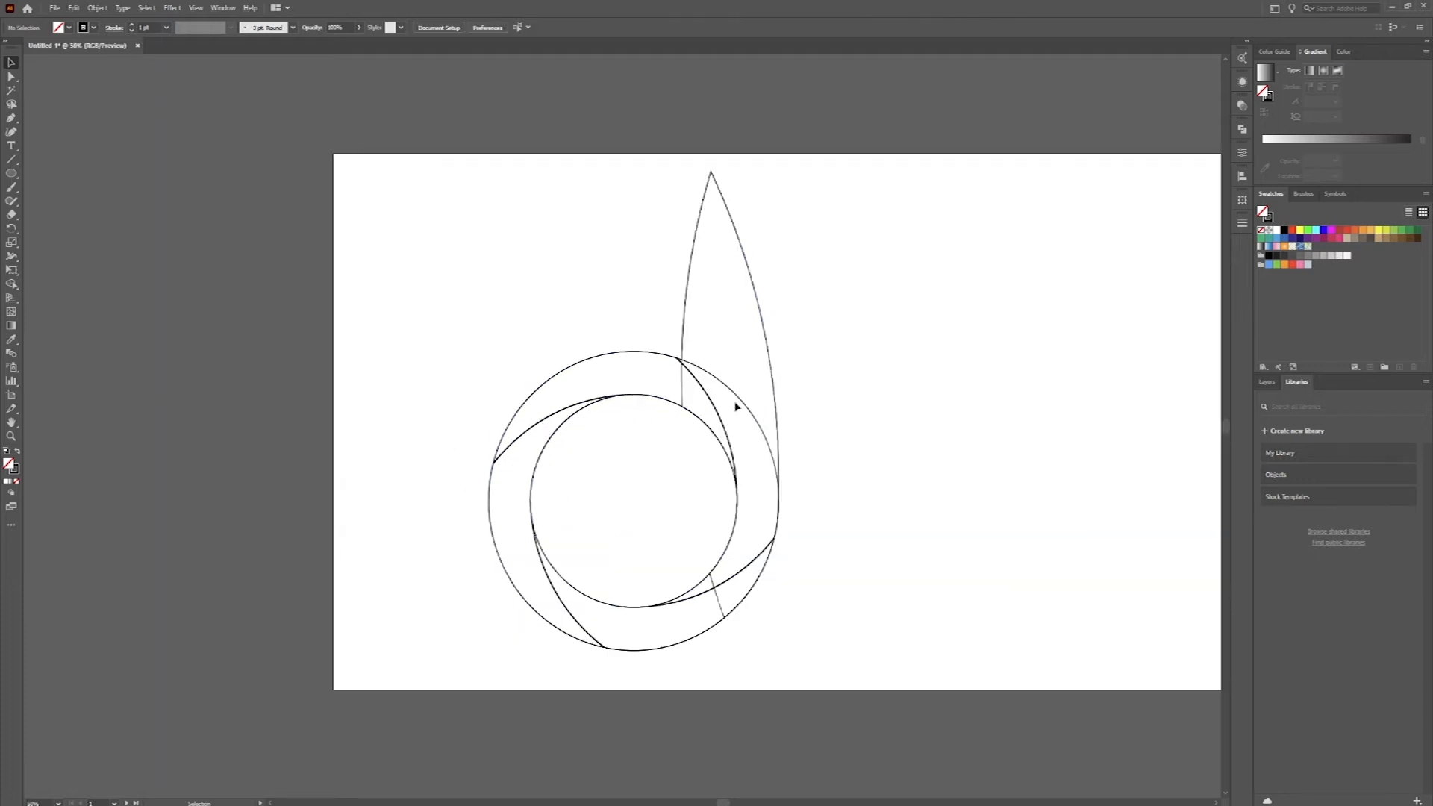
pyautogui.hscroll(3, 785, 379)
pyautogui.press('a')
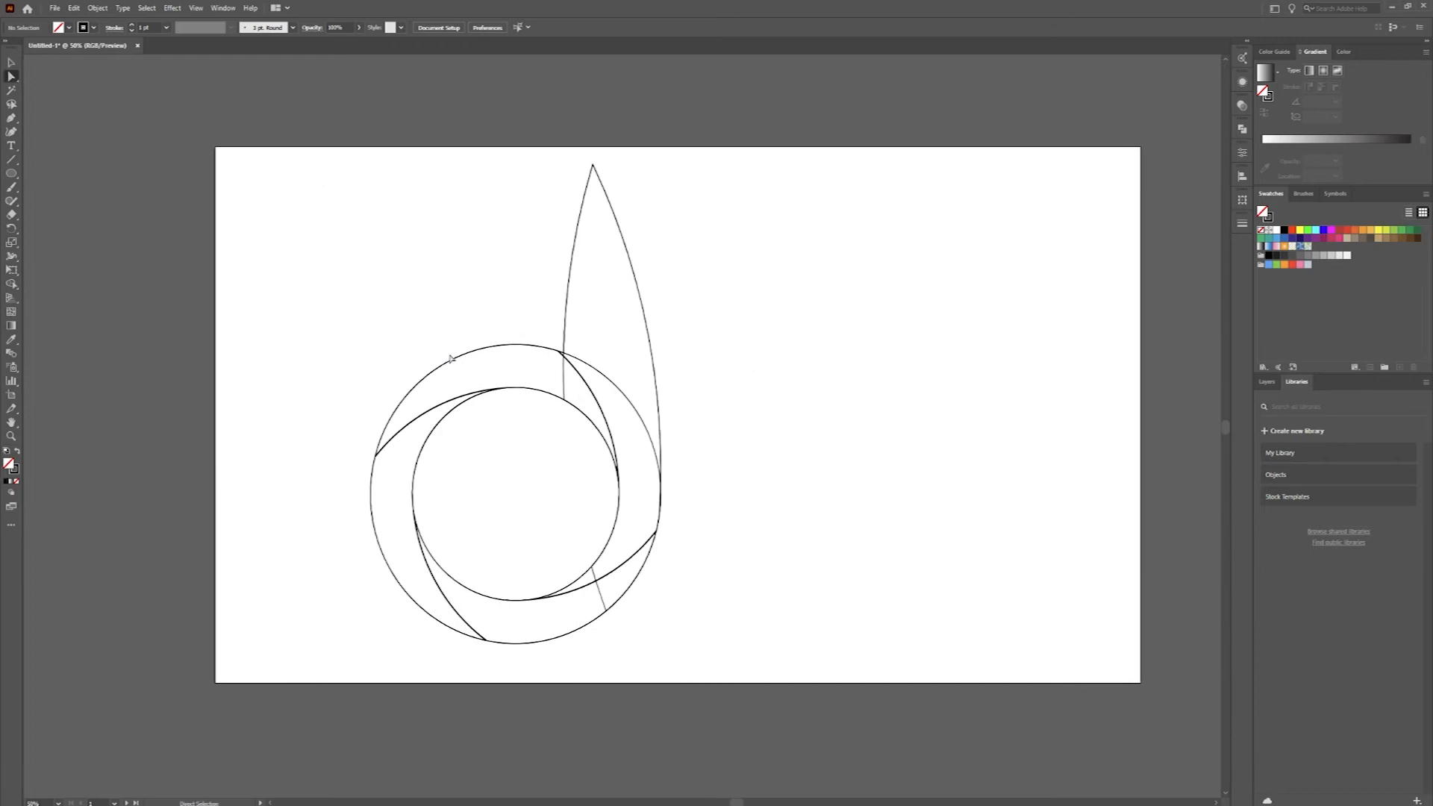
pyautogui.click(450, 363)
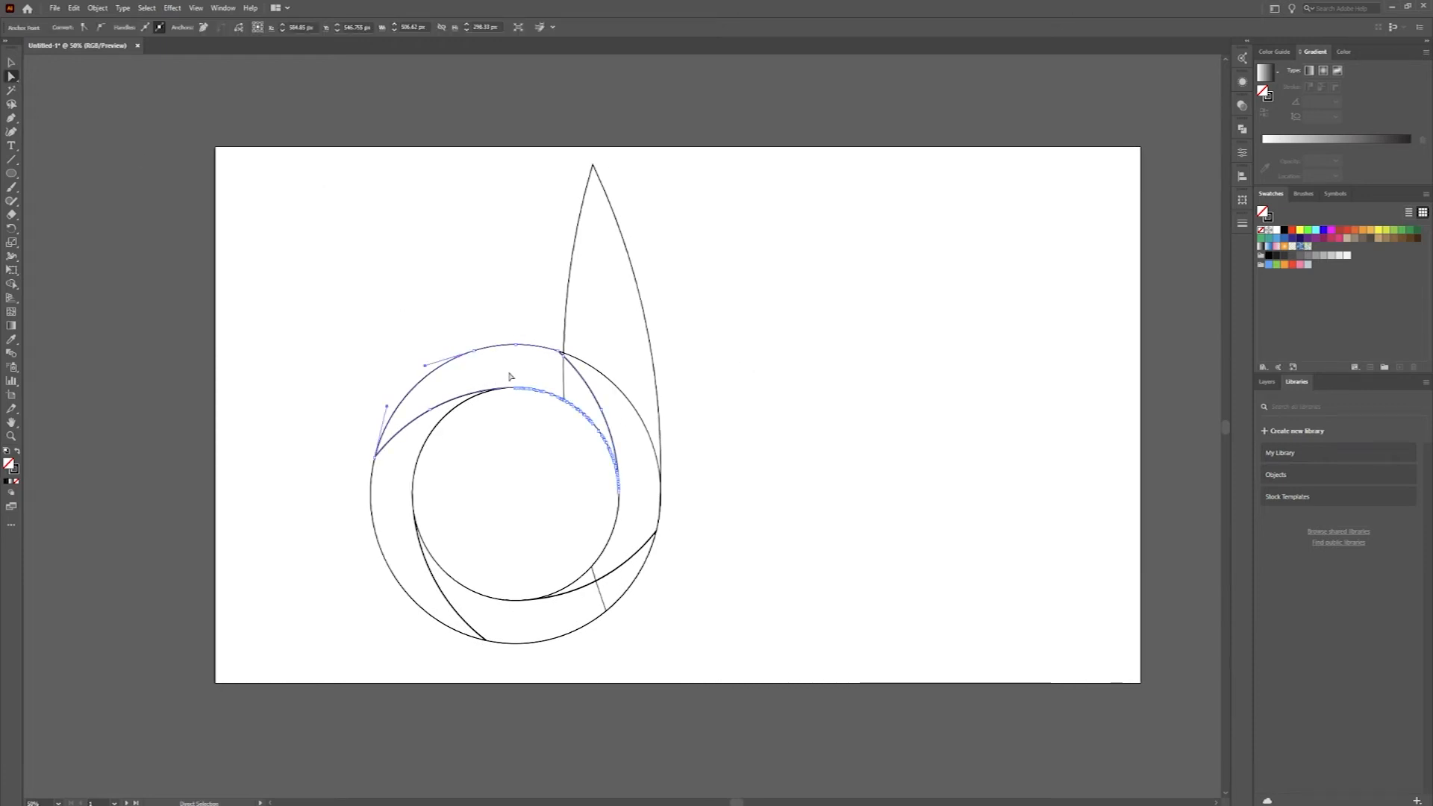
pyautogui.click(1340, 235)
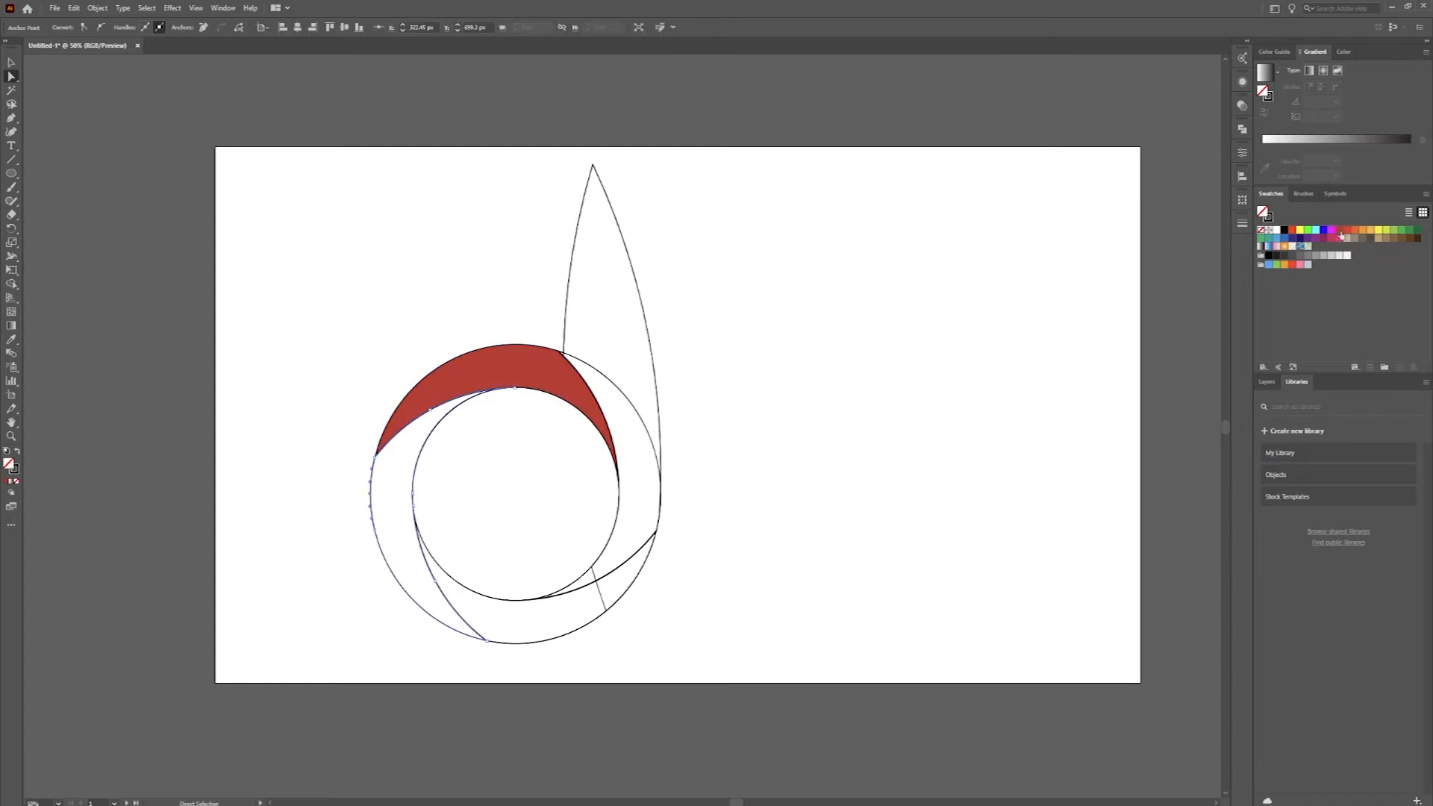
pyautogui.click(1346, 230)
pyautogui.click(510, 619)
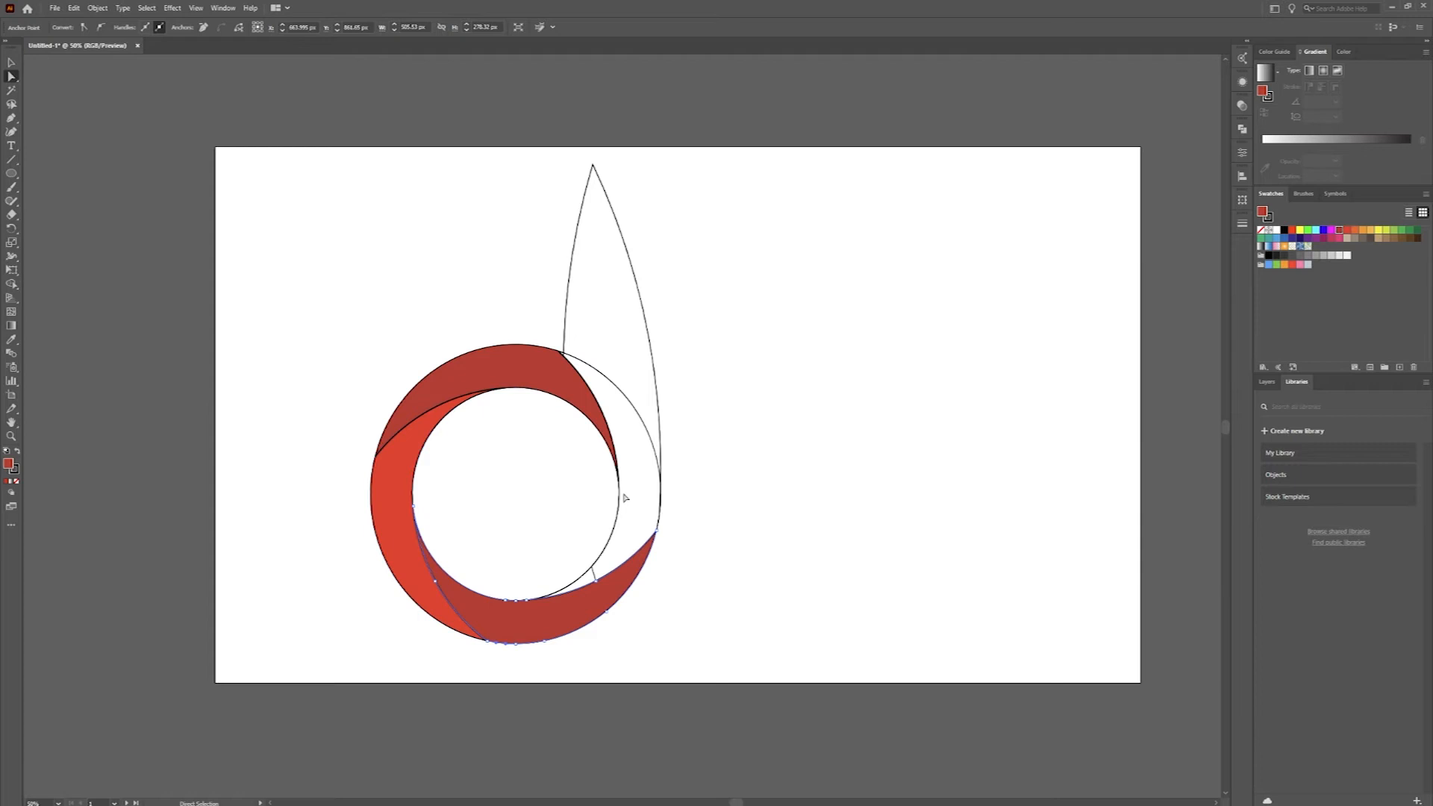
pyautogui.click(636, 534)
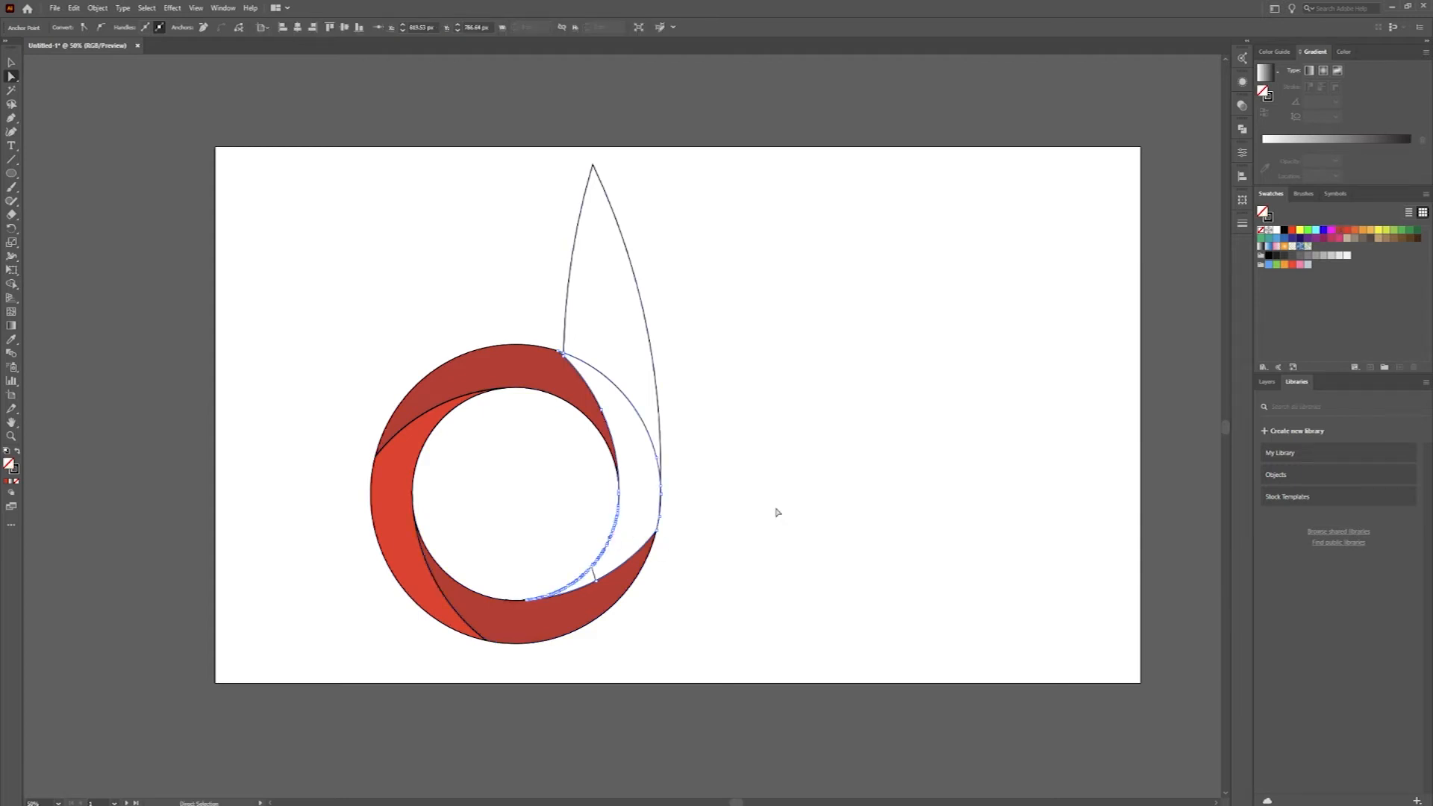
pyautogui.click(1347, 232)
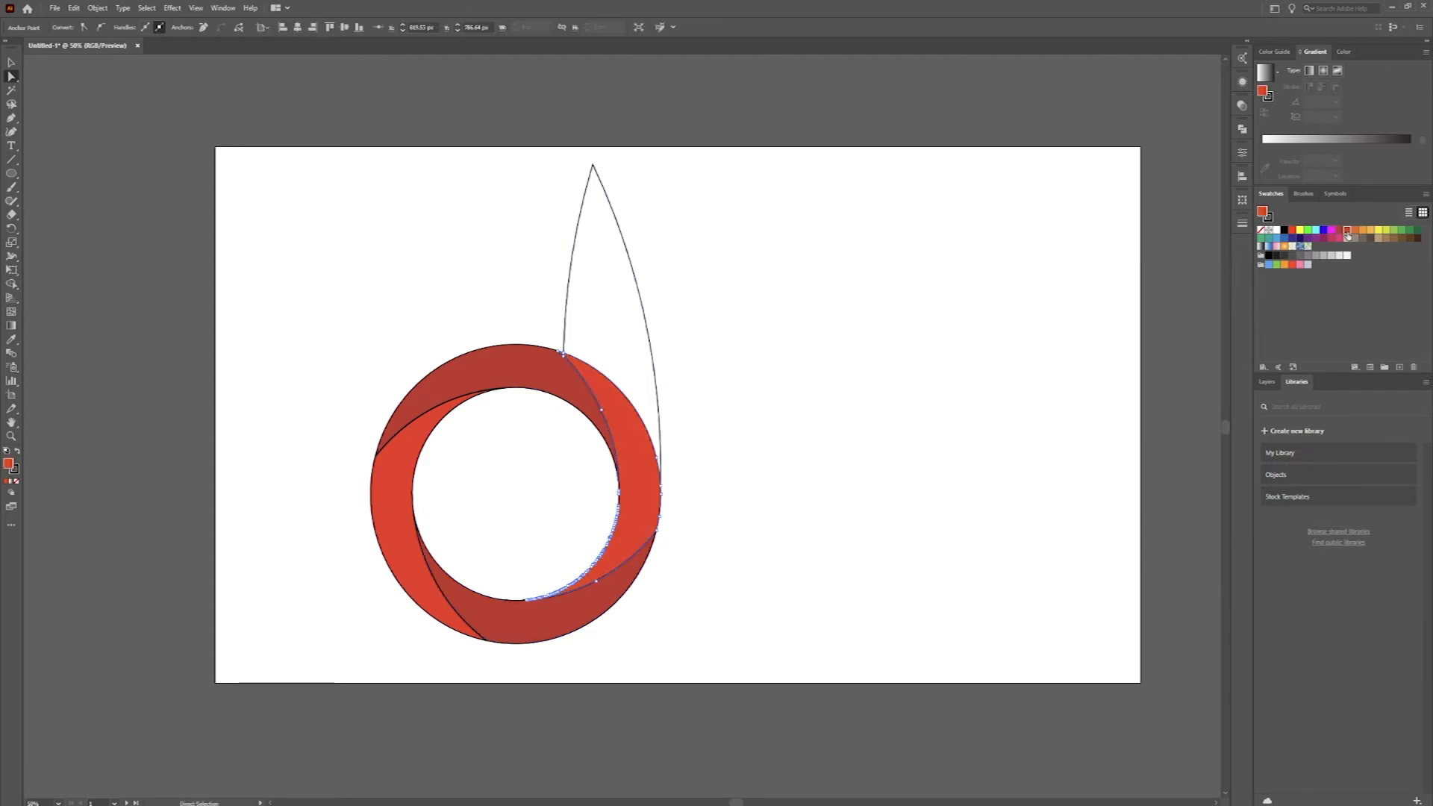
pyautogui.click(769, 362)
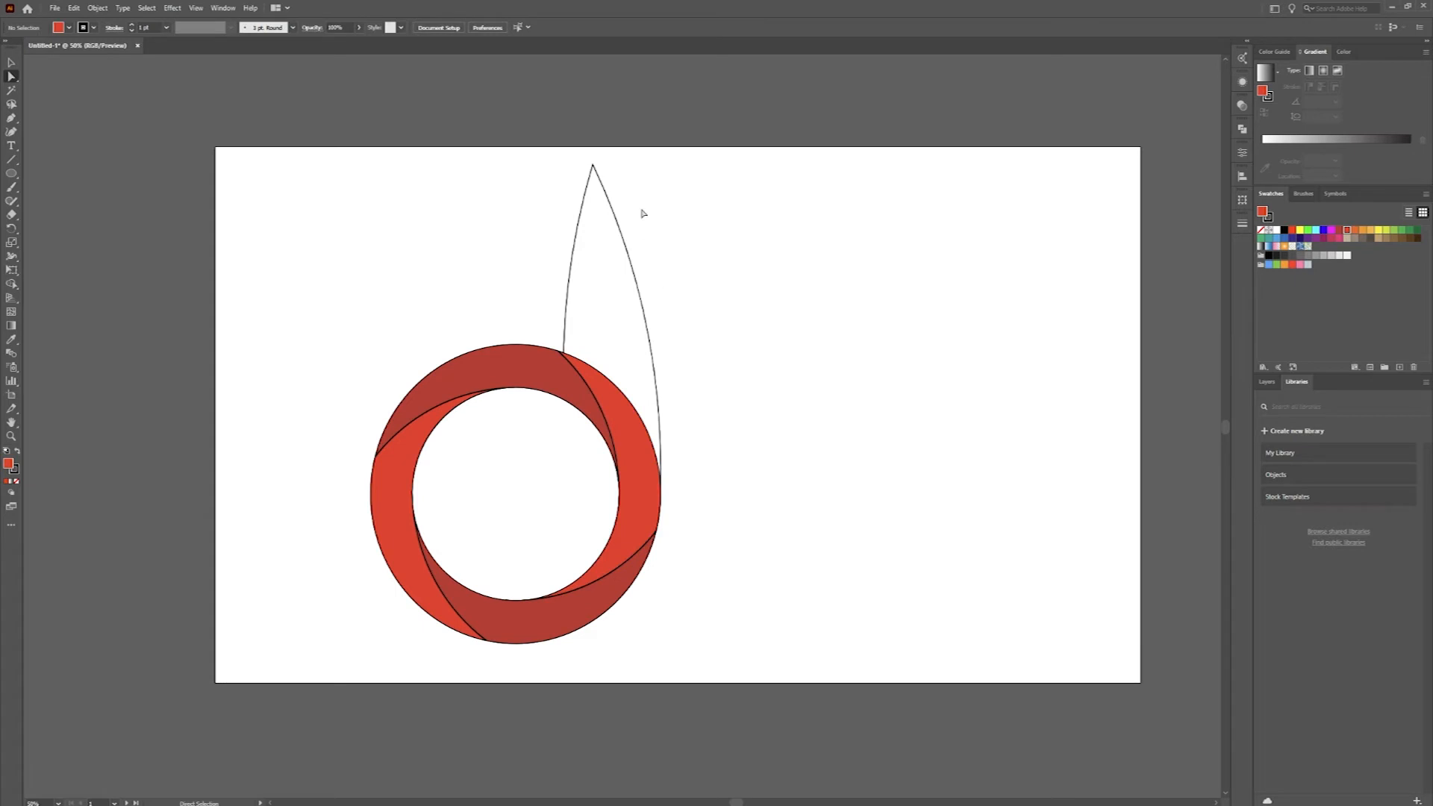
# - Fill the pointed stem shape with bright red
pyautogui.click(582, 239)
pyautogui.click(627, 215)
pyautogui.click(605, 195)
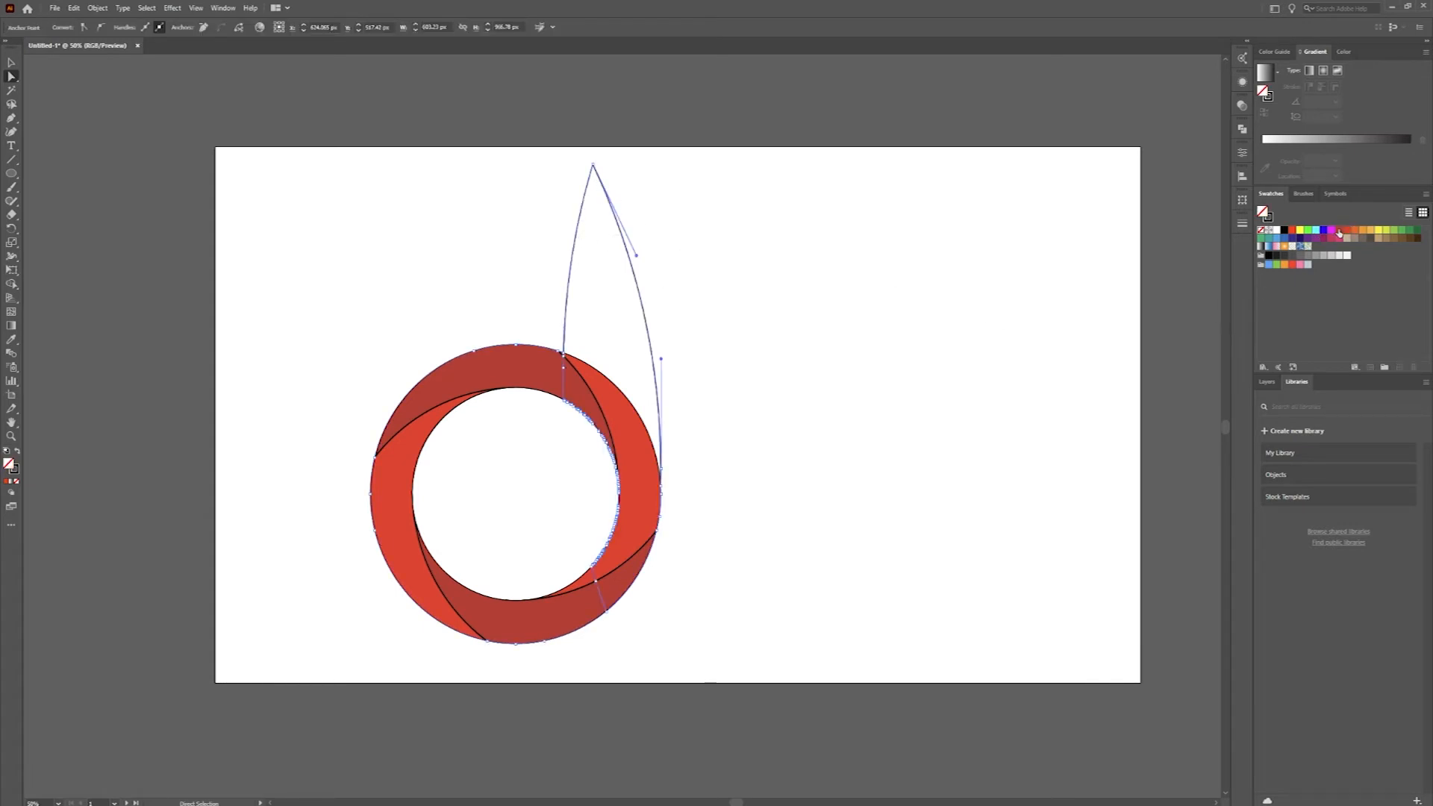
pyautogui.click(1293, 232)
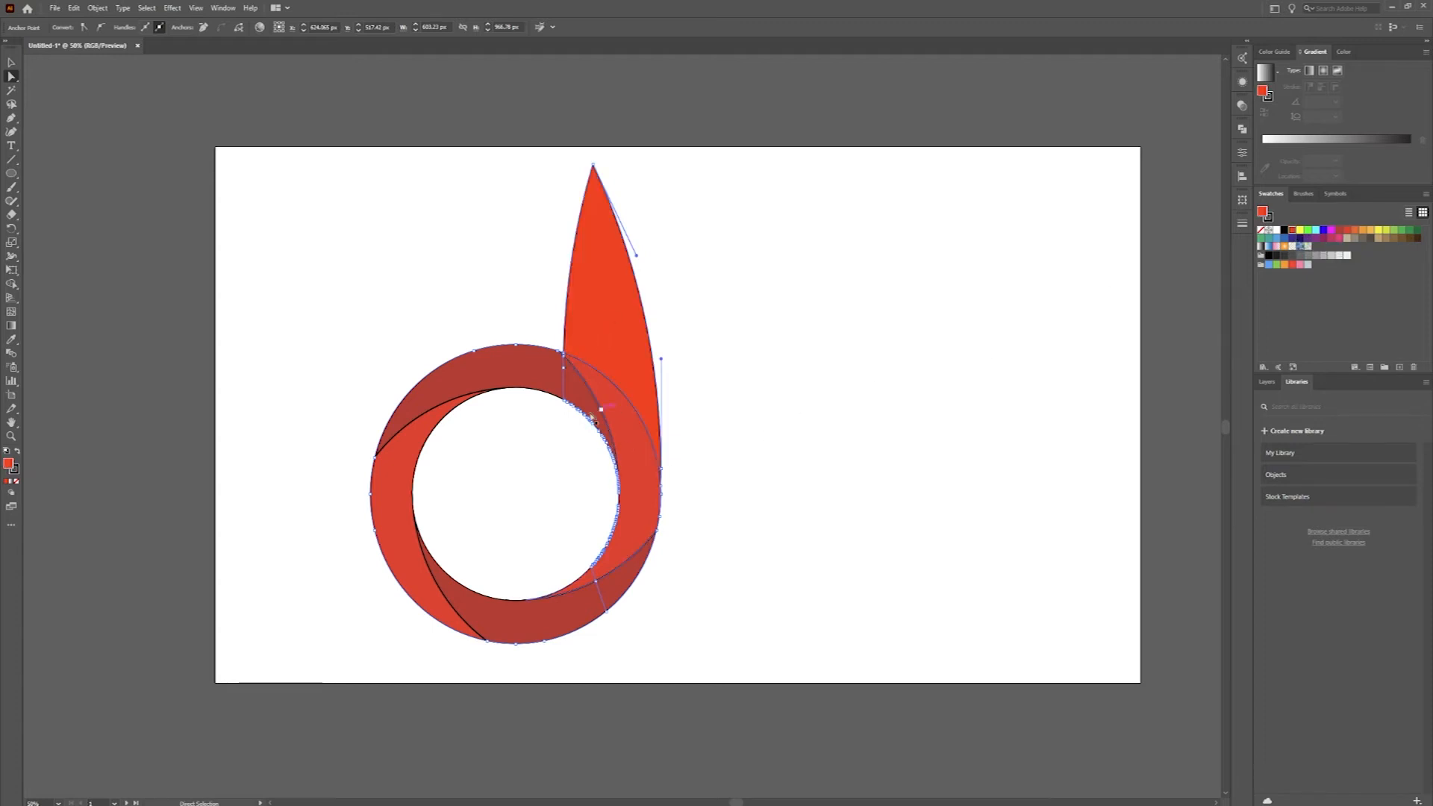
pyautogui.click(385, 354)
# - Give the four ring segments a white stroke and remove the stroke from the stem
pyautogui.press('v')
pyautogui.click(414, 416)
pyautogui.press('x')
pyautogui.press('F6')
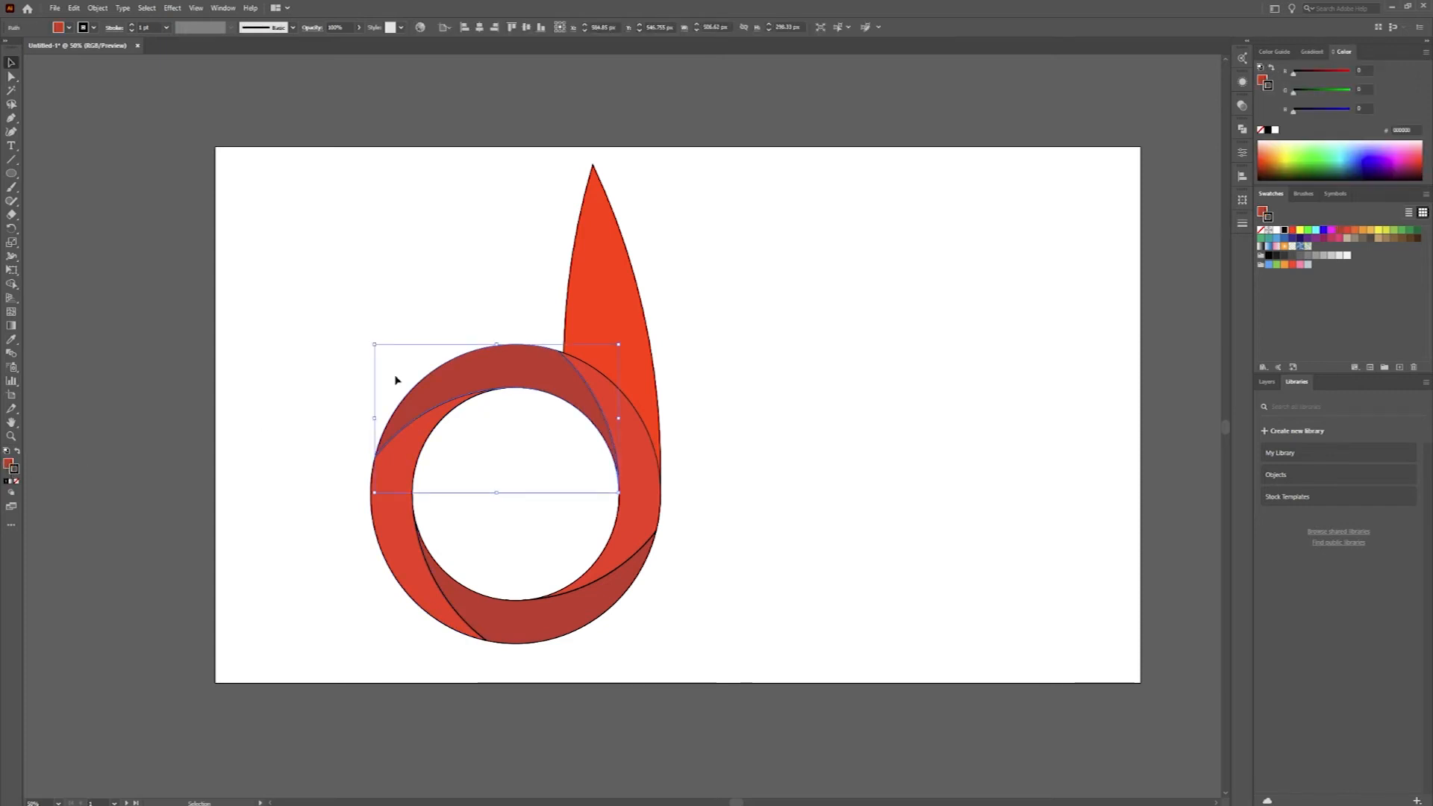
pyautogui.click(1276, 130)
pyautogui.click(397, 522)
pyautogui.click(522, 623)
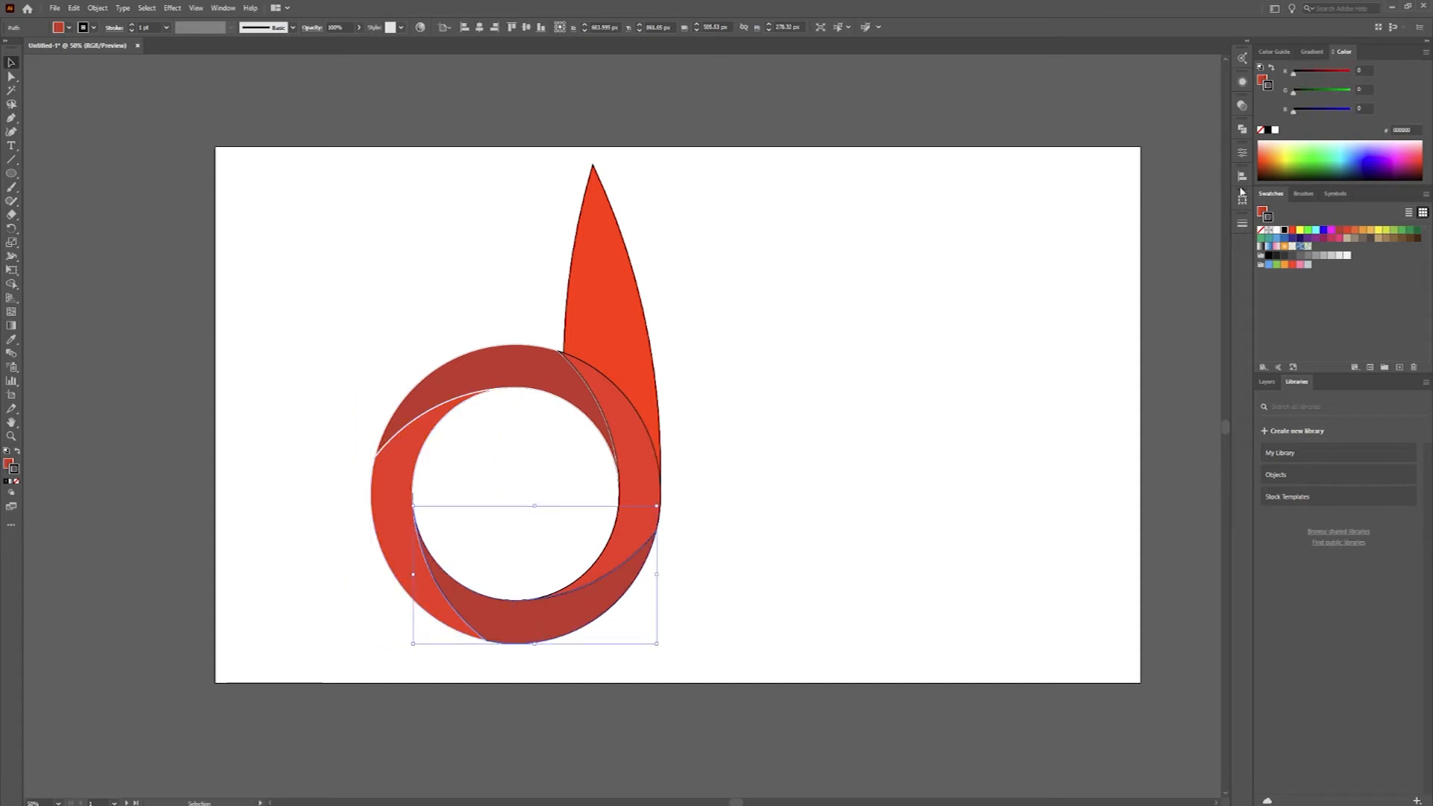
pyautogui.click(1275, 130)
pyautogui.click(634, 492)
pyautogui.click(1276, 130)
pyautogui.click(592, 288)
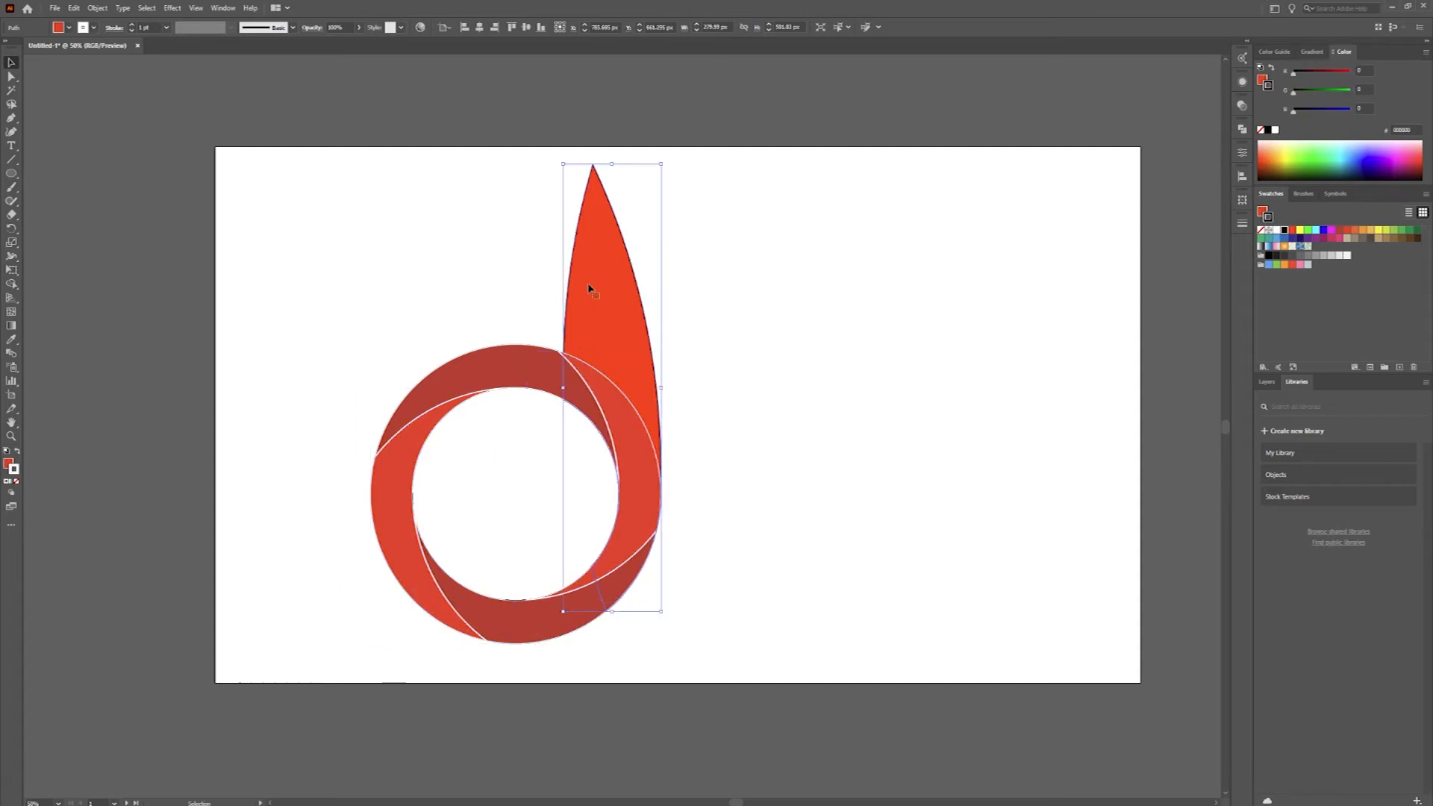
pyautogui.click(1261, 231)
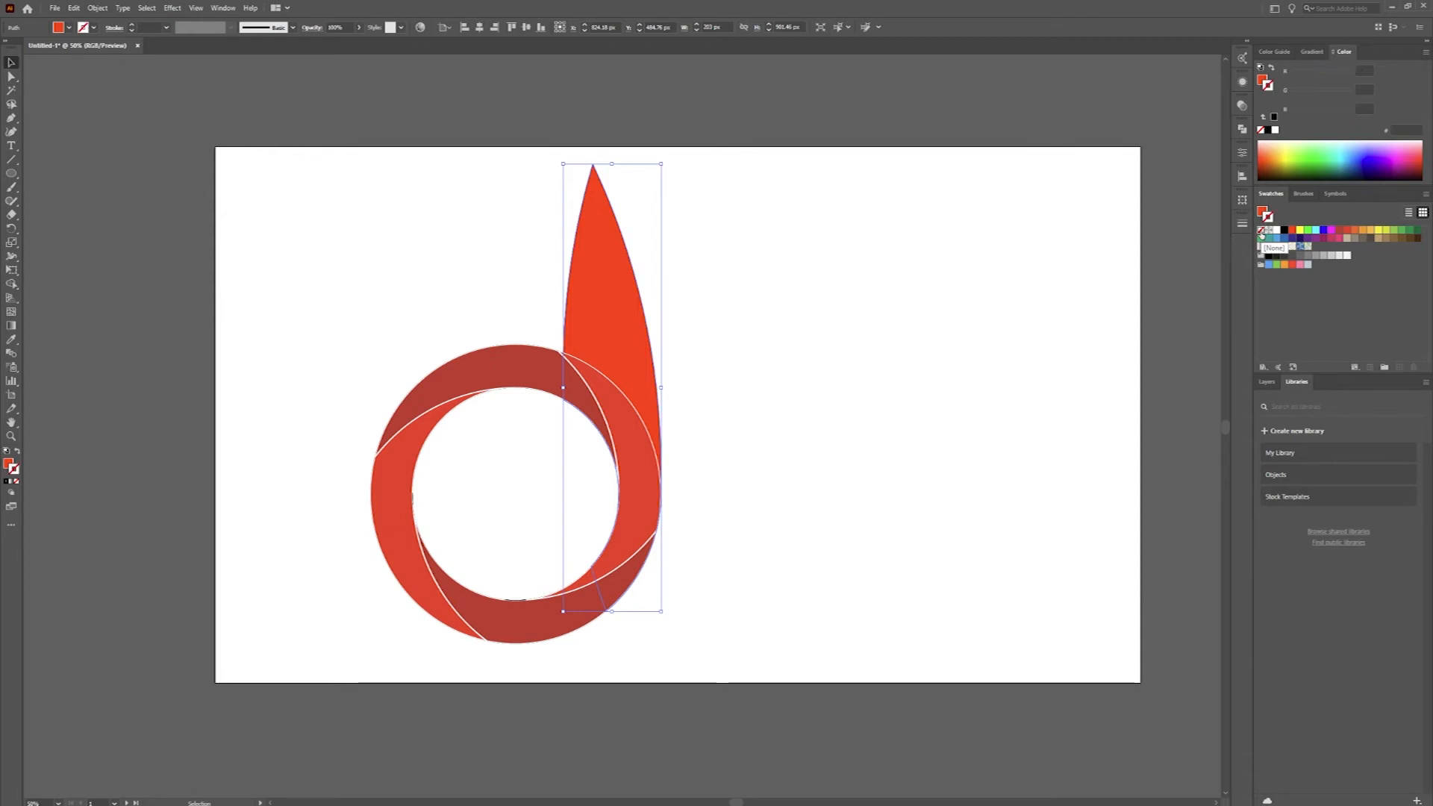
# - Duplicate the ring's dark red top segment in place, directly in front of the original
pyautogui.click(457, 382)
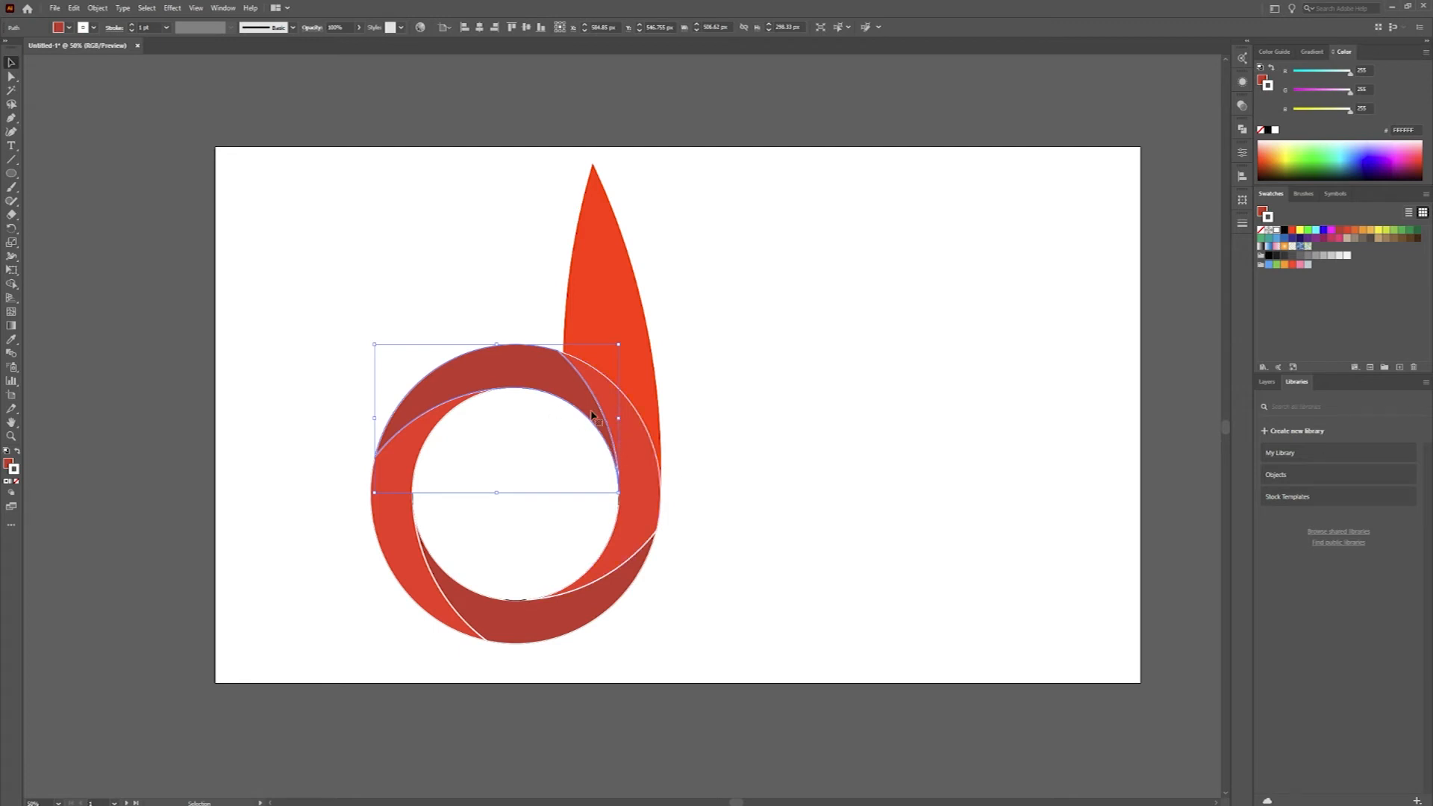
pyautogui.click(528, 470)
pyautogui.click(498, 368)
pyautogui.press('a')
pyautogui.press('ctrl')
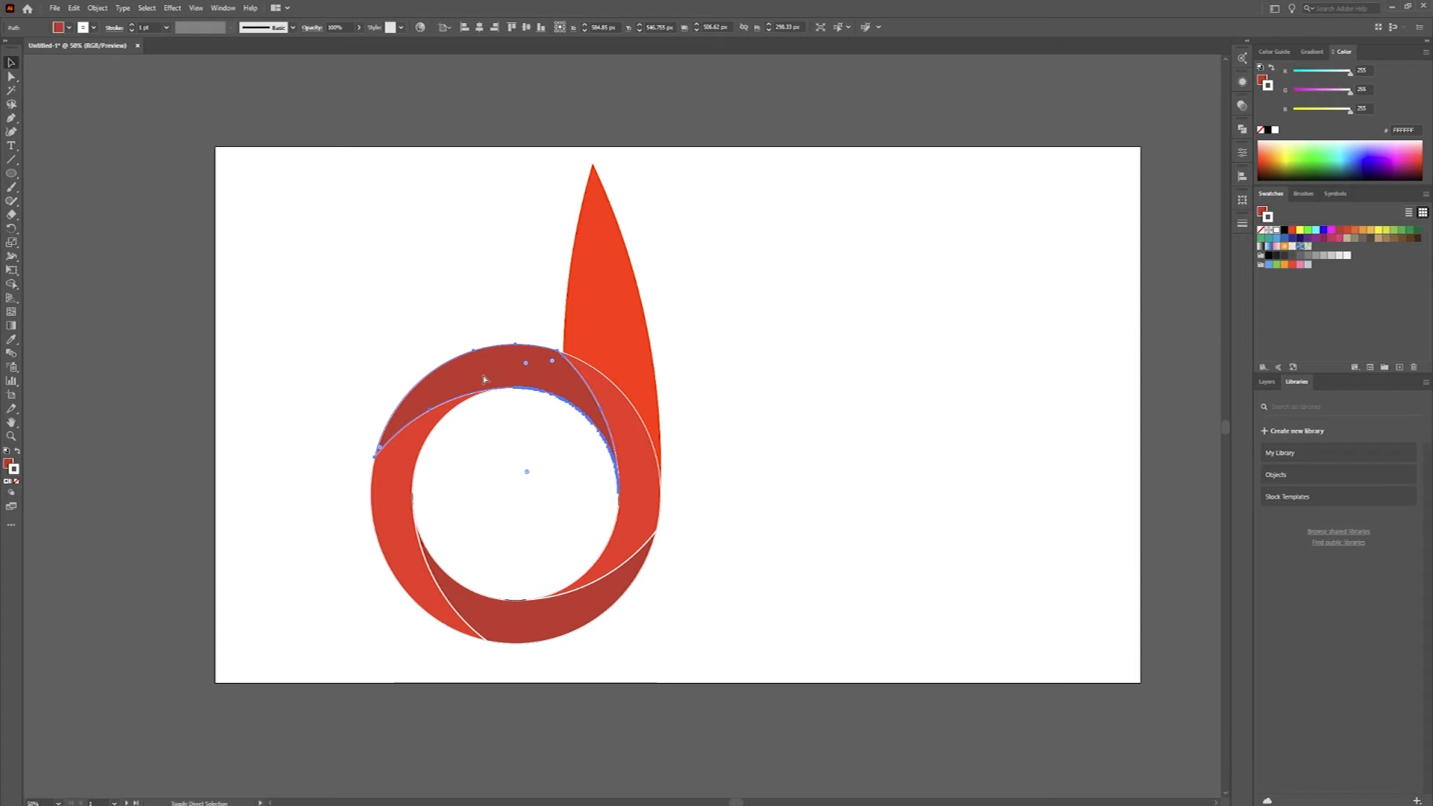
pyautogui.press('v')
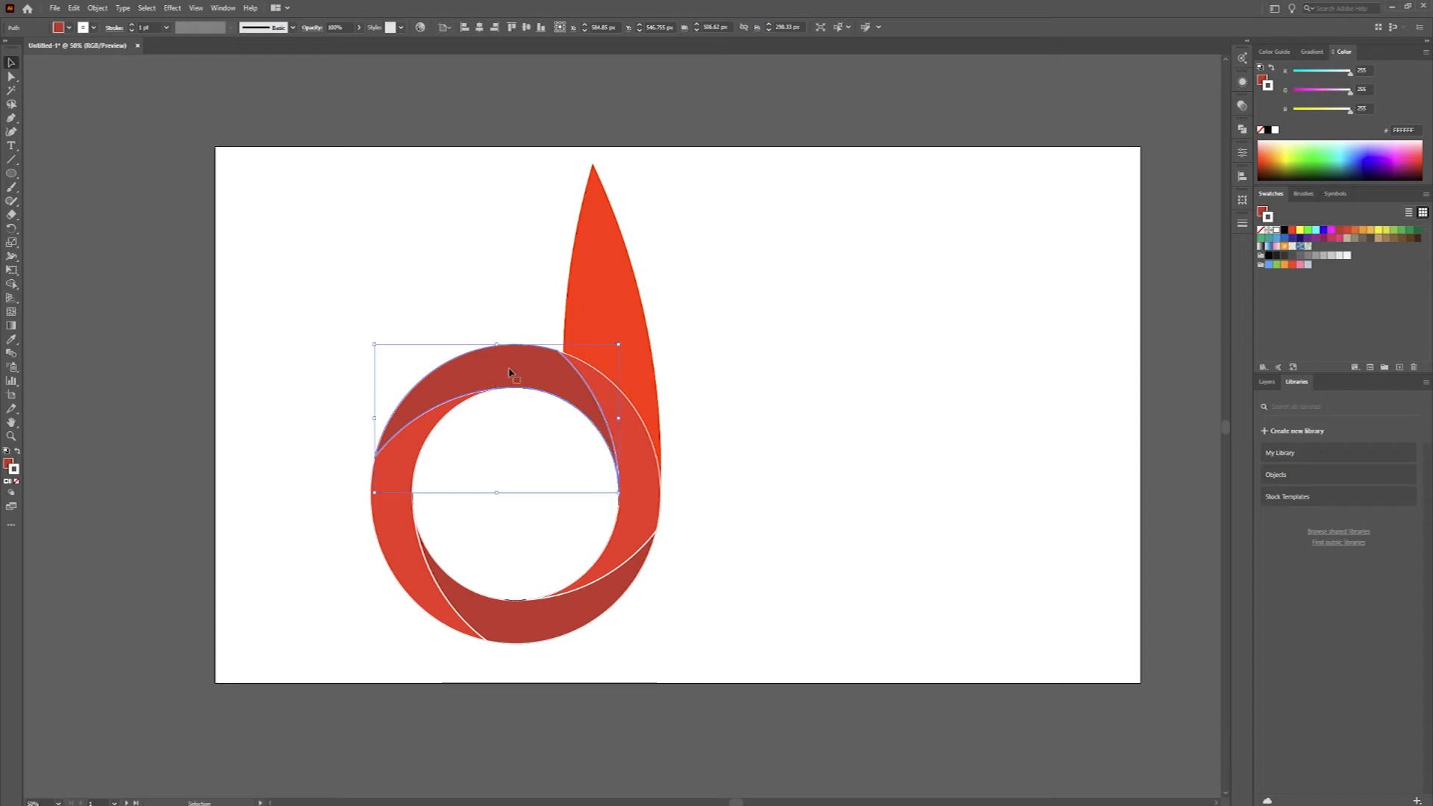
pyautogui.click(1315, 52)
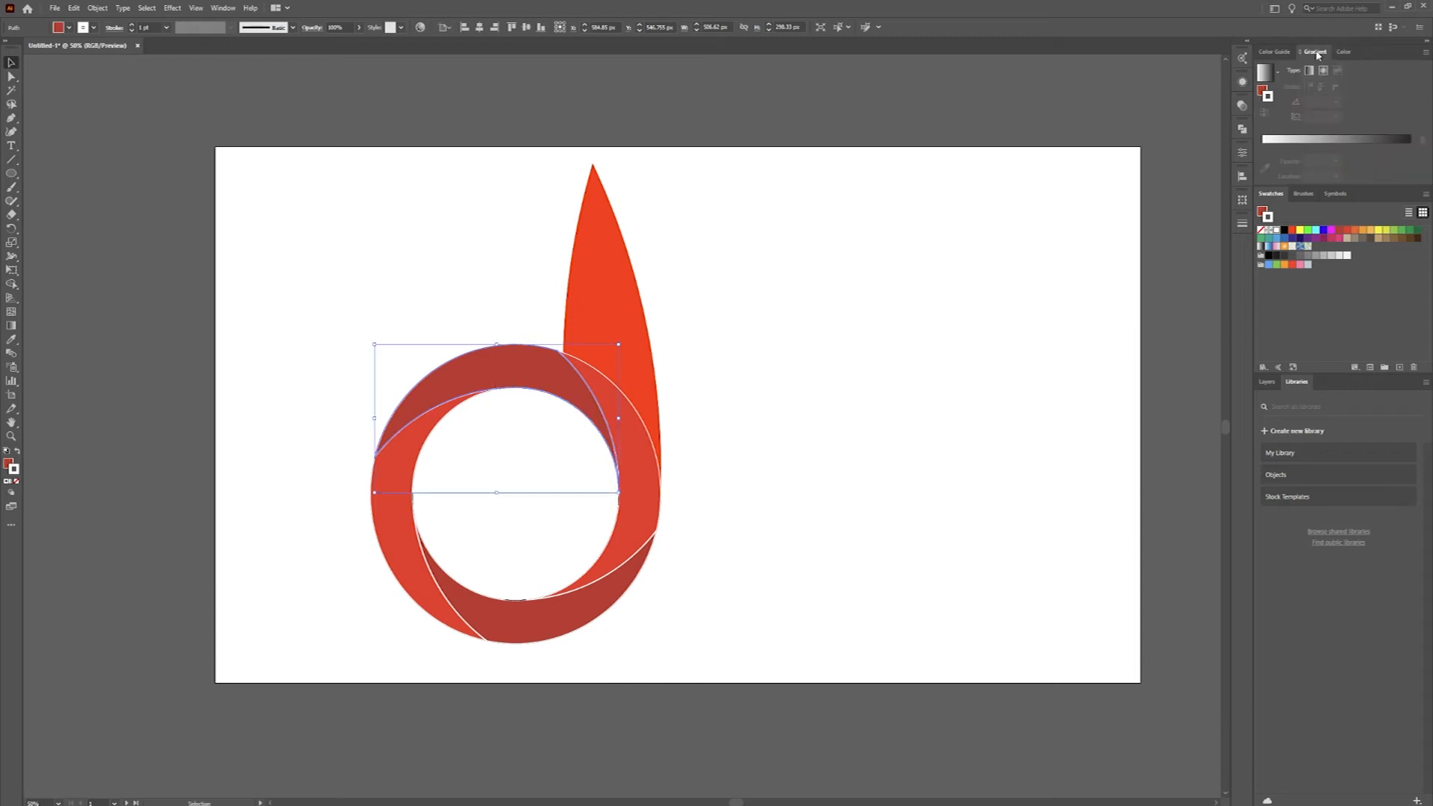
pyautogui.click(1264, 79)
pyautogui.hotkey('ctrl', 'z')
# - Fill the copy of the top ring segment with the linear white-to-black gradient
pyautogui.click(6, 465)
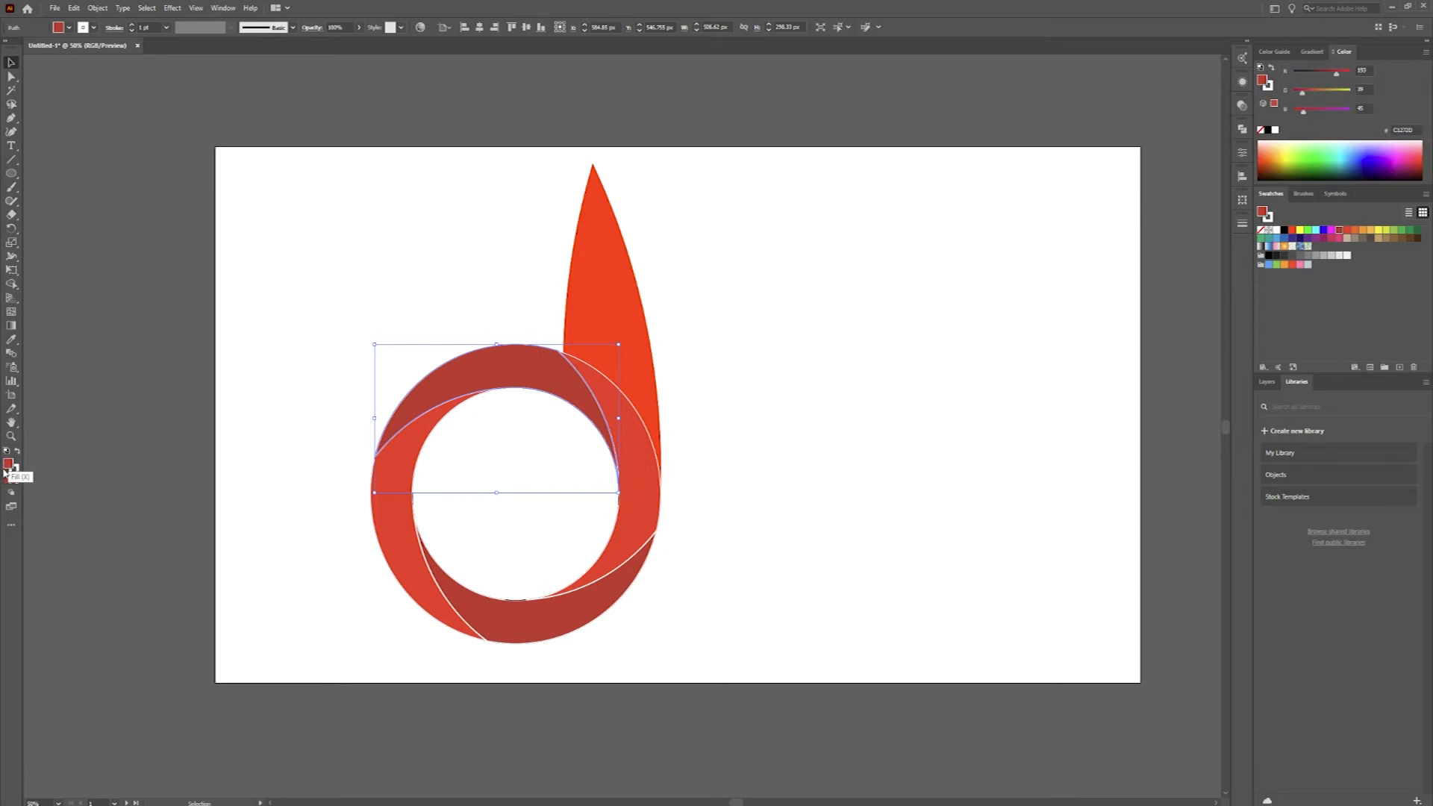
pyautogui.click(1313, 51)
pyautogui.click(1263, 74)
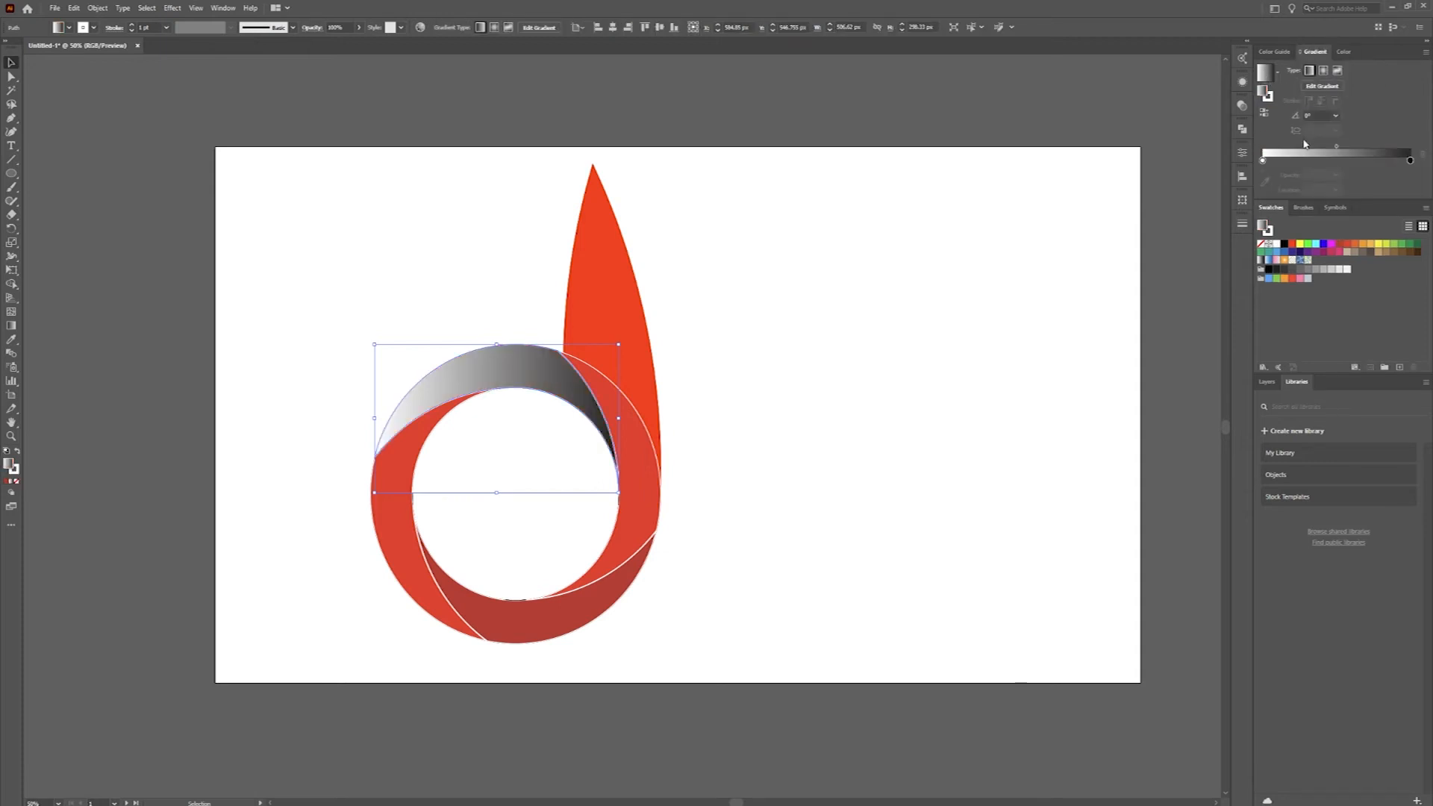
# - Set the gradient's white stop to 0% opacity and its black stop to 70% opacity
pyautogui.doubleClick(1262, 160)
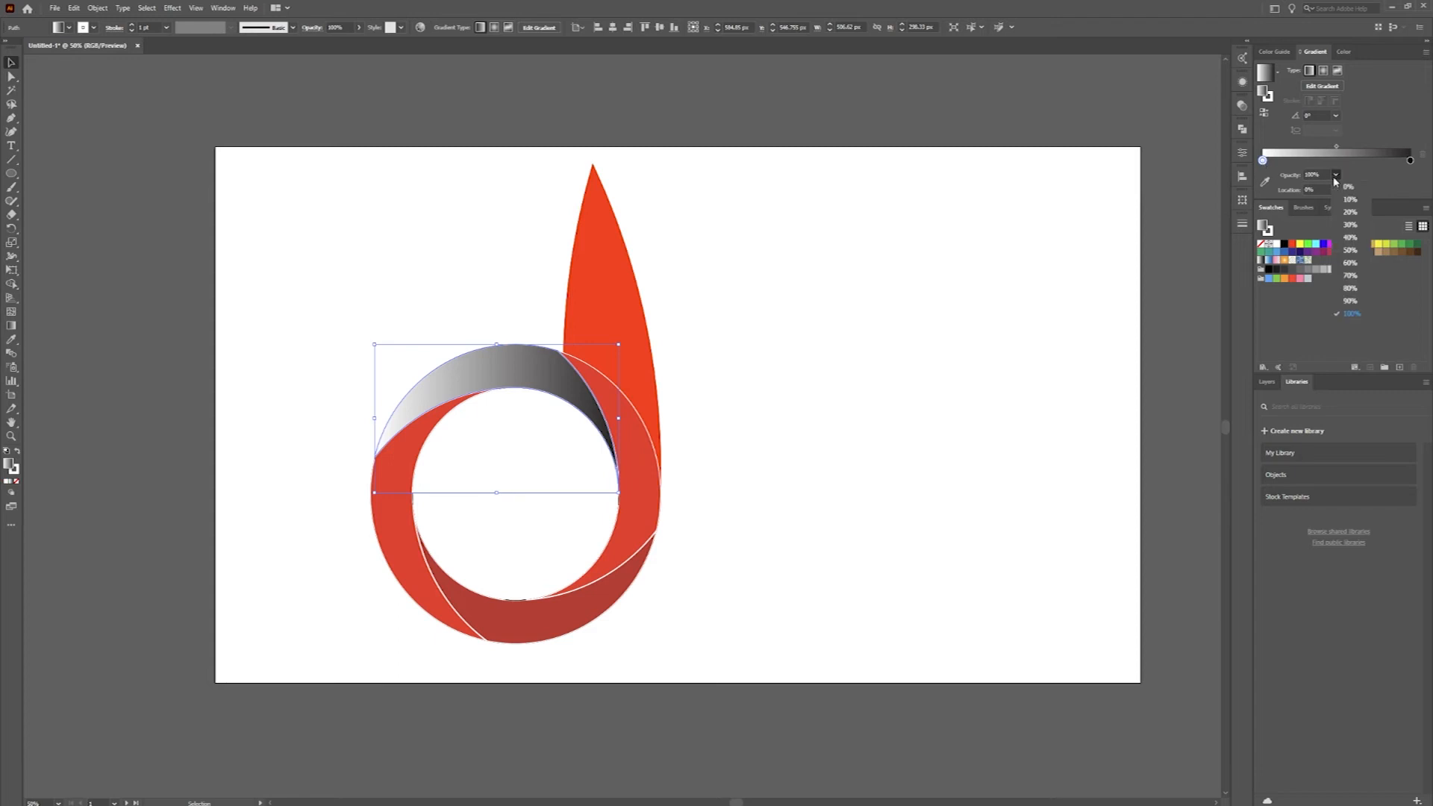
pyautogui.click(1345, 190)
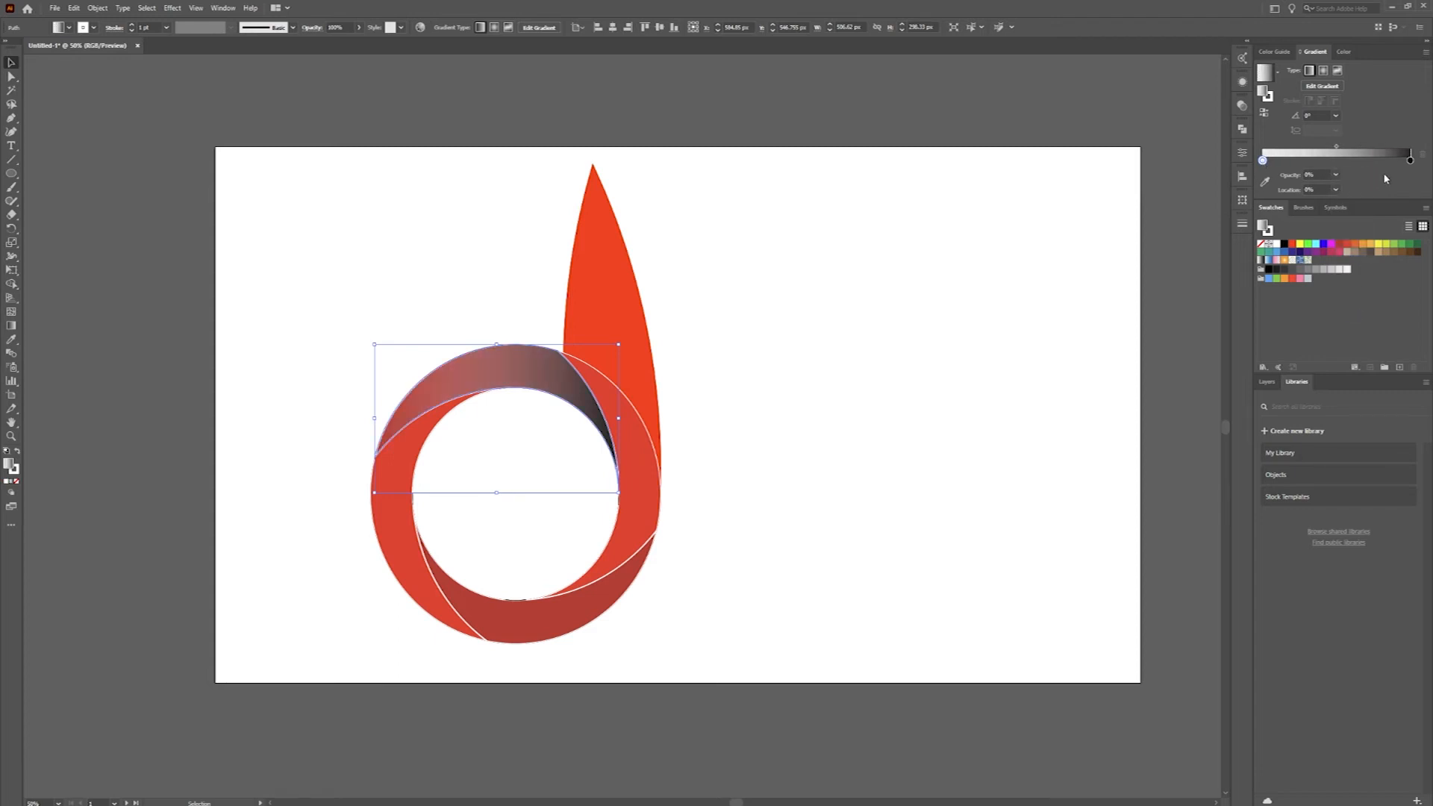
pyautogui.click(1410, 161)
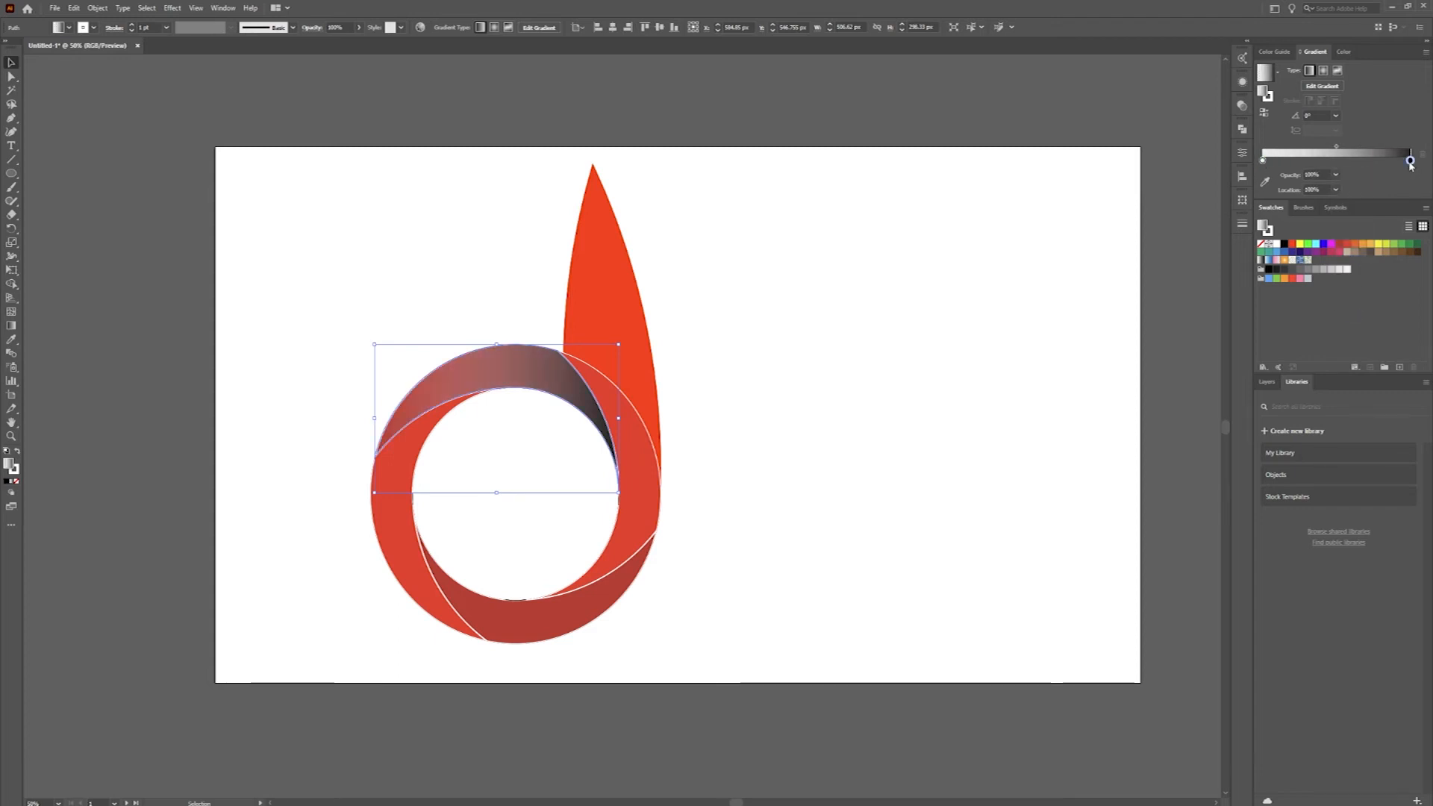
pyautogui.click(1335, 176)
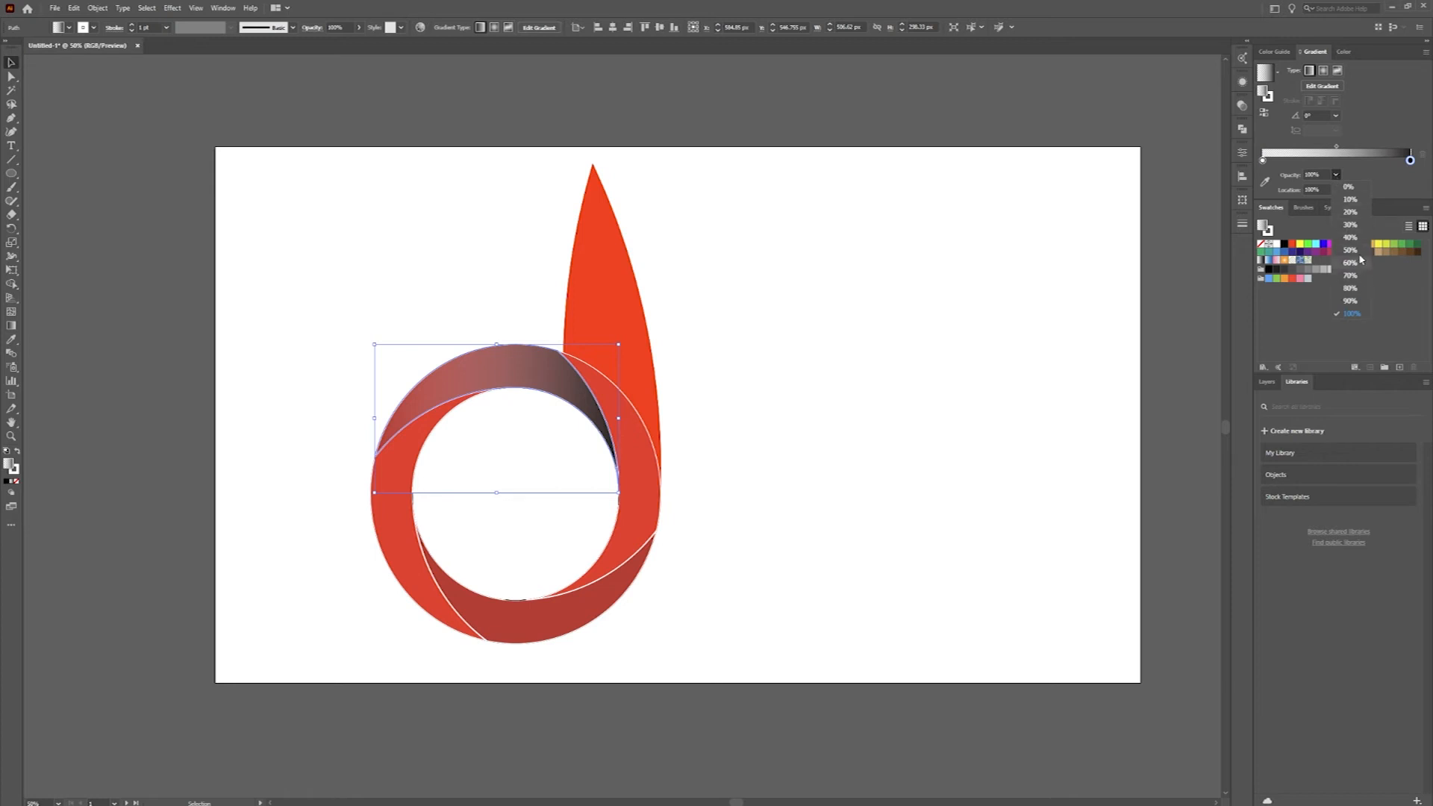
pyautogui.click(1353, 276)
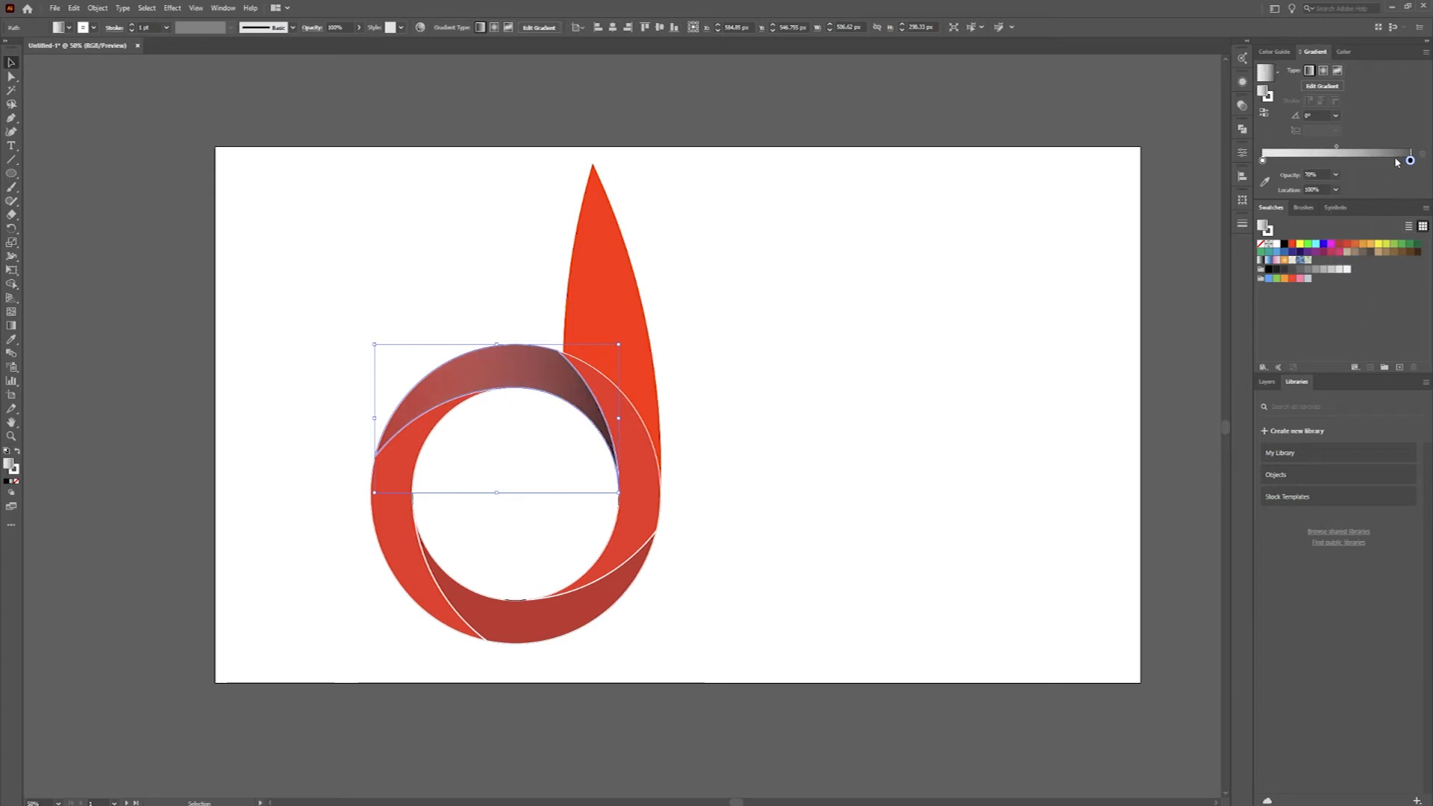
# - Set the blend mode of the gradient overlay on the top segment to Darken
pyautogui.click(309, 30)
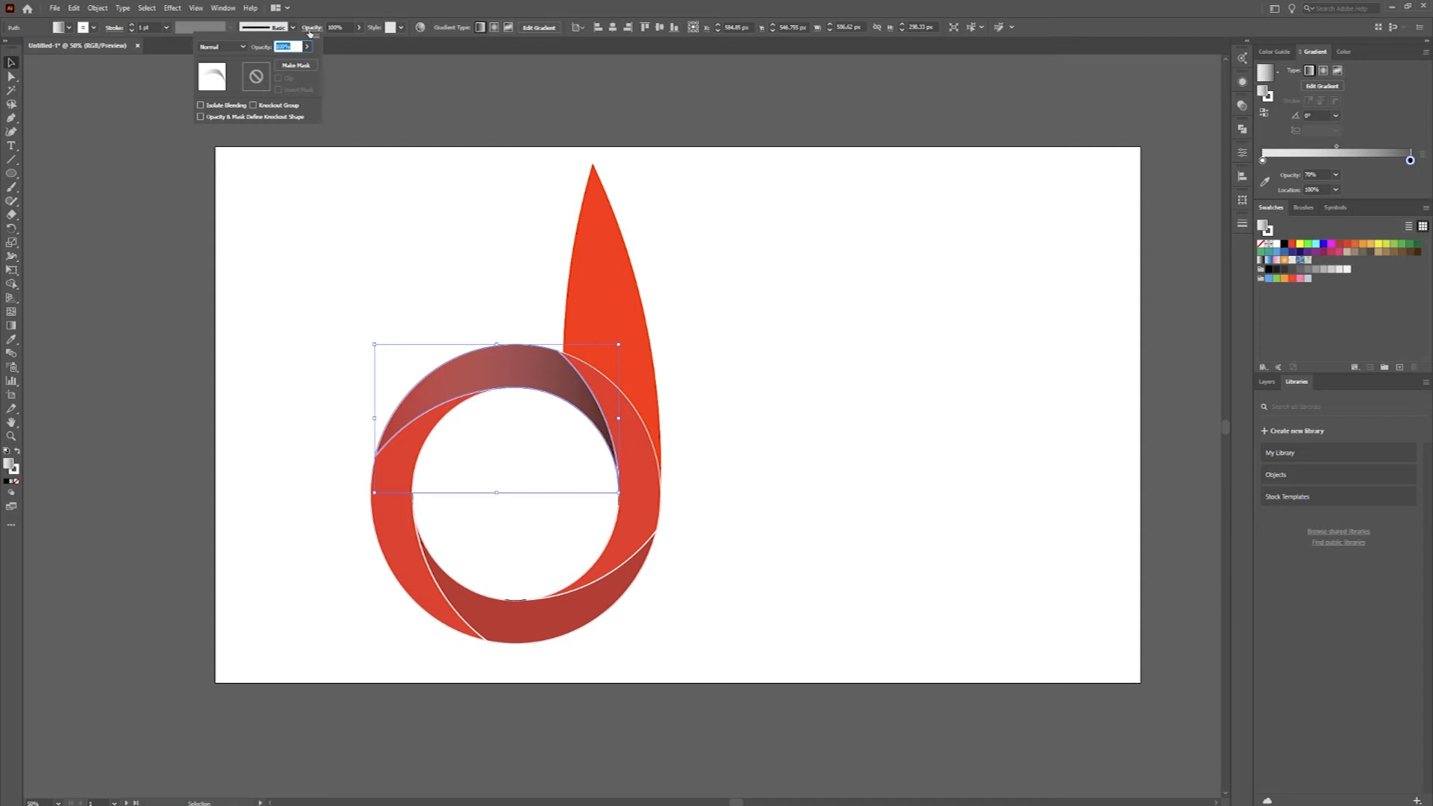
pyautogui.click(222, 47)
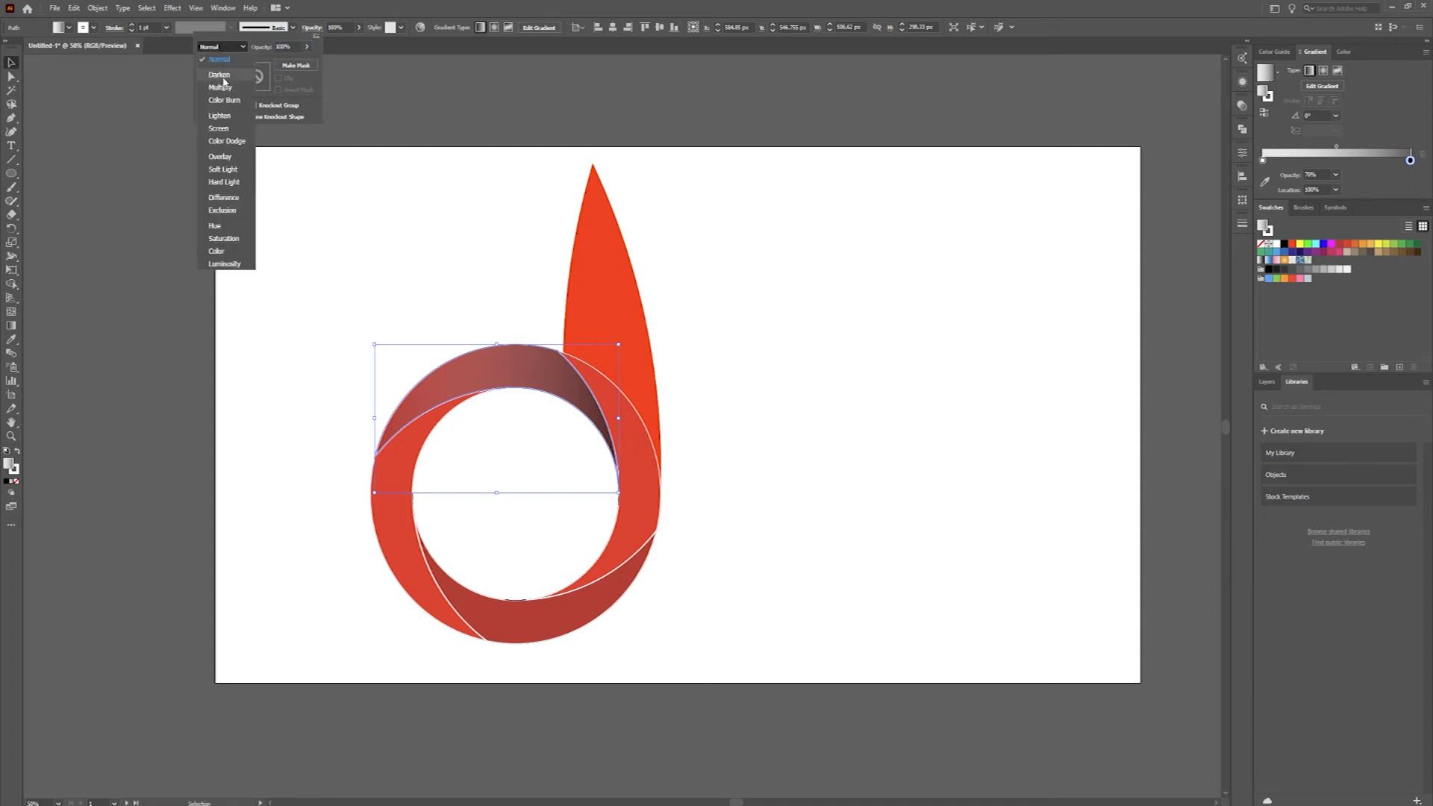
pyautogui.click(218, 74)
pyautogui.click(521, 403)
# - Duplicate the ring's left segment in place, directly in front of the original
pyautogui.click(399, 510)
pyautogui.press('a')
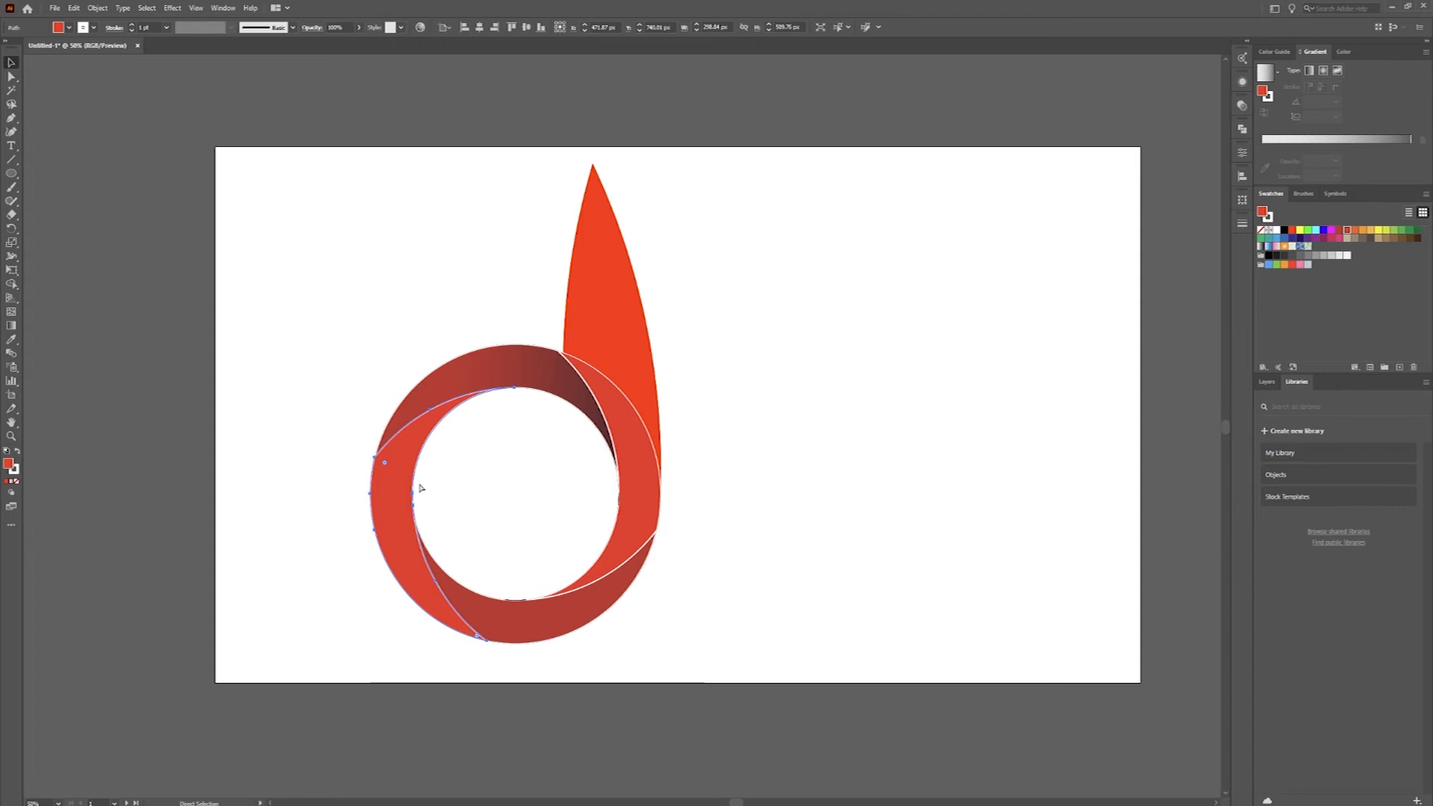
pyautogui.press('ctrl')
pyautogui.press('v')
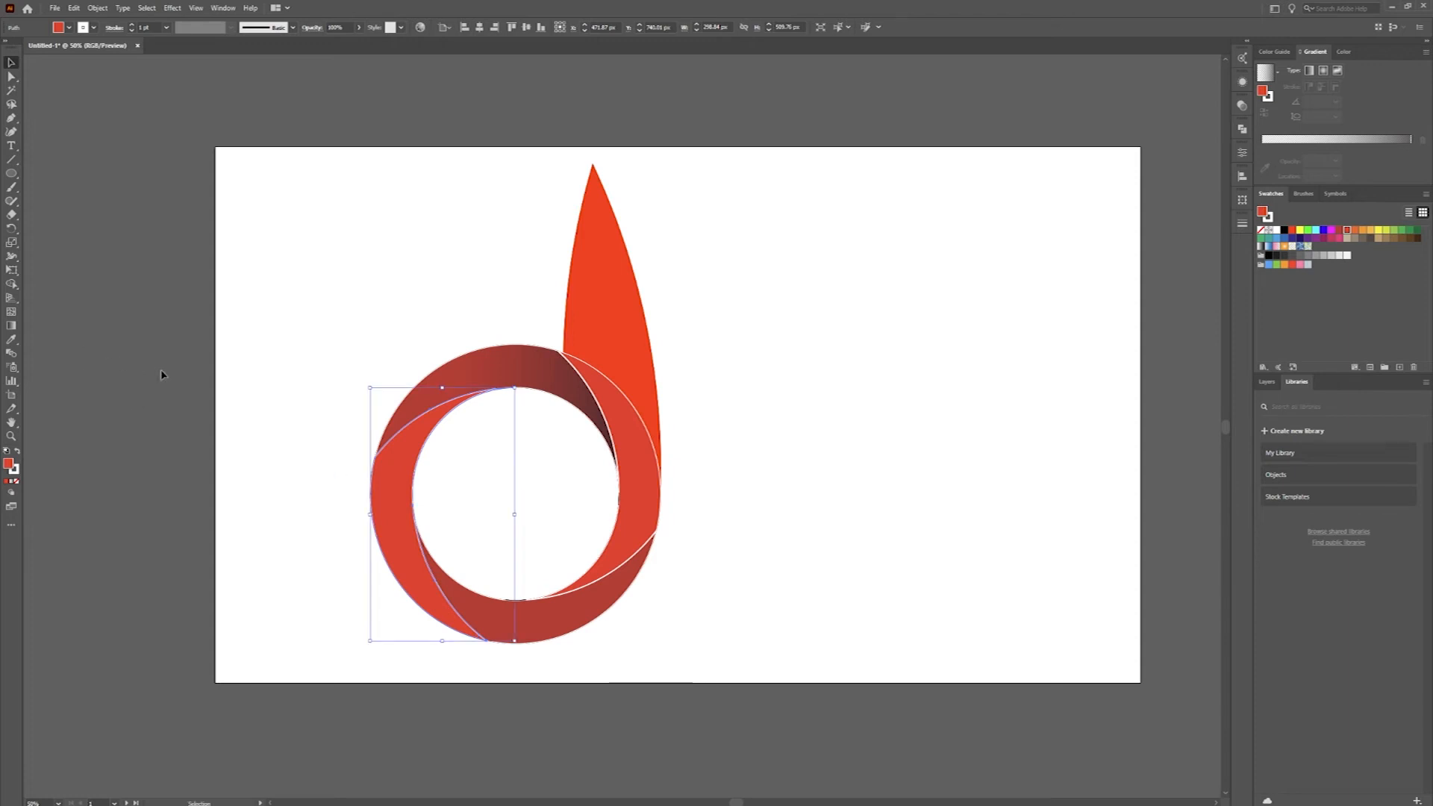
# - Copy the transparent black gradient from the top segment onto the left segment's copy with the Eyedropper
pyautogui.press('i')
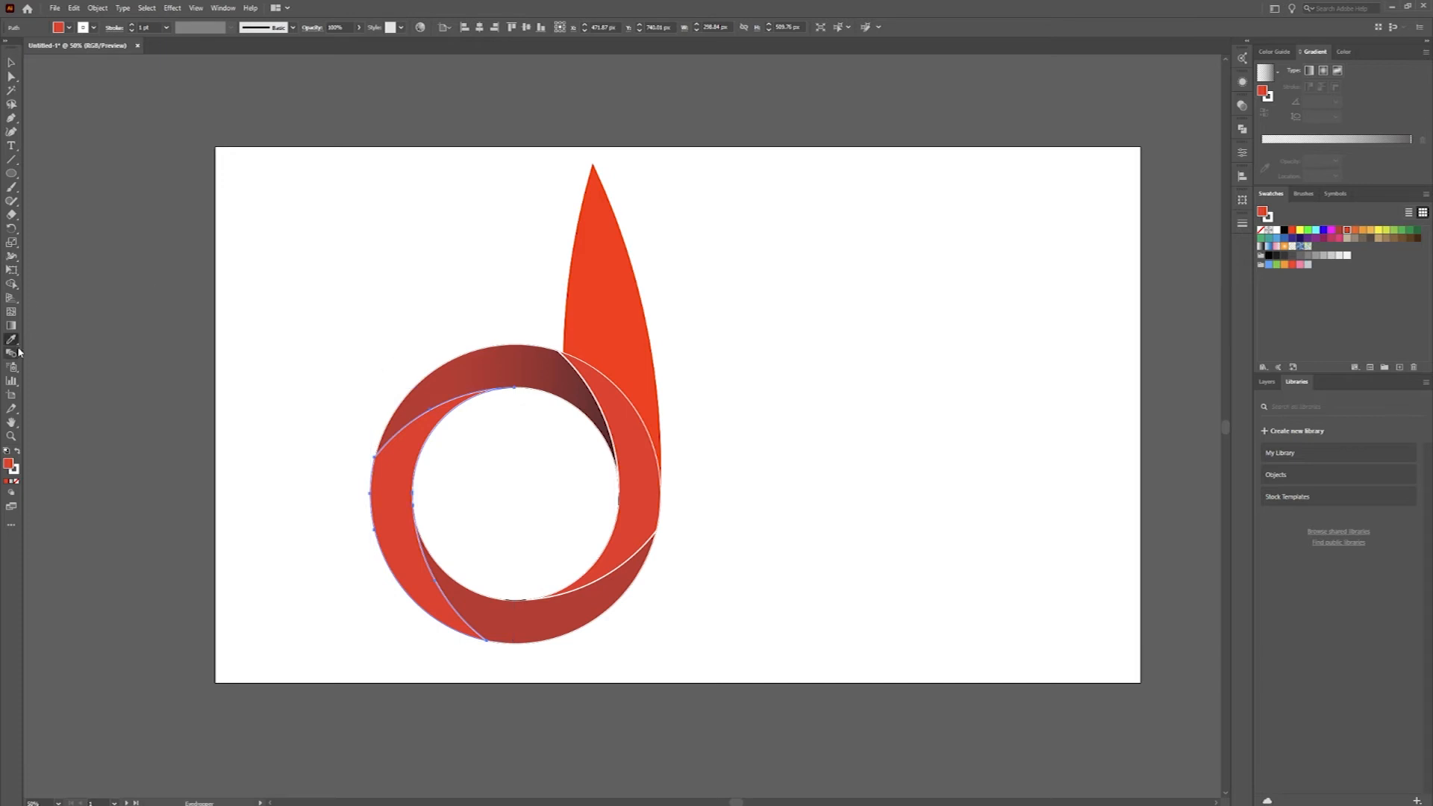
pyautogui.click(545, 362)
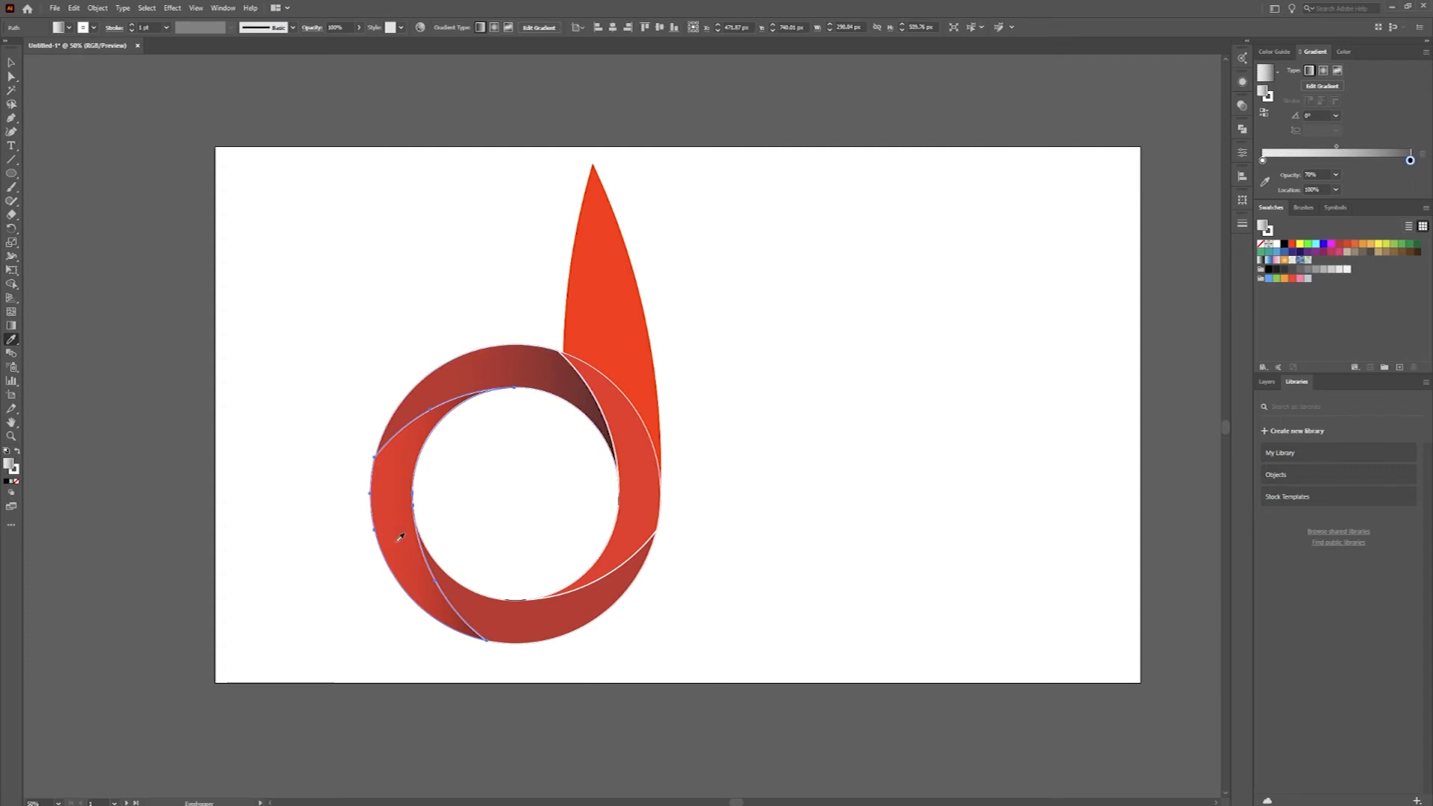
# - Redirect the gradient on the left segment's copy nearly vertically, at about 94°, with its black end at the top
pyautogui.click(11, 64)
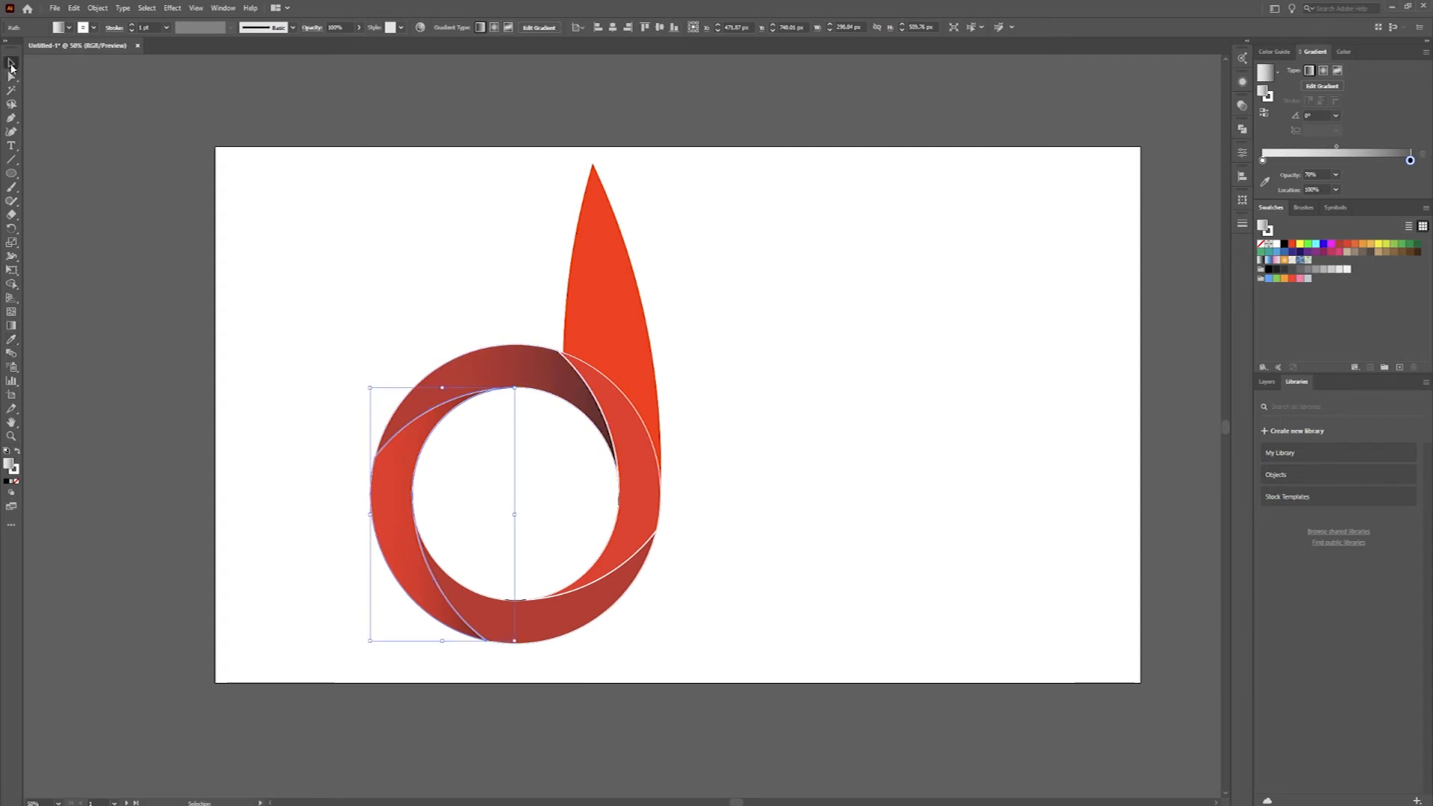
pyautogui.click(11, 326)
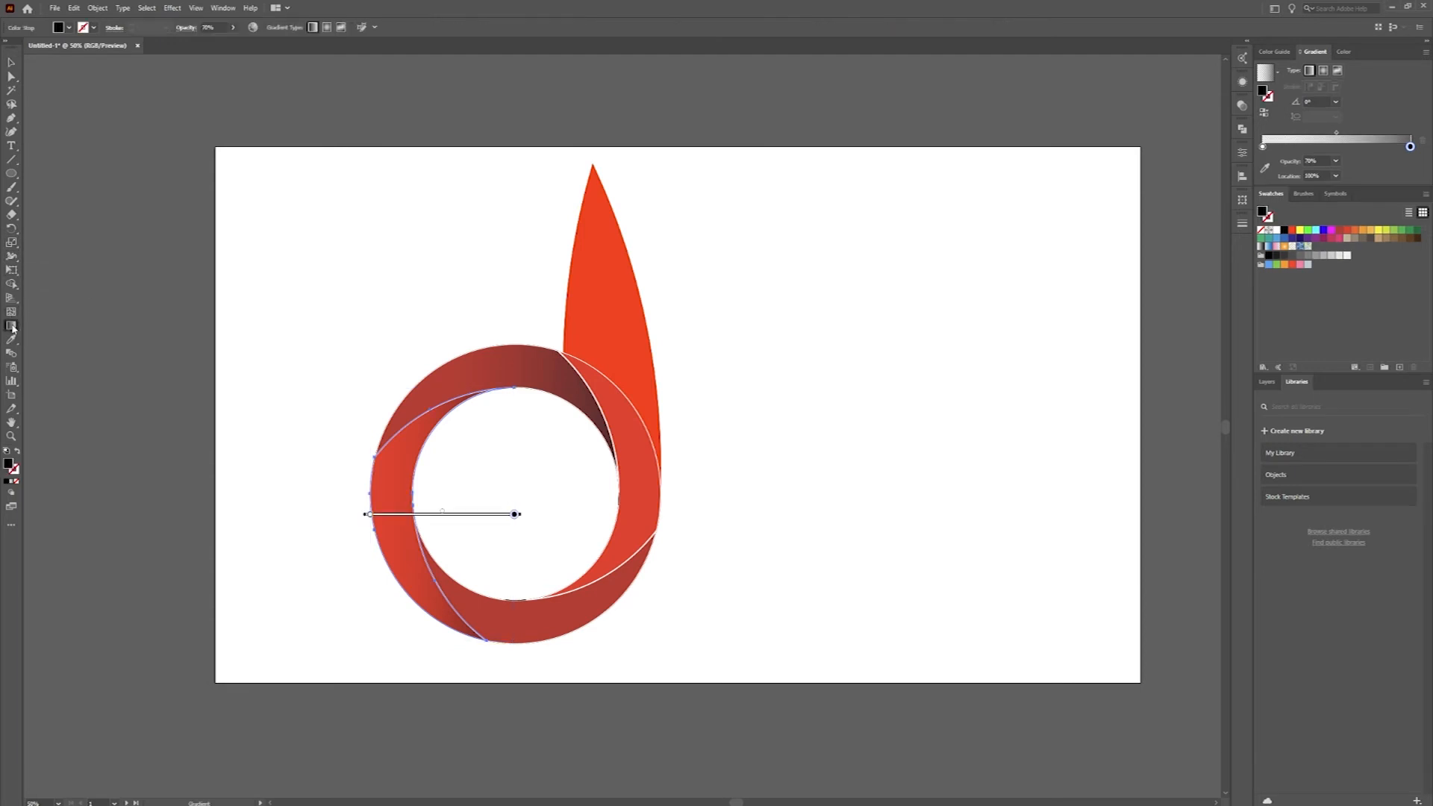
pyautogui.moveTo(432, 682)
pyautogui.mouseDown()
pyautogui.moveTo(416, 518)
pyautogui.moveTo(380, 486)
pyautogui.moveTo(425, 410)
pyautogui.moveTo(410, 378)
pyautogui.moveTo(438, 381)
pyautogui.mouseUp()
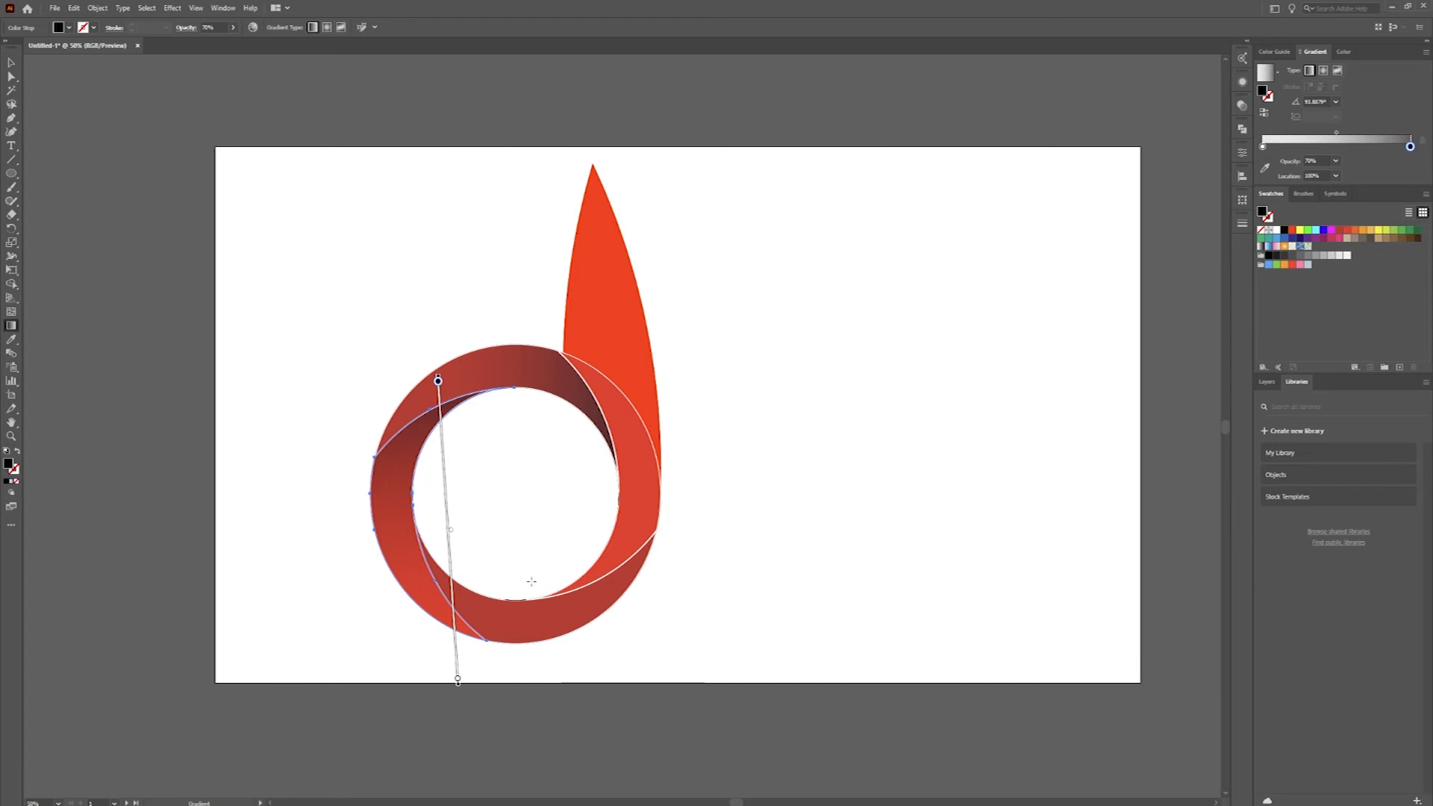
pyautogui.press('v')
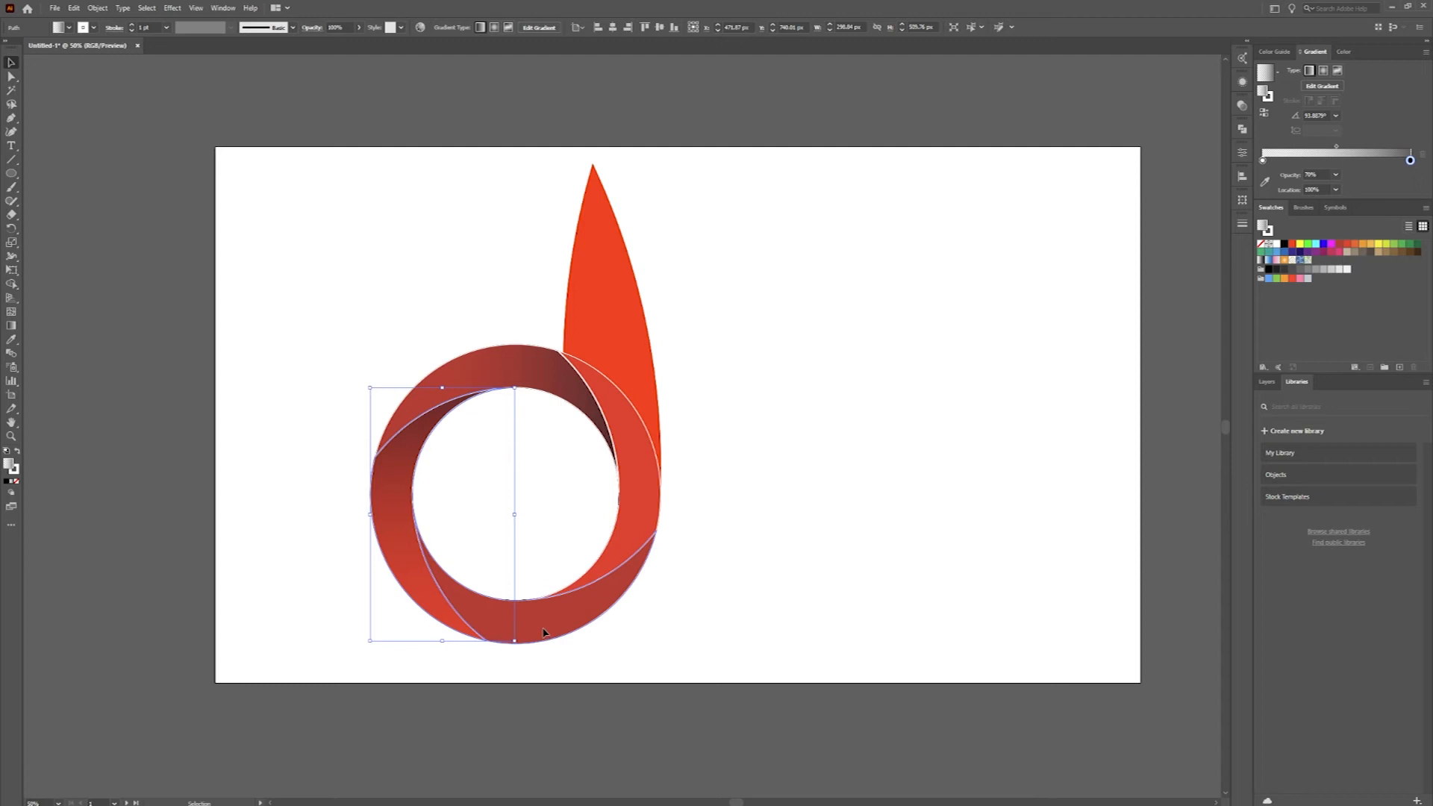
# - Duplicate the ring's bottom segment in front and give the copy the top segment's transparent gradient, reversed
pyautogui.click(554, 633)
pyautogui.press('a')
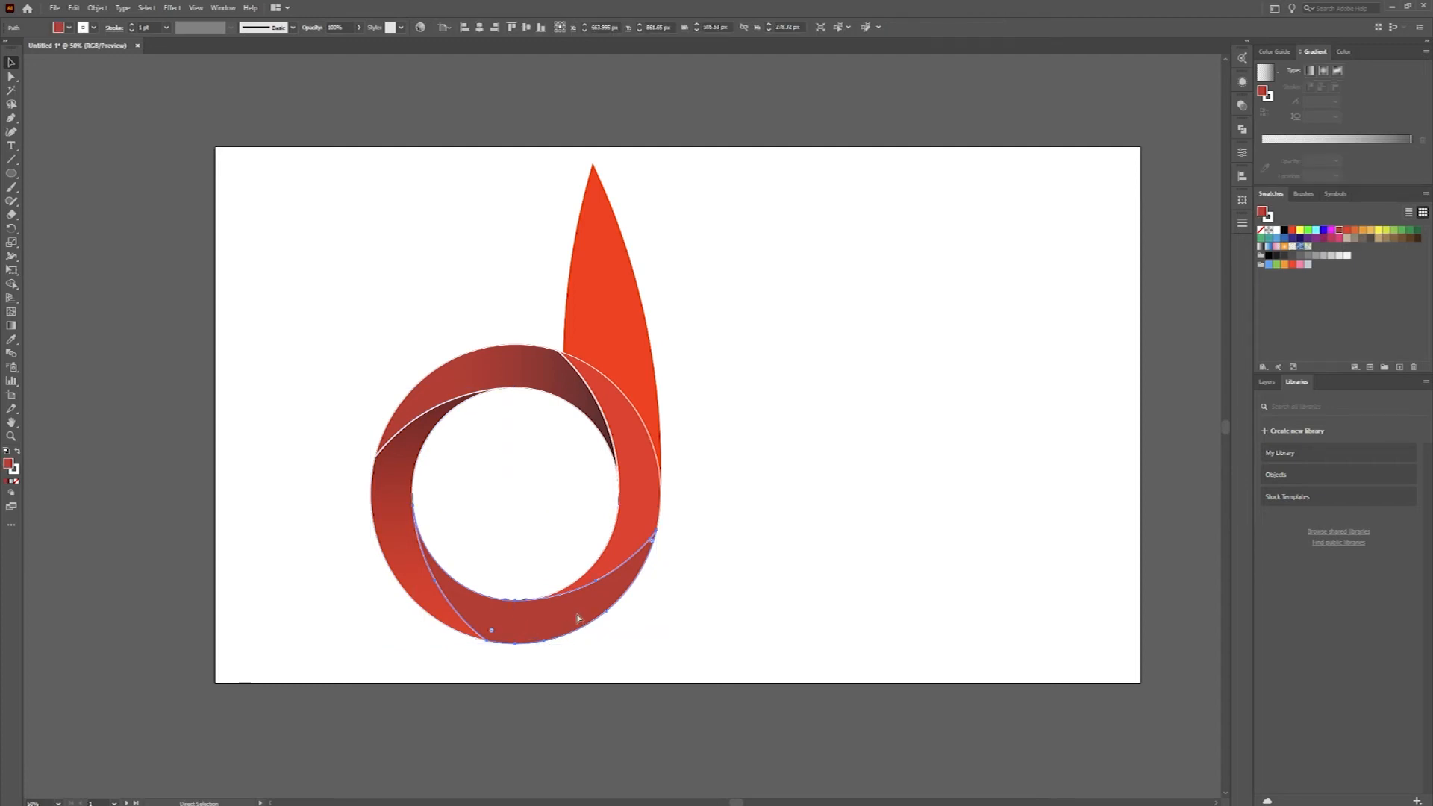
pyautogui.press('v')
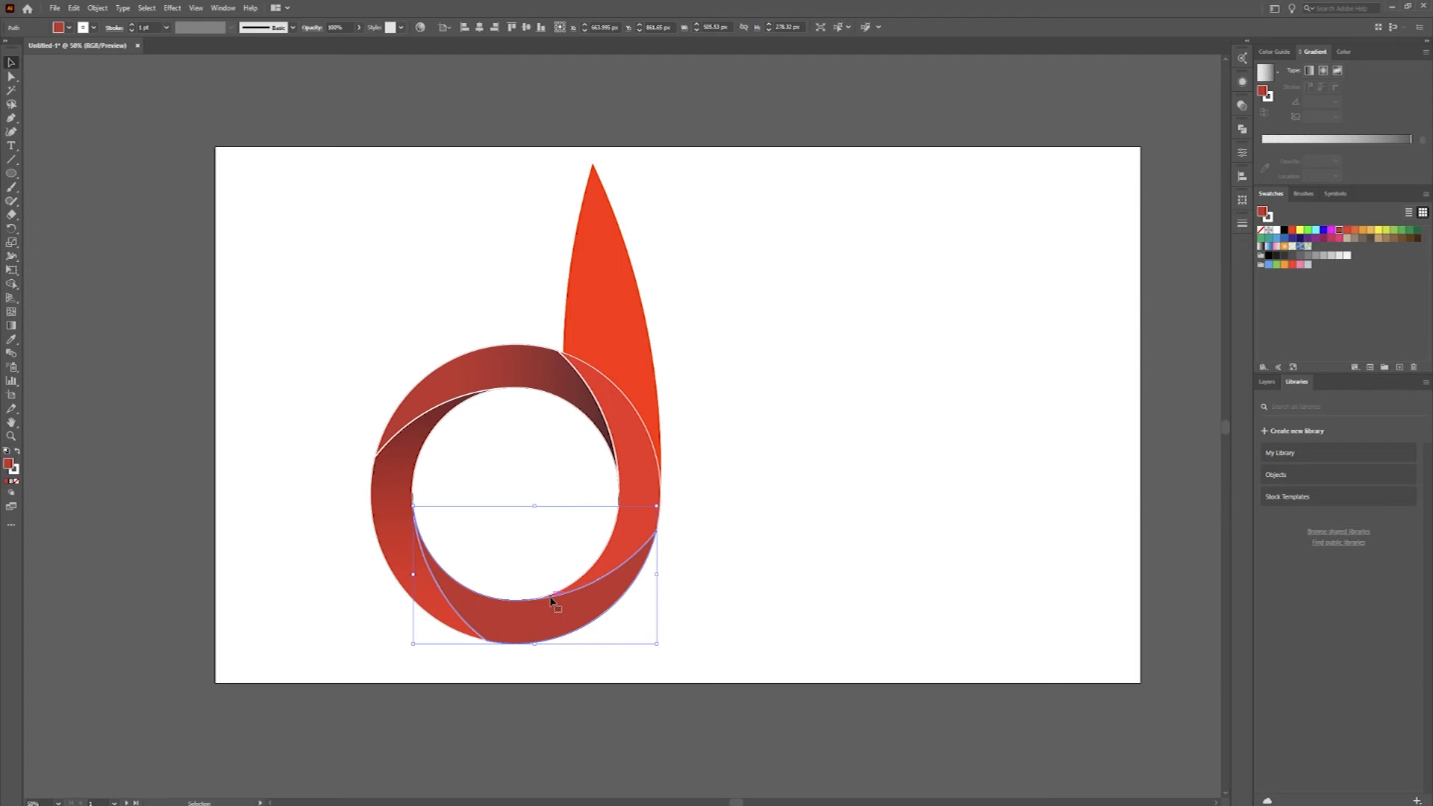
pyautogui.press('i')
pyautogui.click(543, 362)
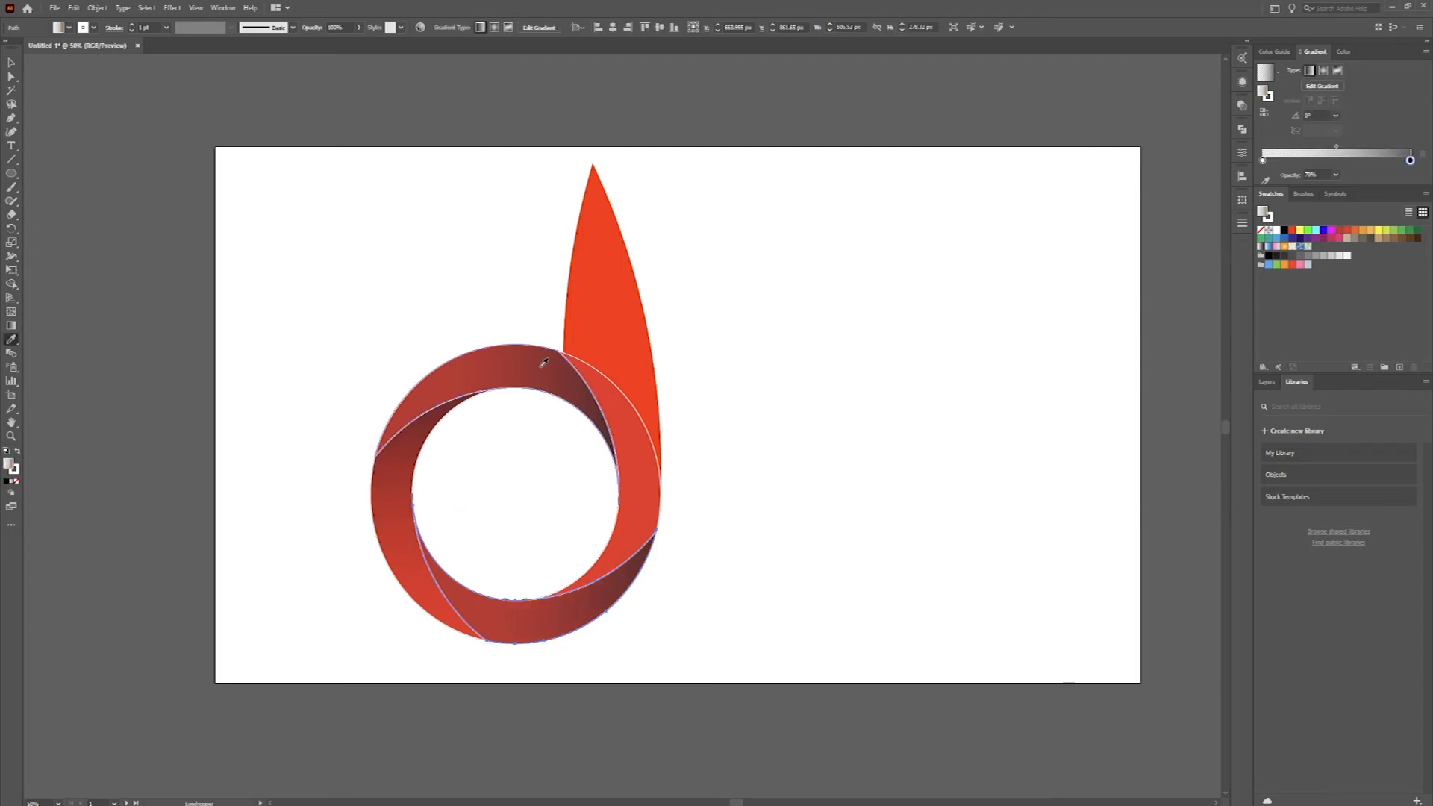
pyautogui.click(1264, 114)
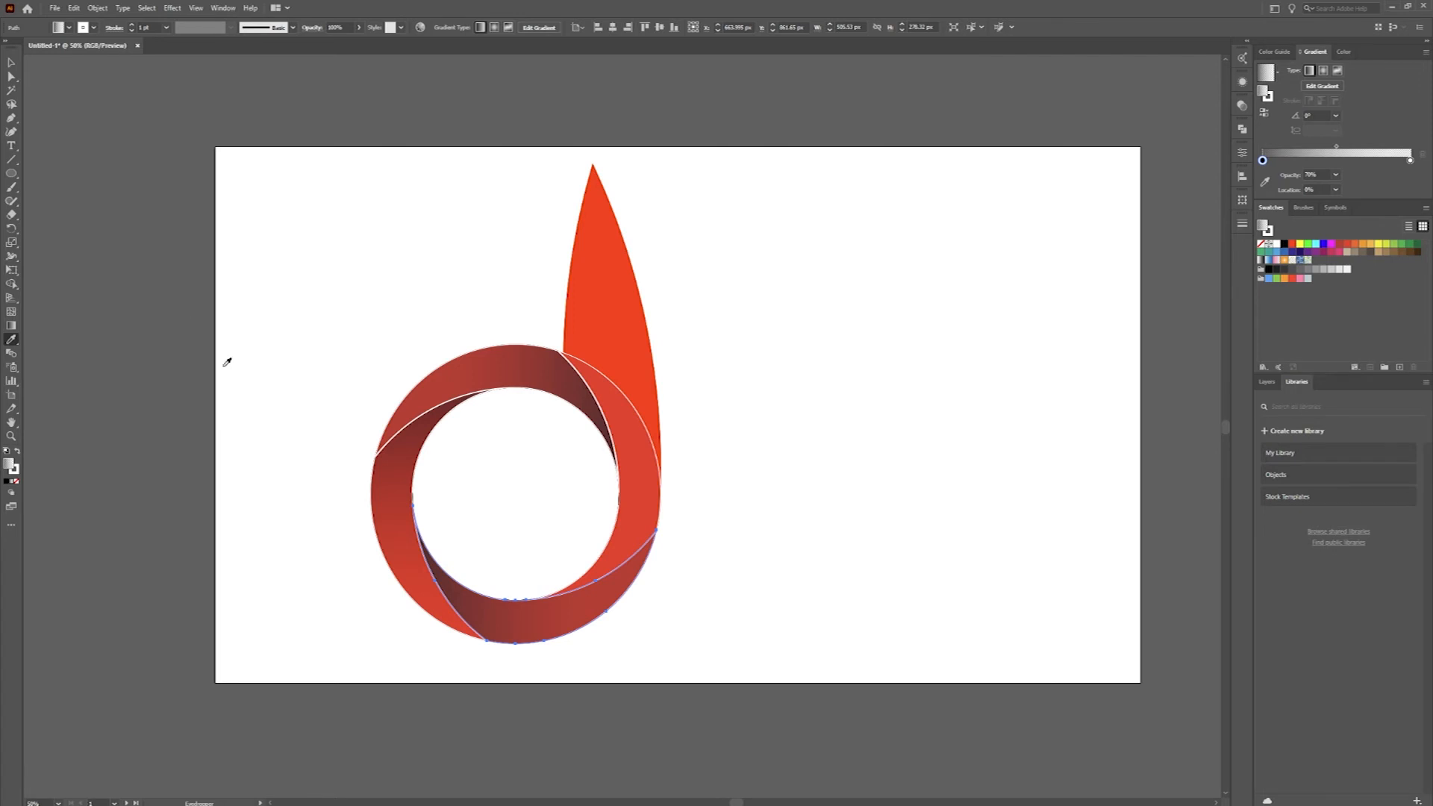
pyautogui.press('v')
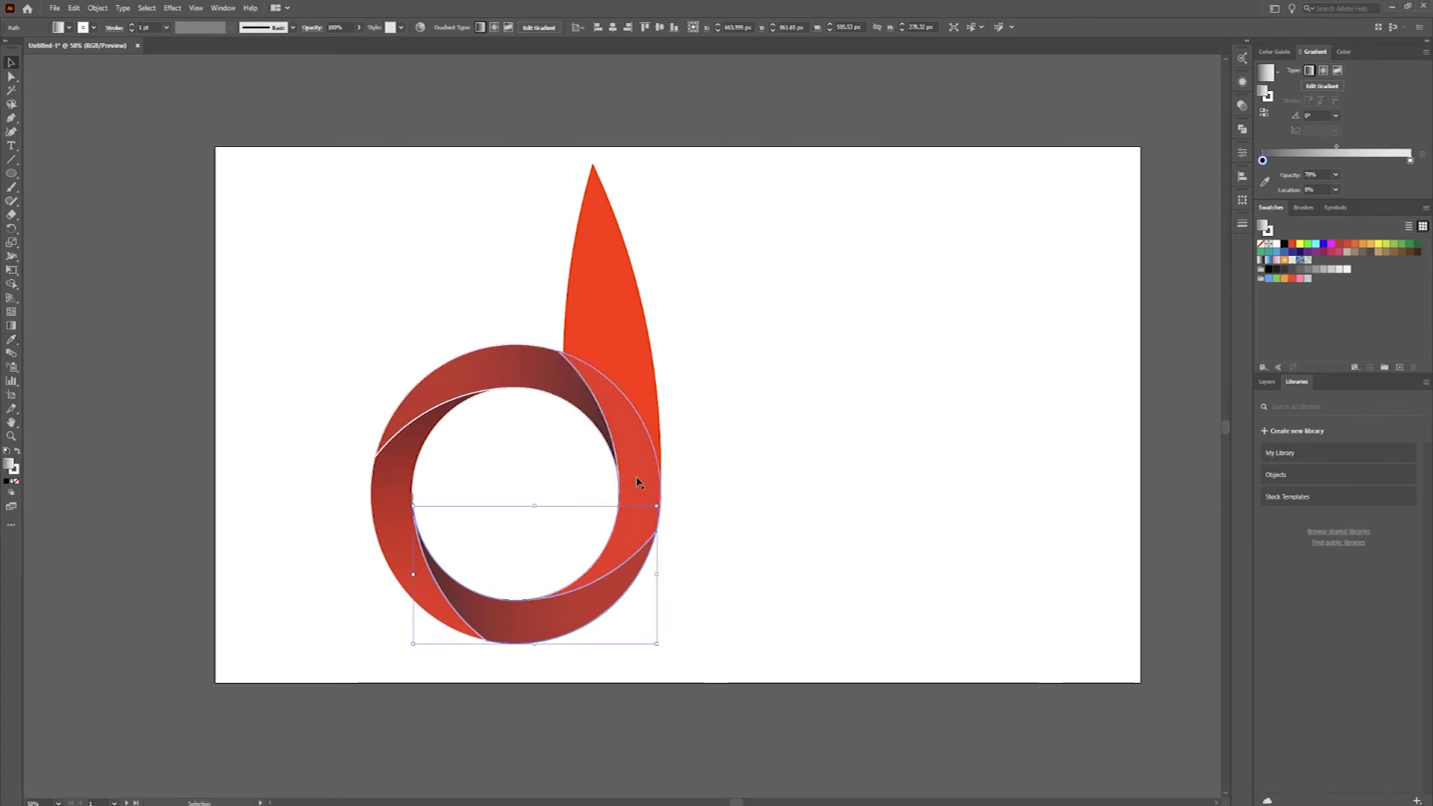
# - Duplicate the ring's right segment in front and copy the left segment's transparent gradient onto it with the Eyedropper
pyautogui.click(638, 482)
pyautogui.press('a')
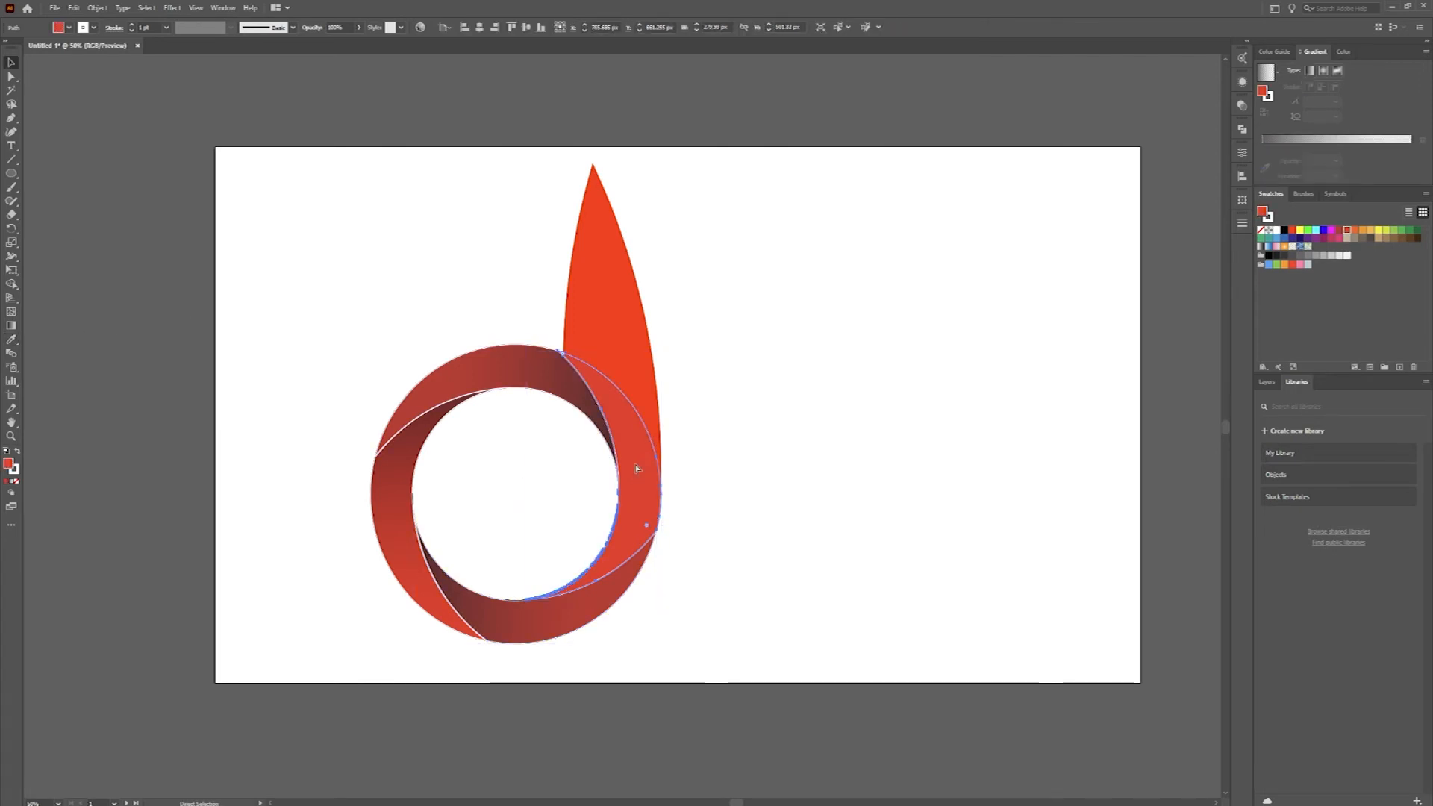
pyautogui.press('v')
pyautogui.press('i')
pyautogui.click(404, 486)
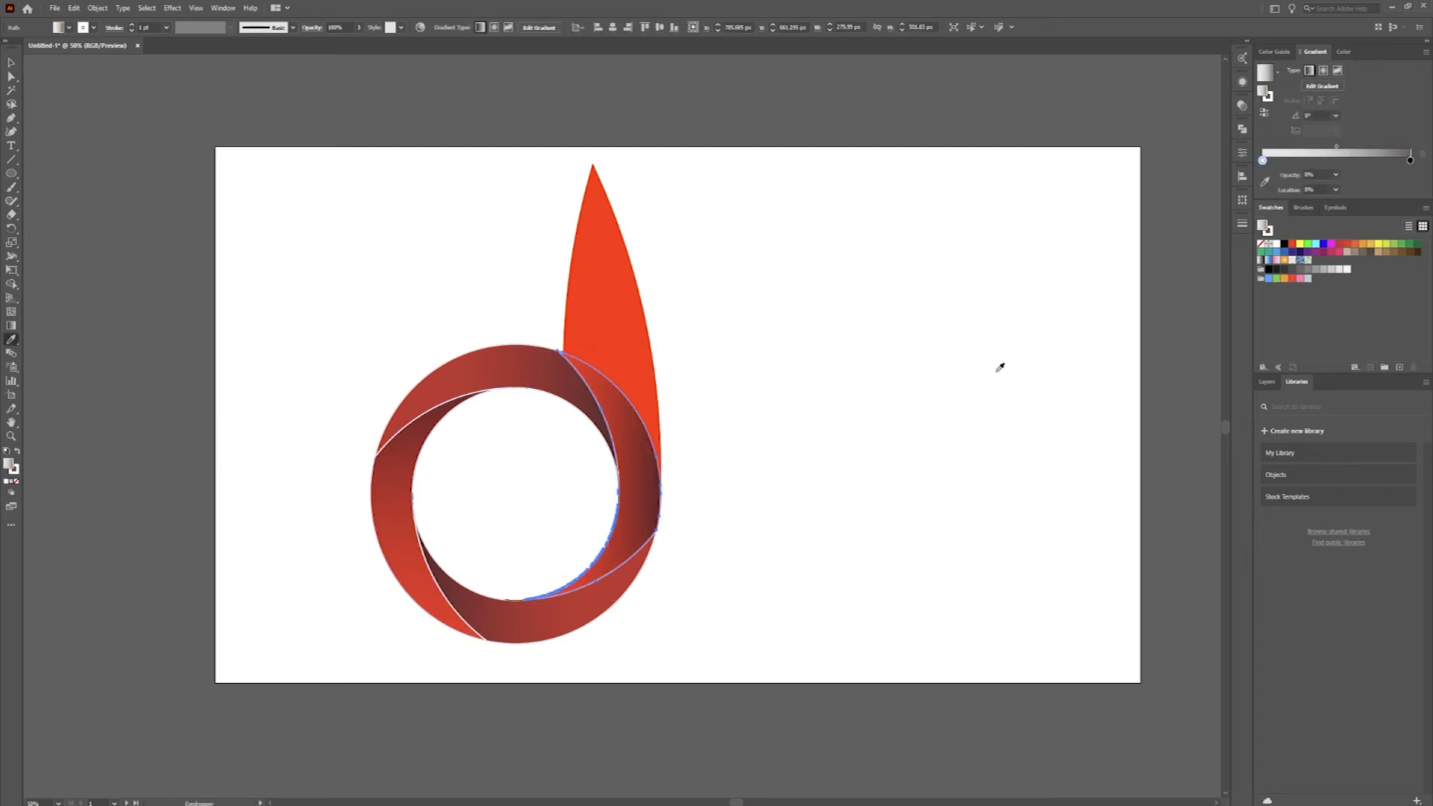
pyautogui.click(1264, 114)
pyautogui.click(1264, 114)
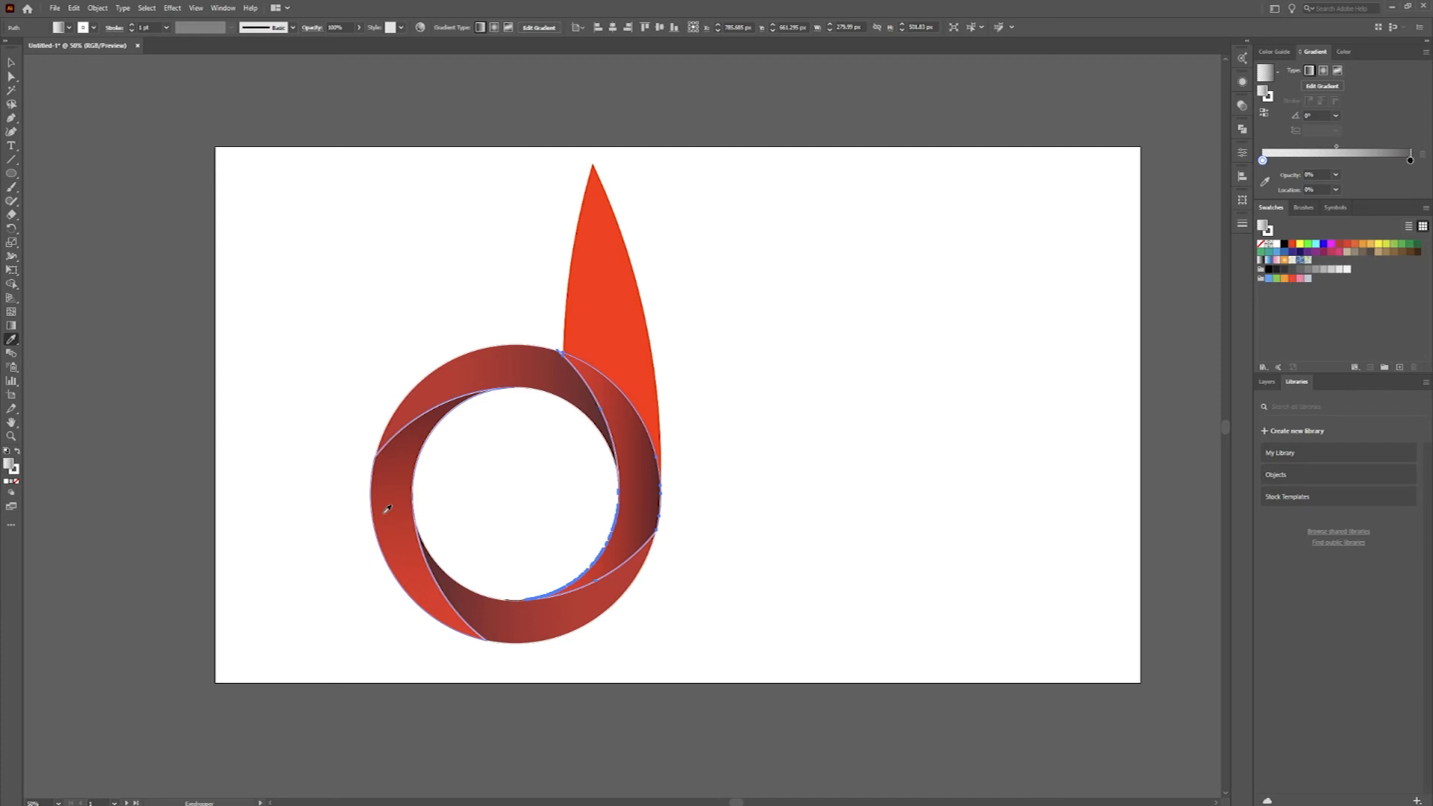
pyautogui.click(260, 443)
# - Redirect the right segment's gradient diagonally, at about -122°, so its black end shades the segment's lower tip
pyautogui.press('g')
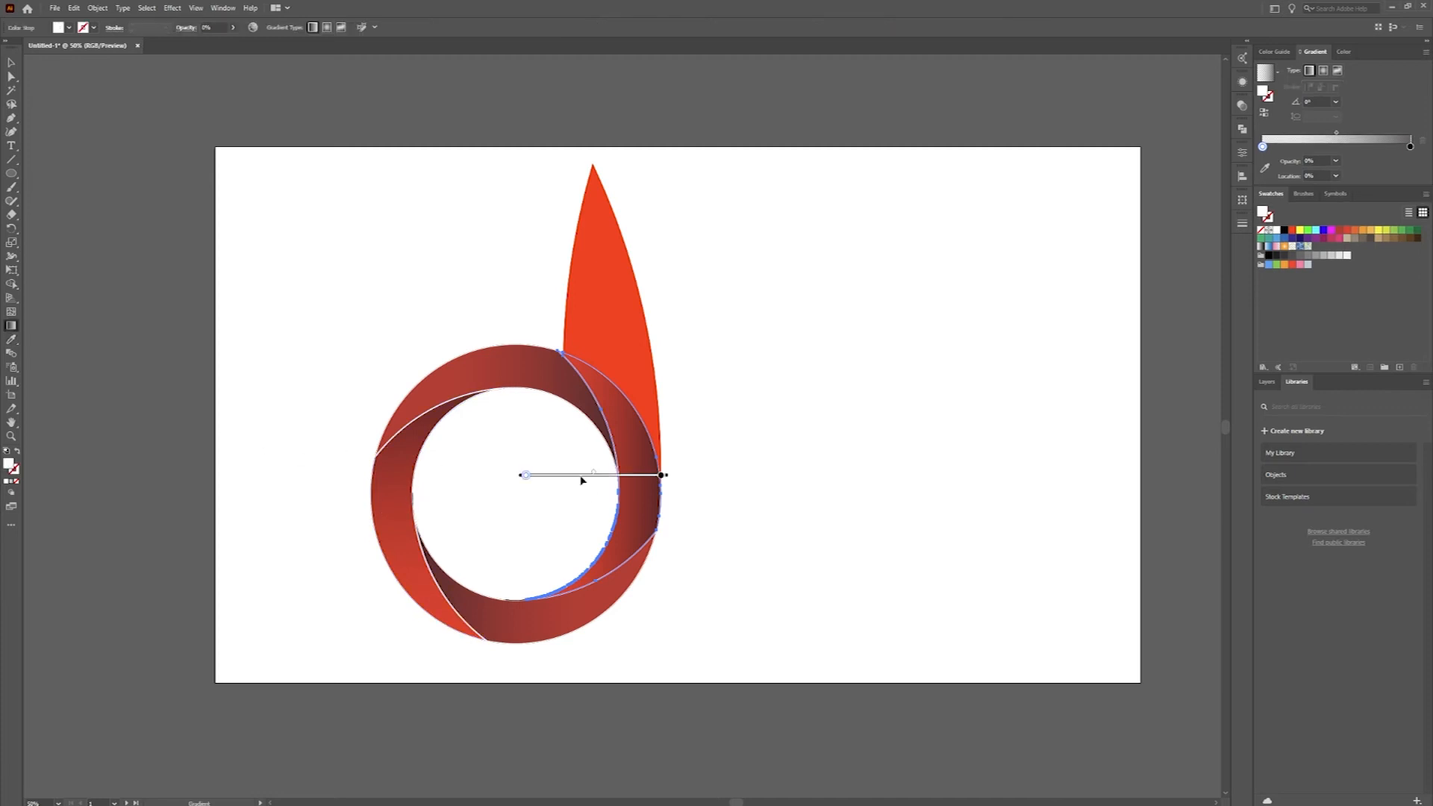
pyautogui.moveTo(631, 288)
pyautogui.mouseDown()
pyautogui.moveTo(550, 594)
pyautogui.moveTo(564, 640)
pyautogui.moveTo(608, 609)
pyautogui.moveTo(580, 617)
pyautogui.moveTo(739, 322)
pyautogui.moveTo(740, 352)
pyautogui.mouseUp()
pyautogui.moveTo(570, 645); pyautogui.dragTo(505, 608)
pyautogui.moveTo(665, 448); pyautogui.dragTo(601, 565)
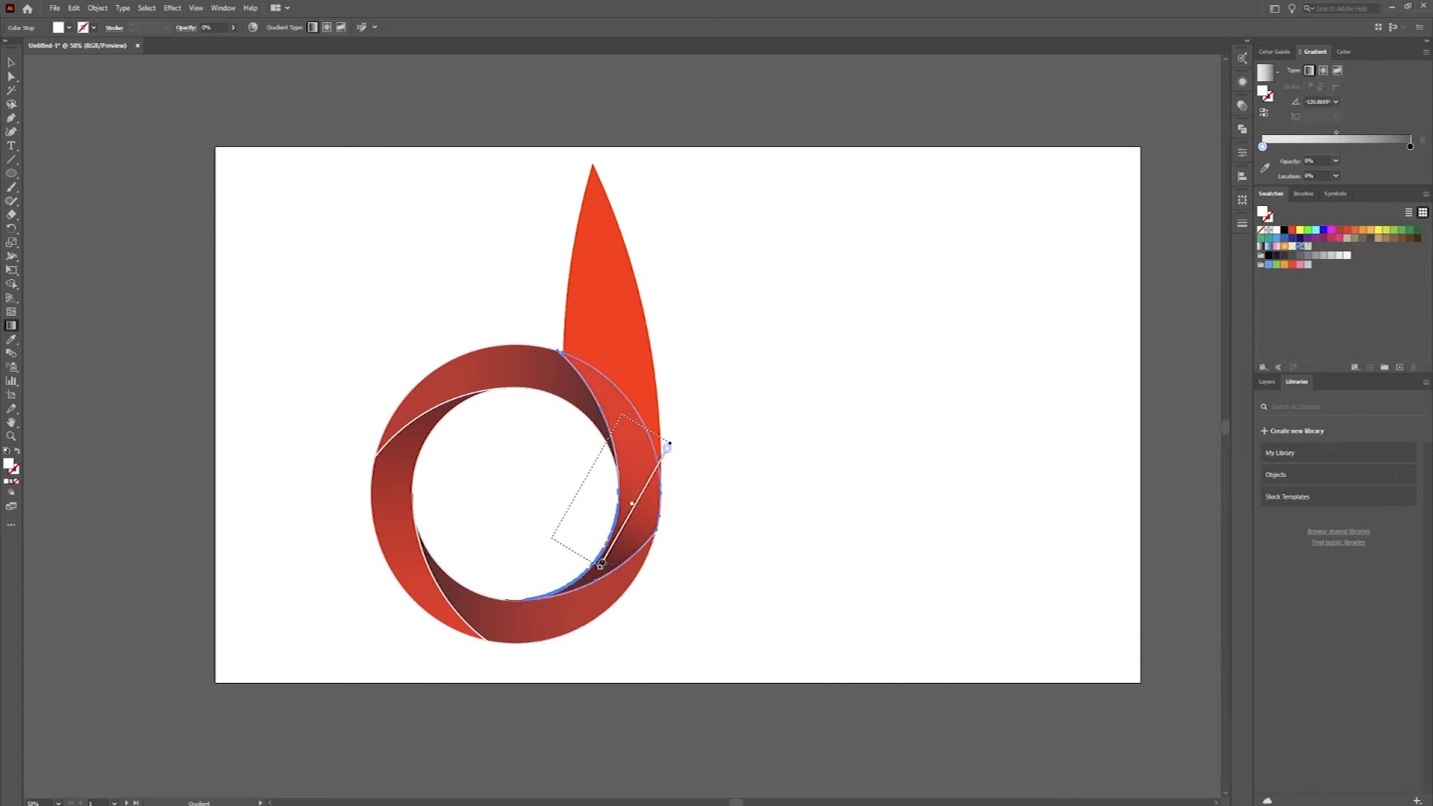
pyautogui.moveTo(621, 418); pyautogui.dragTo(550, 534)
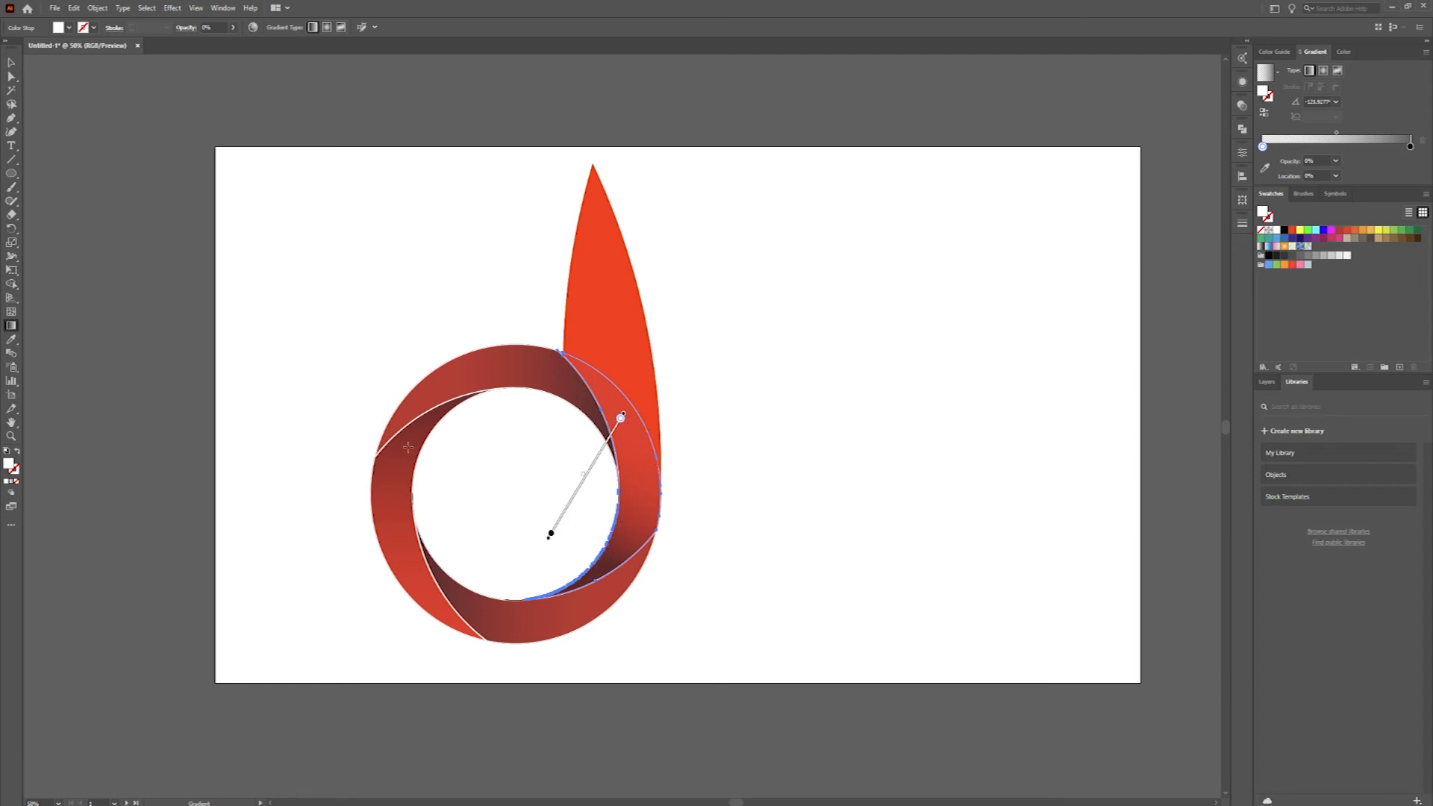
pyautogui.press('v')
# - Redirect the bottom segment's gradient diagonally with the black end towards its upper-left tip, and deselect the artwork
pyautogui.click(544, 636)
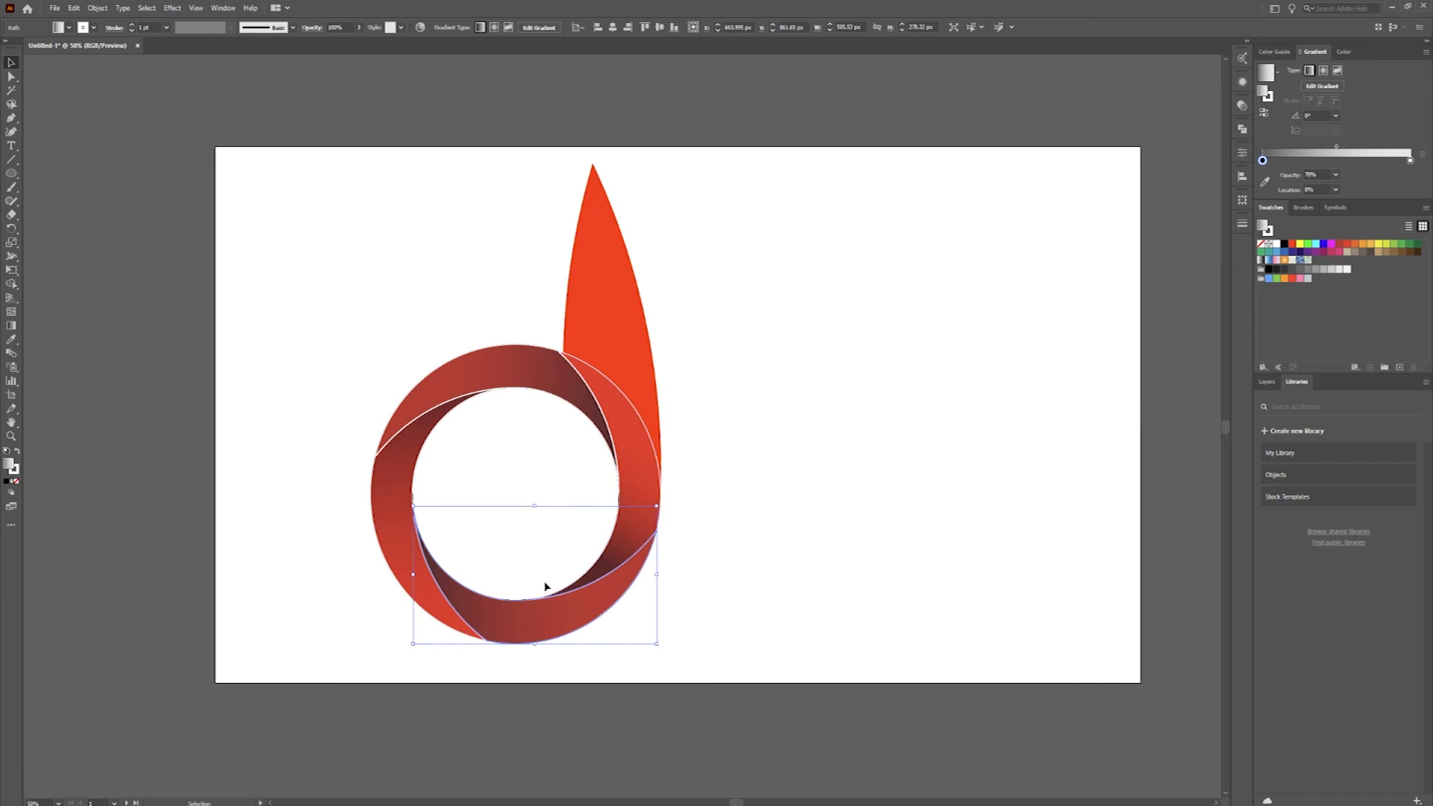
pyautogui.press('g')
pyautogui.moveTo(426, 582)
pyautogui.mouseDown()
pyautogui.moveTo(534, 643)
pyautogui.moveTo(567, 592)
pyautogui.moveTo(494, 618)
pyautogui.moveTo(521, 646)
pyautogui.mouseUp()
pyautogui.moveTo(438, 480); pyautogui.dragTo(563, 579)
pyautogui.moveTo(416, 554)
pyautogui.mouseDown()
pyautogui.moveTo(496, 627)
pyautogui.moveTo(551, 649)
pyautogui.moveTo(522, 643)
pyautogui.moveTo(527, 655)
pyautogui.mouseUp()
pyautogui.moveTo(472, 495); pyautogui.dragTo(589, 601)
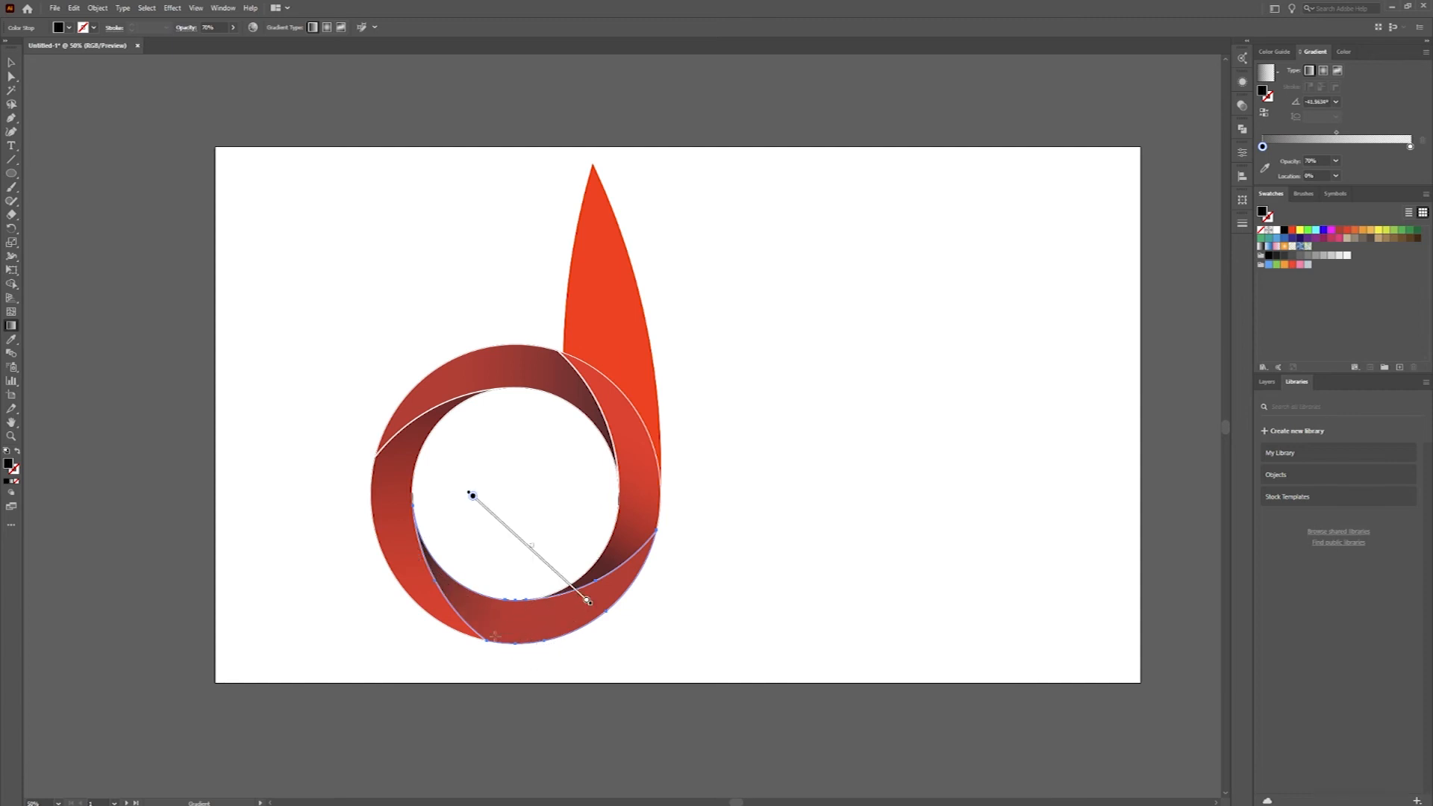
pyautogui.moveTo(426, 550)
pyautogui.mouseDown()
pyautogui.moveTo(509, 621)
pyautogui.moveTo(529, 662)
pyautogui.mouseUp()
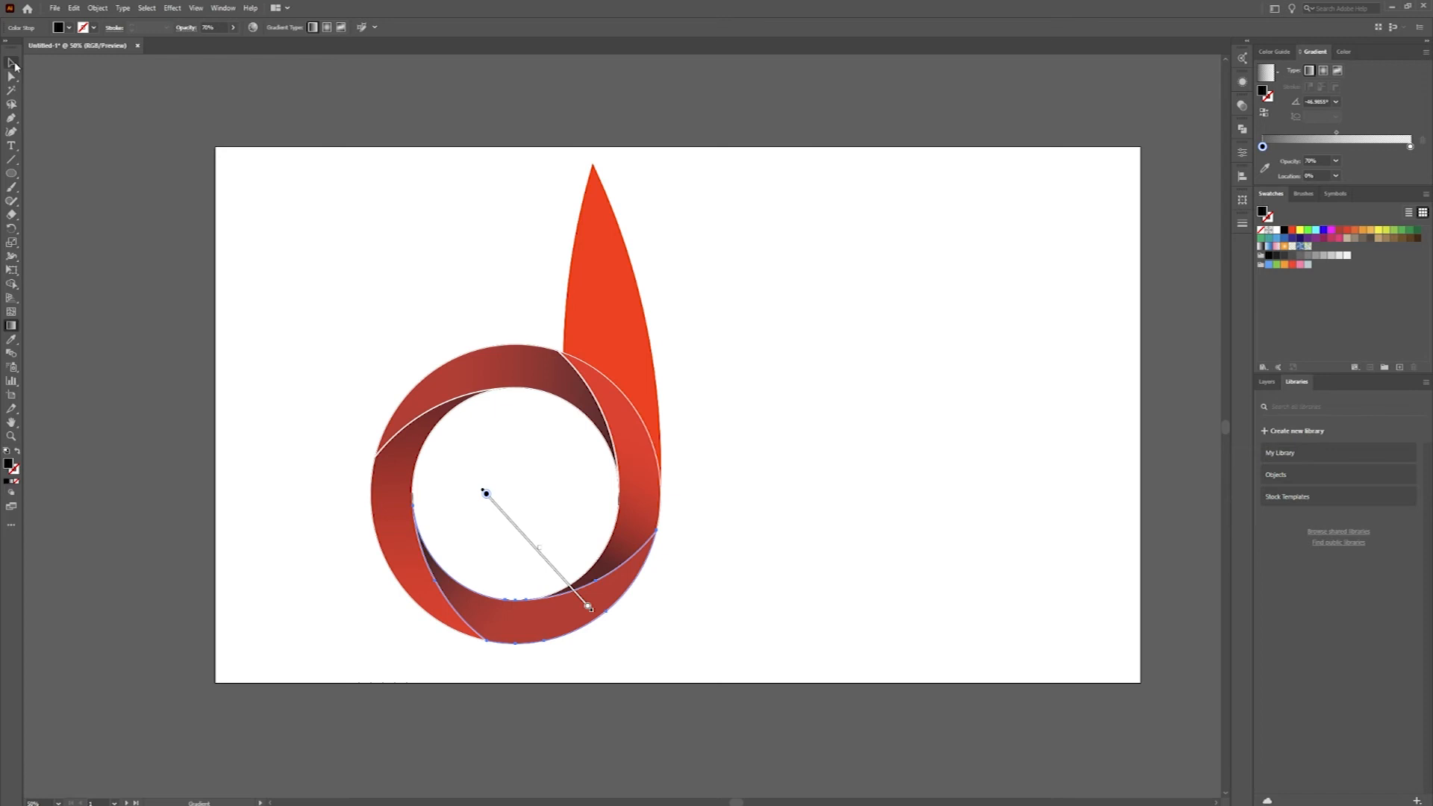
pyautogui.click(11, 62)
pyautogui.click(304, 326)
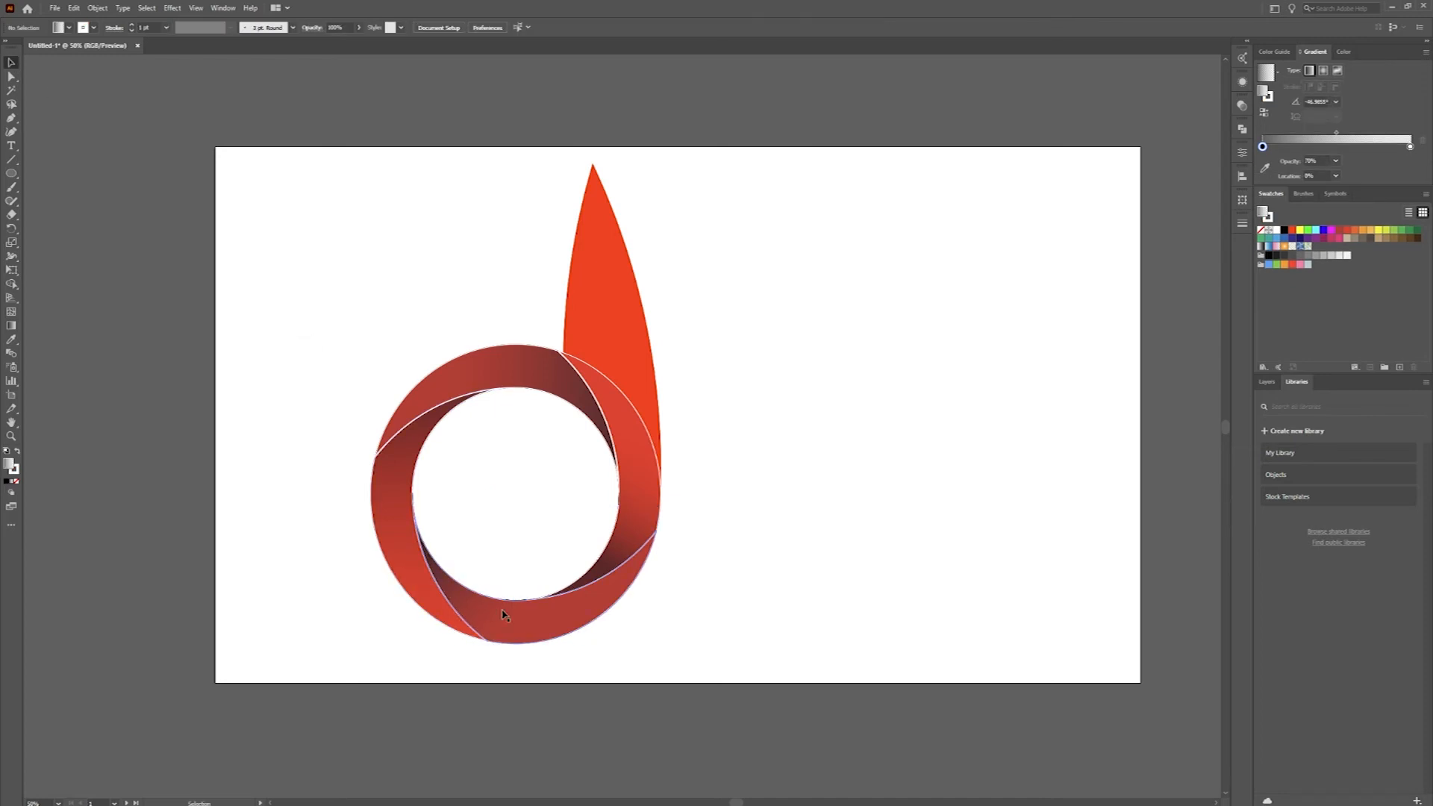
# - Select all the shapes and clean up the thin sliver at the bottom of the ring's inner edge with Shape Builder
pyautogui.scroll(5, 487, 606)
pyautogui.scroll(-5, 575, 485)
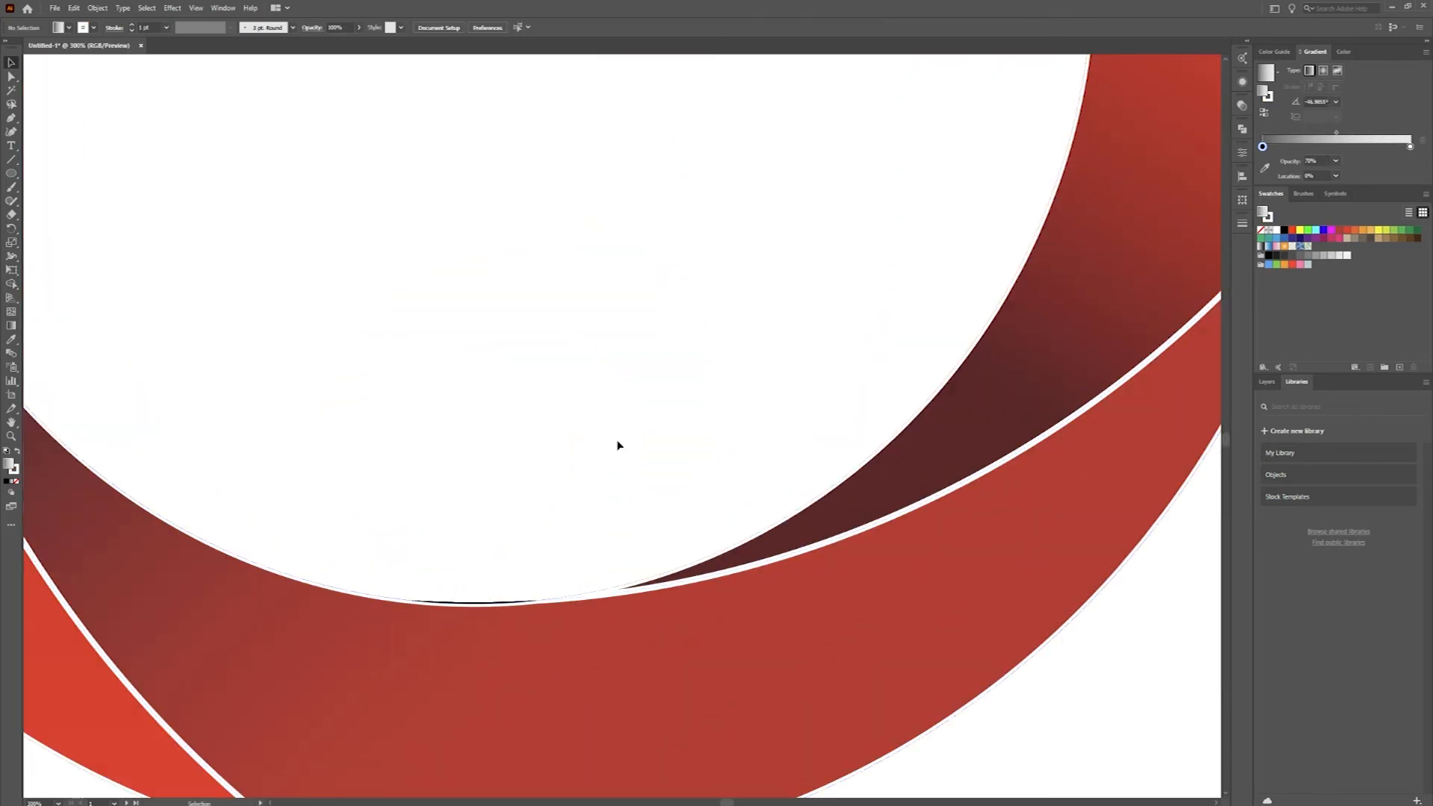
pyautogui.scroll(3, 761, 282)
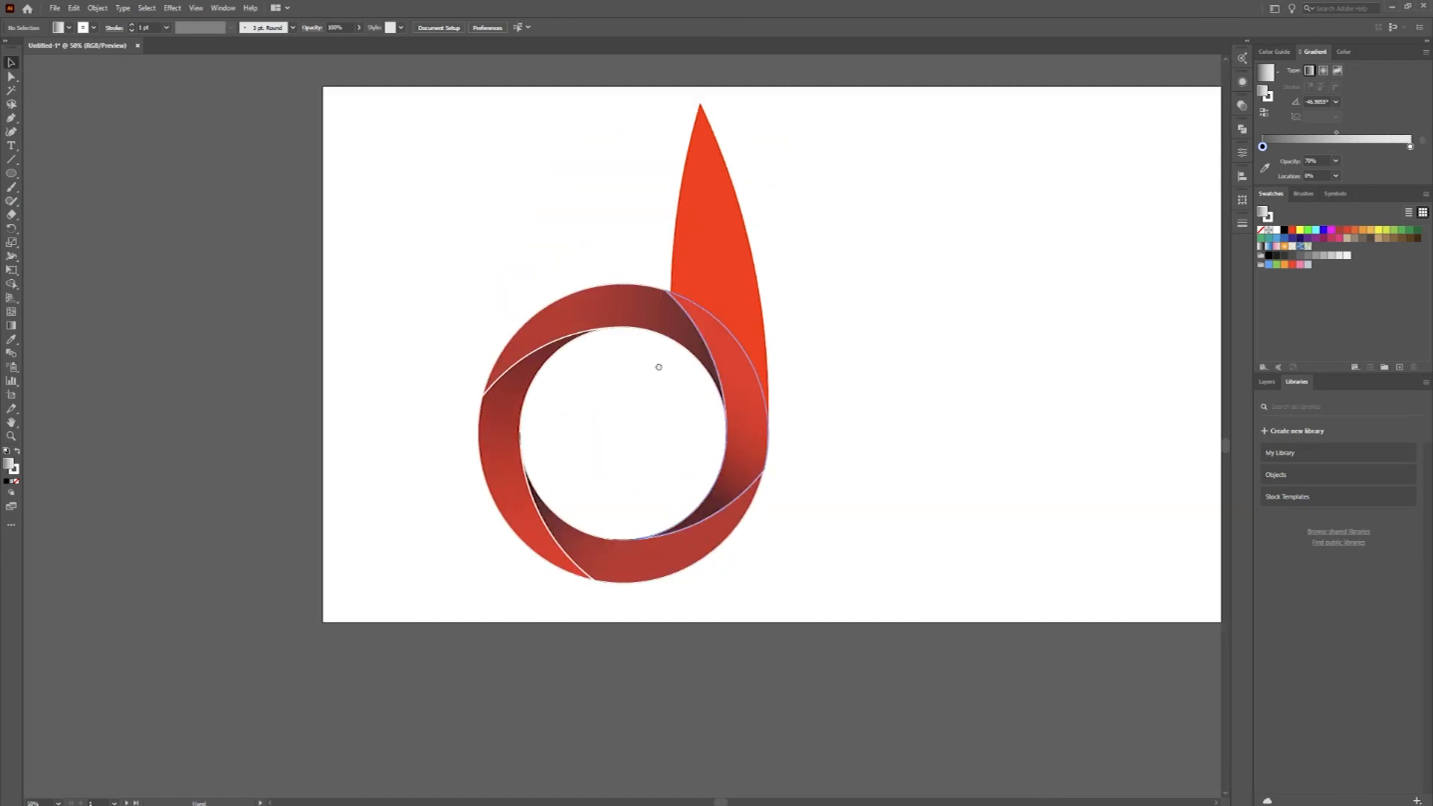
pyautogui.hotkey('ctrl', 'a')
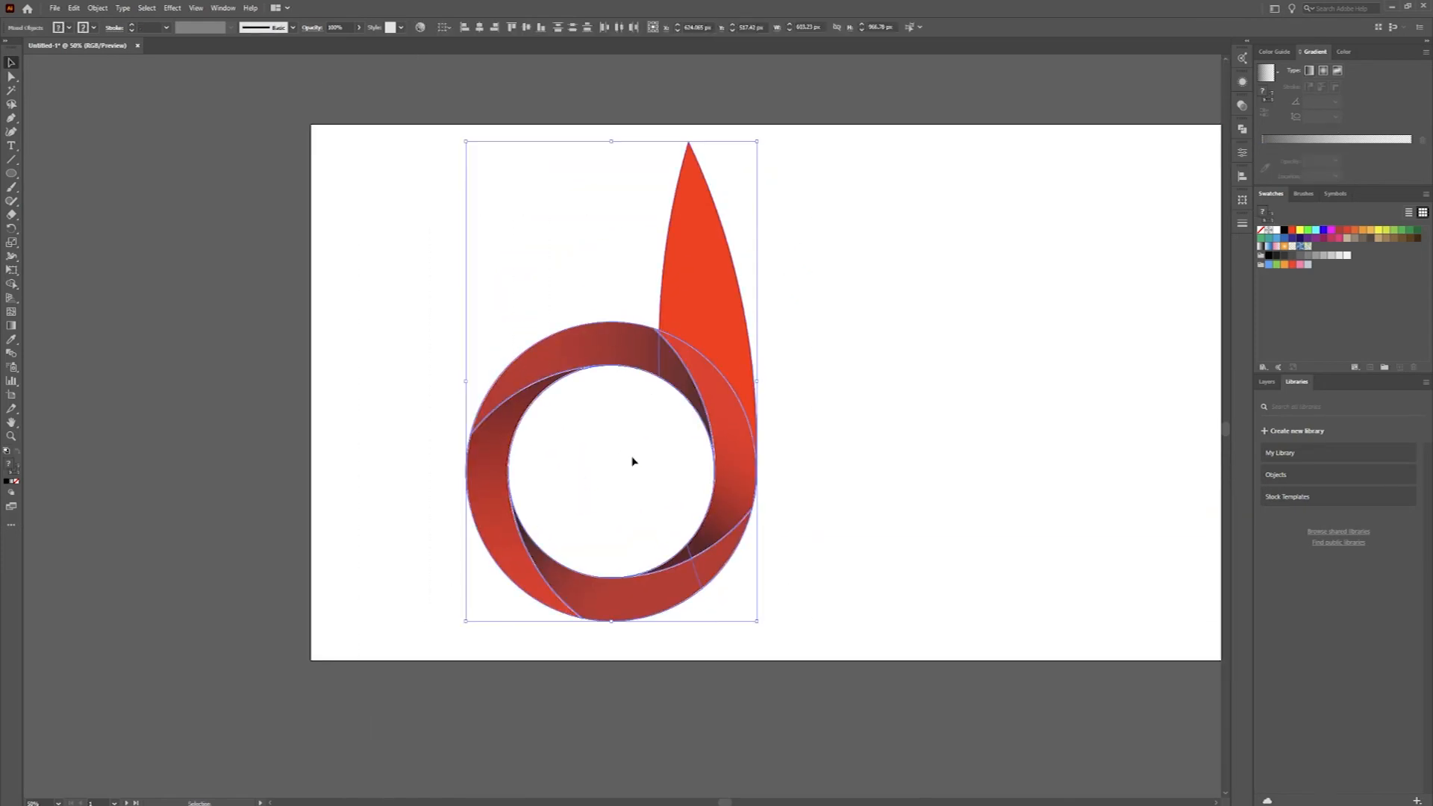
pyautogui.scroll(5, 520, 475)
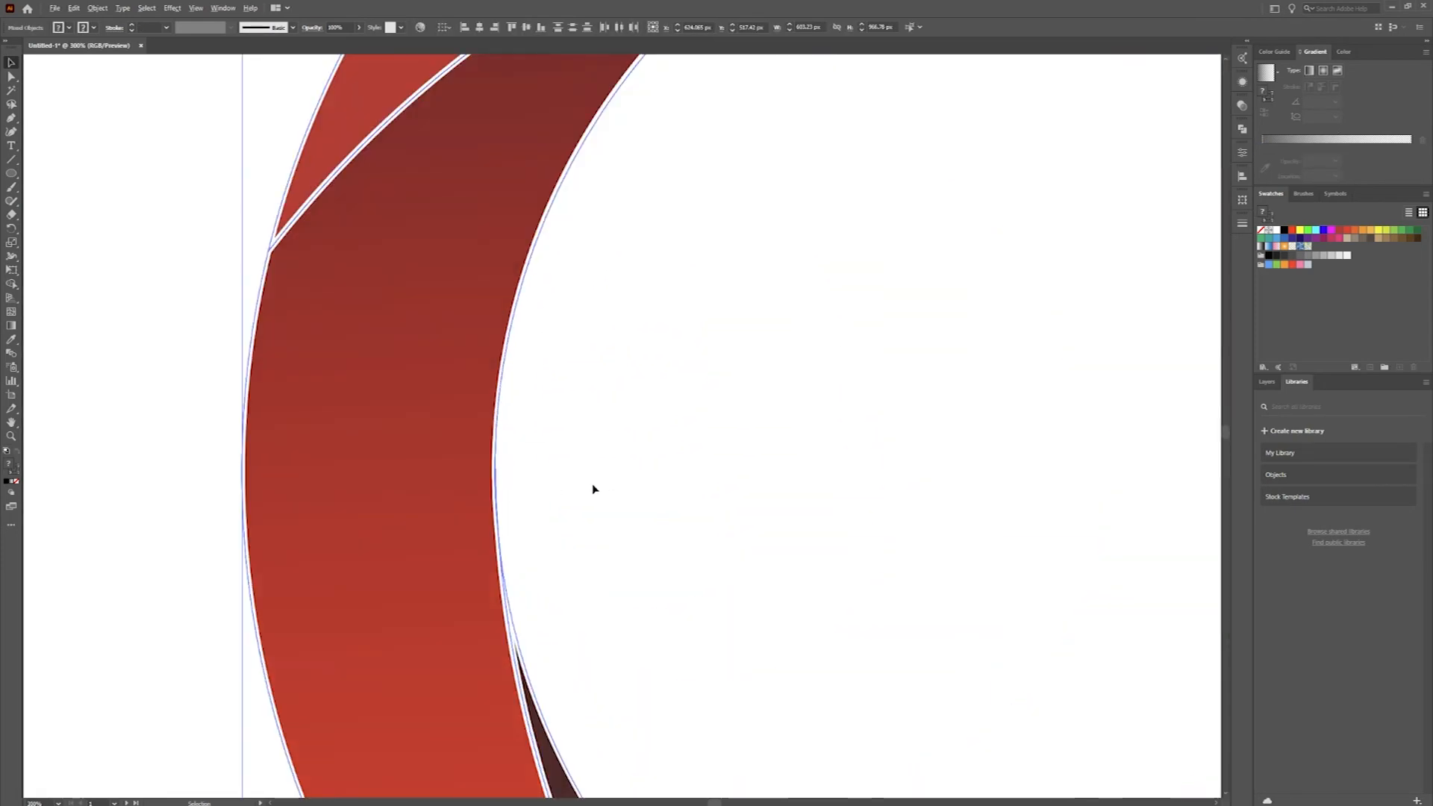
pyautogui.moveTo(614, 534); pyautogui.dragTo(512, 376)
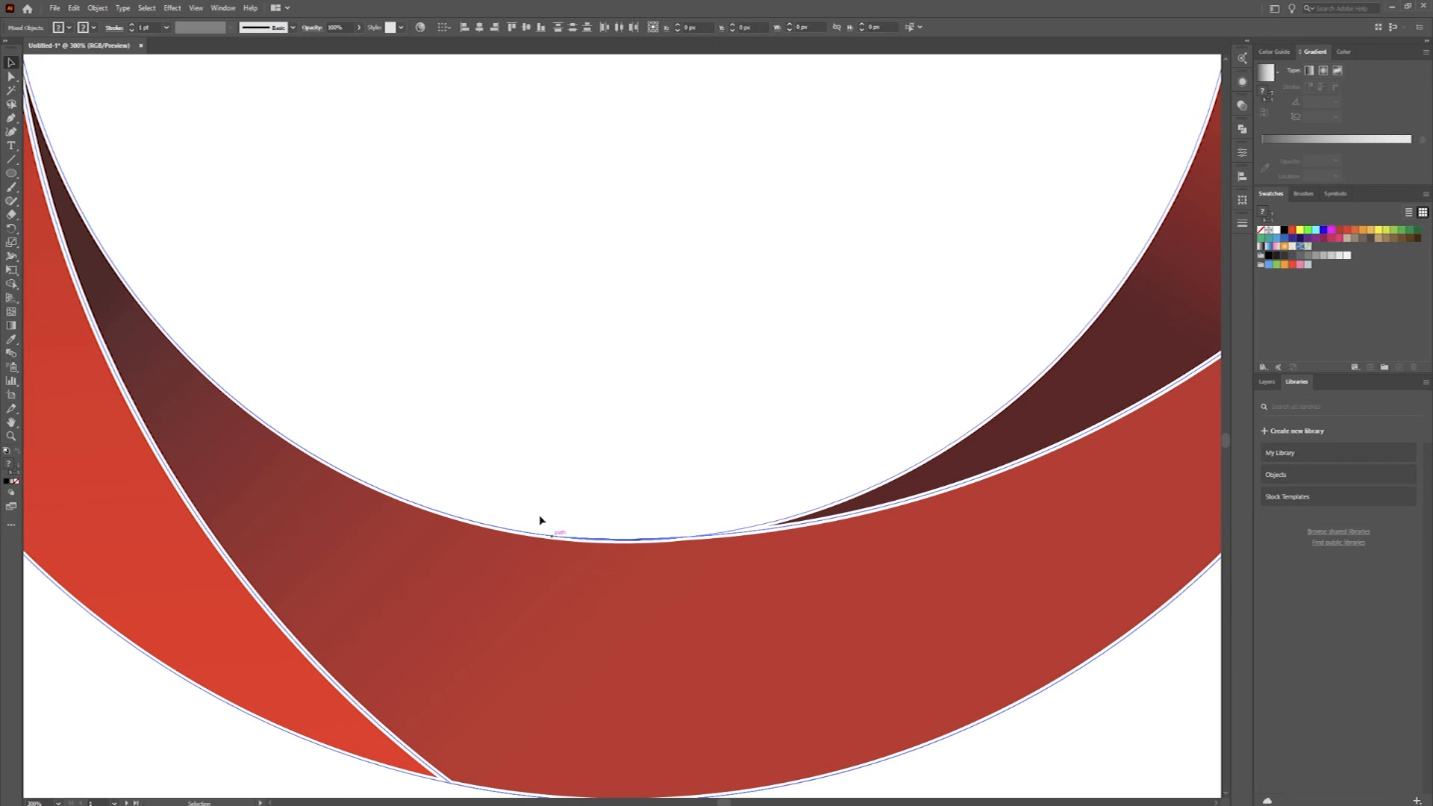
pyautogui.click(11, 284)
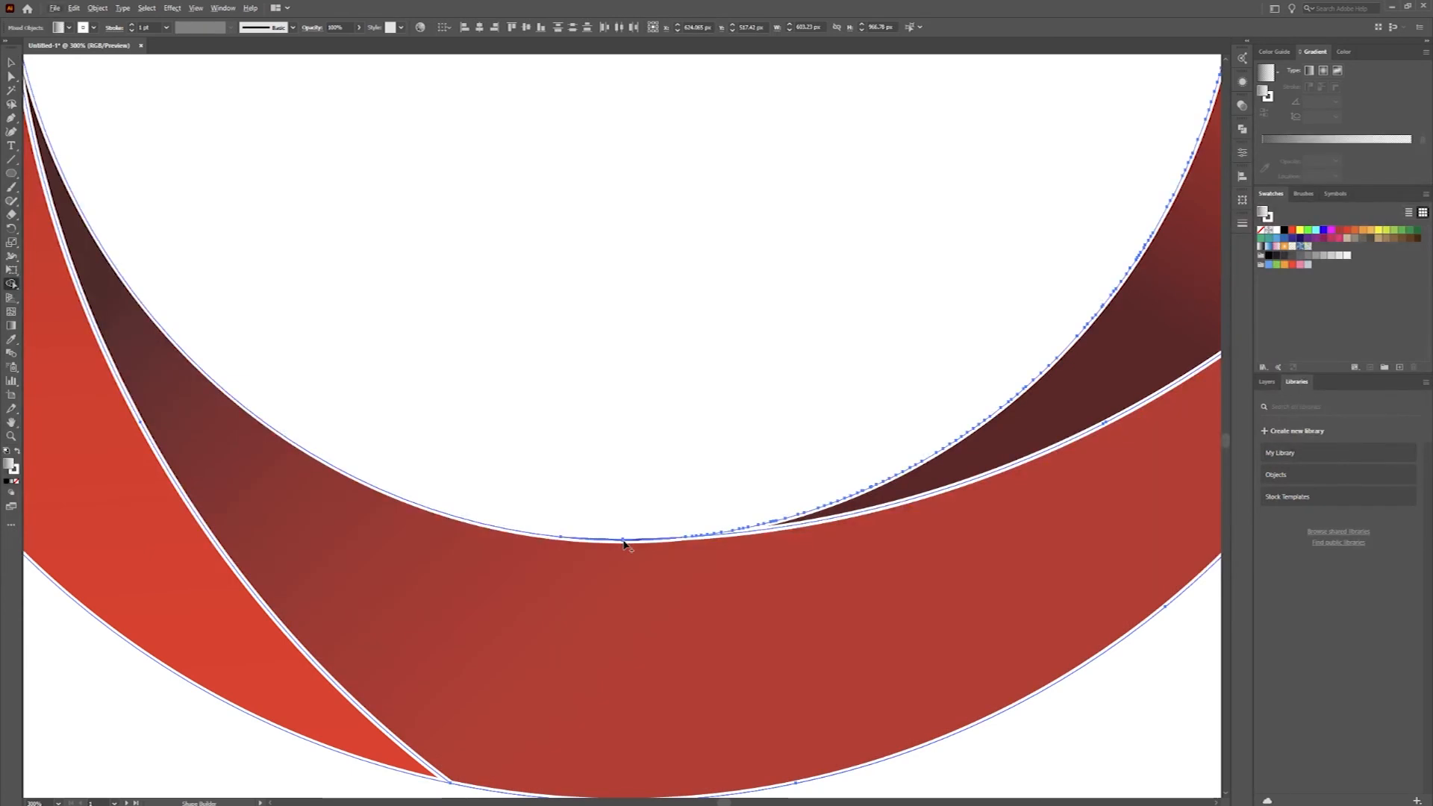
pyautogui.scroll(7, 624, 544)
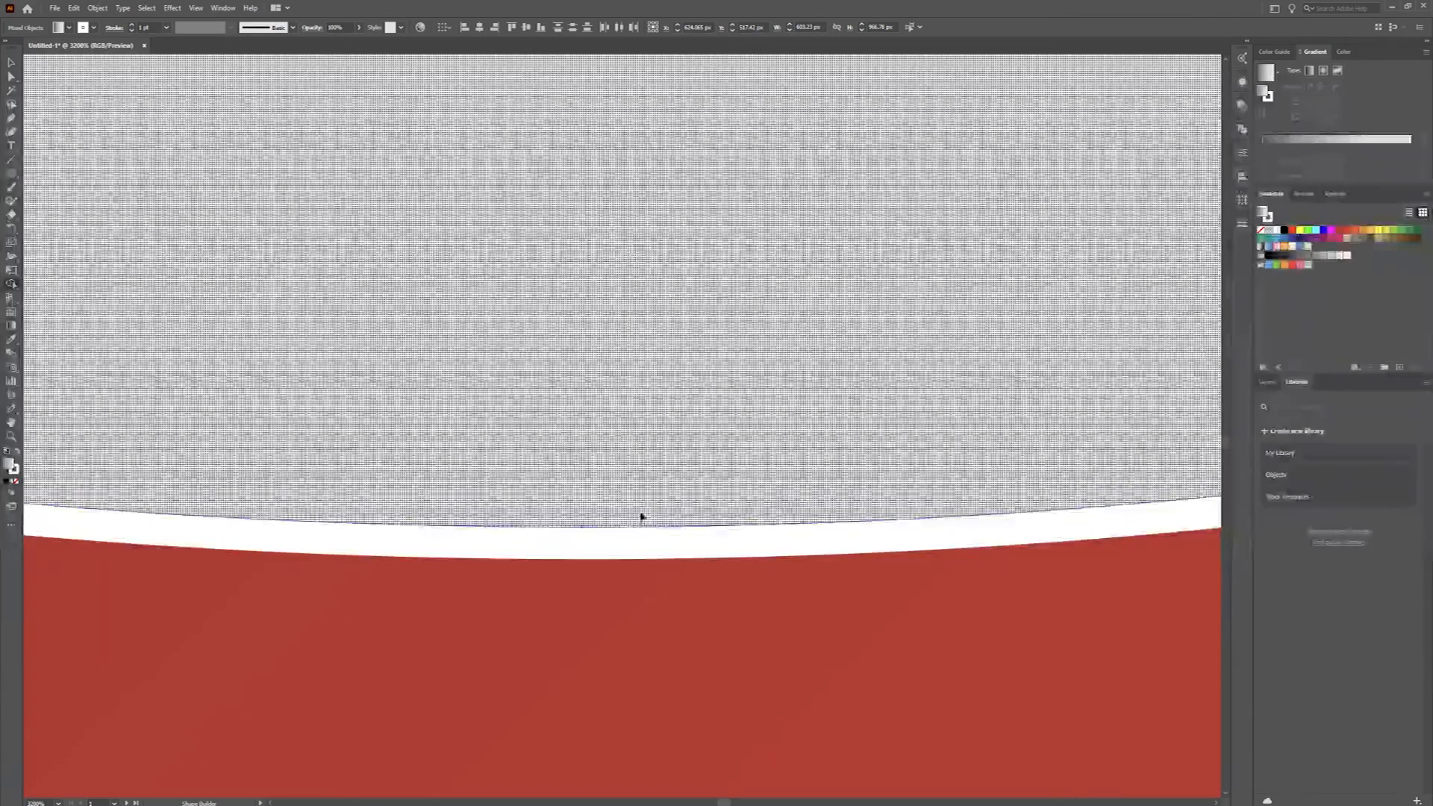
pyautogui.press('space')
pyautogui.moveTo(640, 515); pyautogui.dragTo(639, 564)
pyautogui.scroll(2, 512, 412)
pyautogui.scroll(-6, 544, 416)
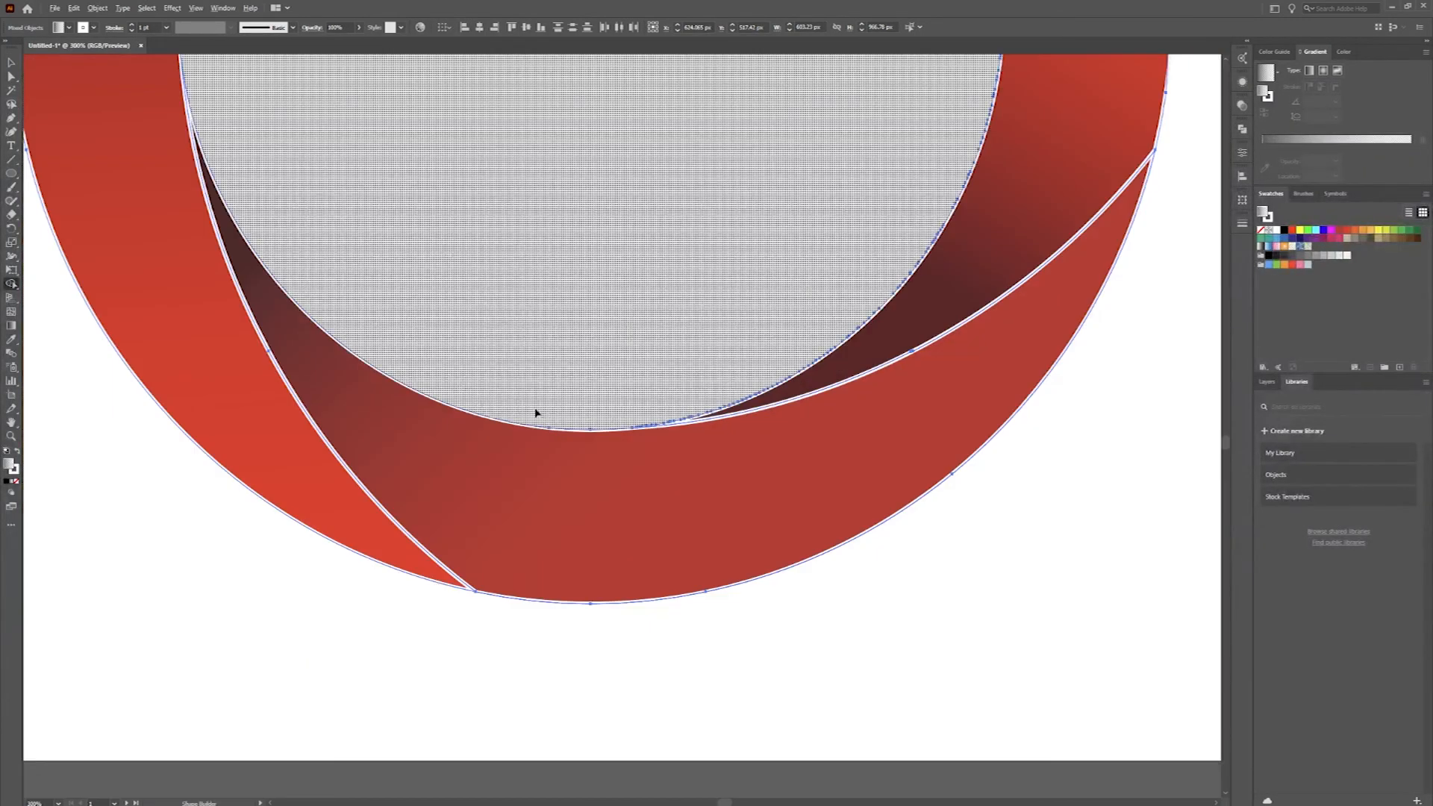
# - Try to clean up the thin sliver on the ring's left inner edge with Shape Builder, and undo the merge
pyautogui.scroll(5, 551, 388)
pyautogui.hscroll(-6, 544, 378)
pyautogui.press('v')
pyautogui.click(259, 311)
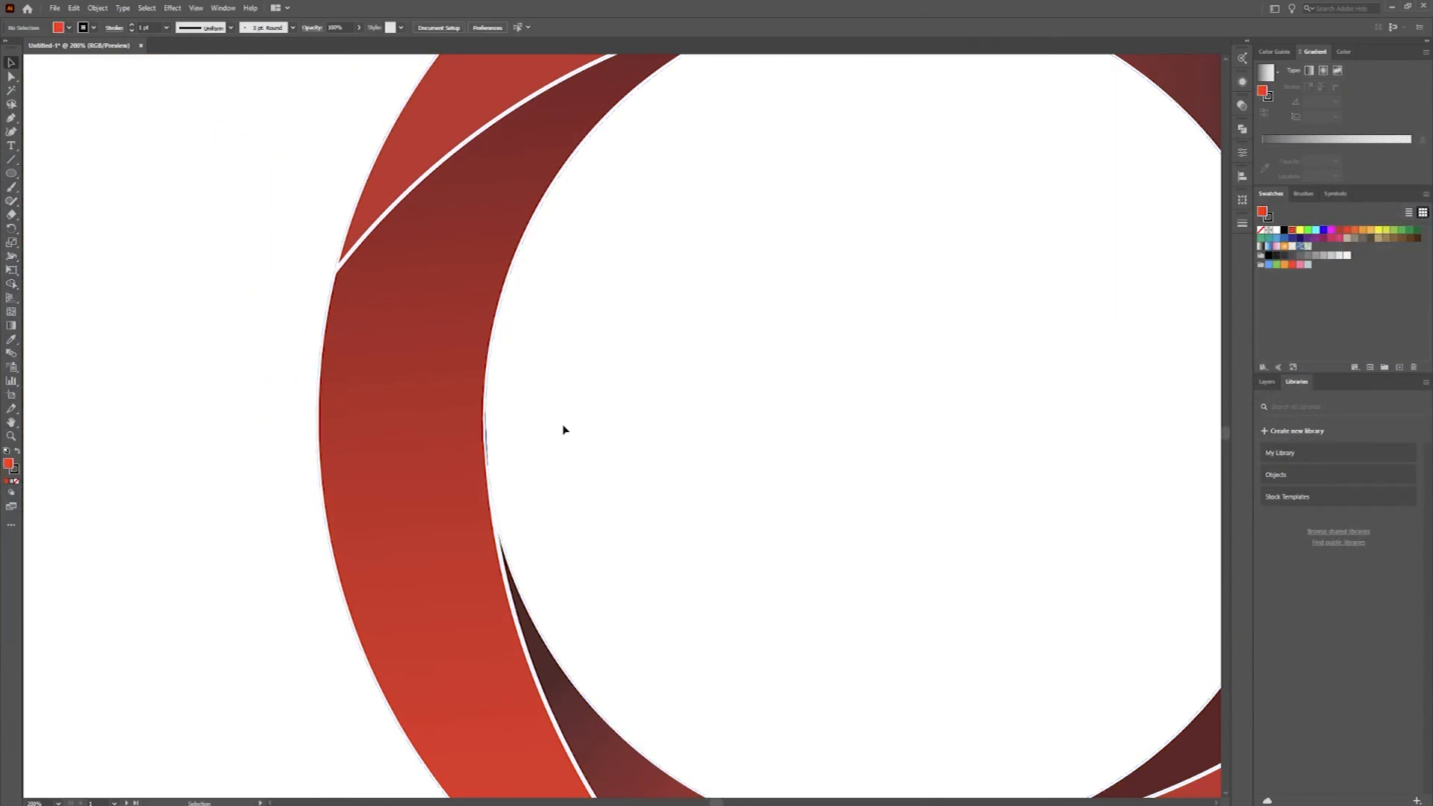
pyautogui.moveTo(382, 495); pyautogui.dragTo(384, 492)
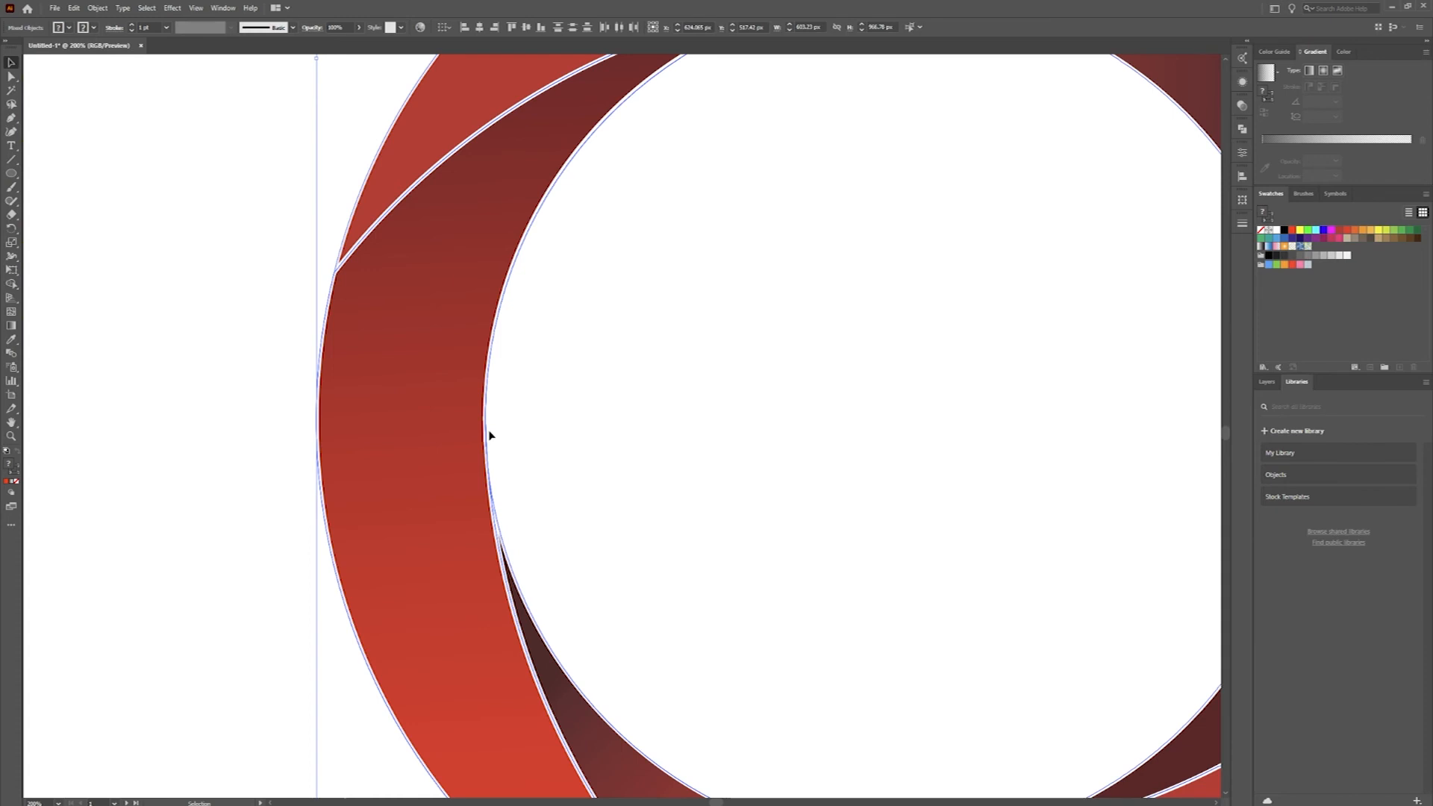
pyautogui.hotkey('shift', 'm')
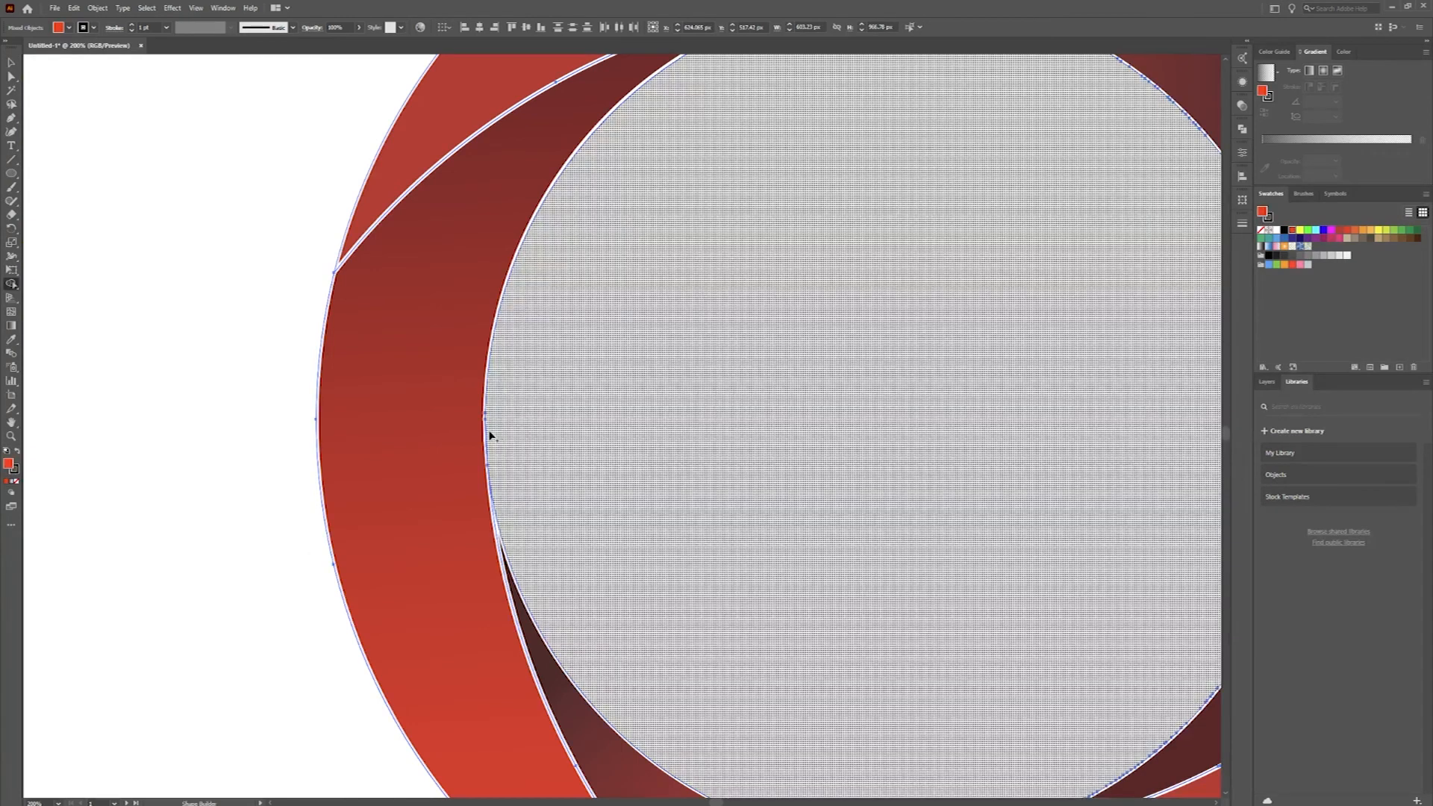
pyautogui.scroll(4, 482, 427)
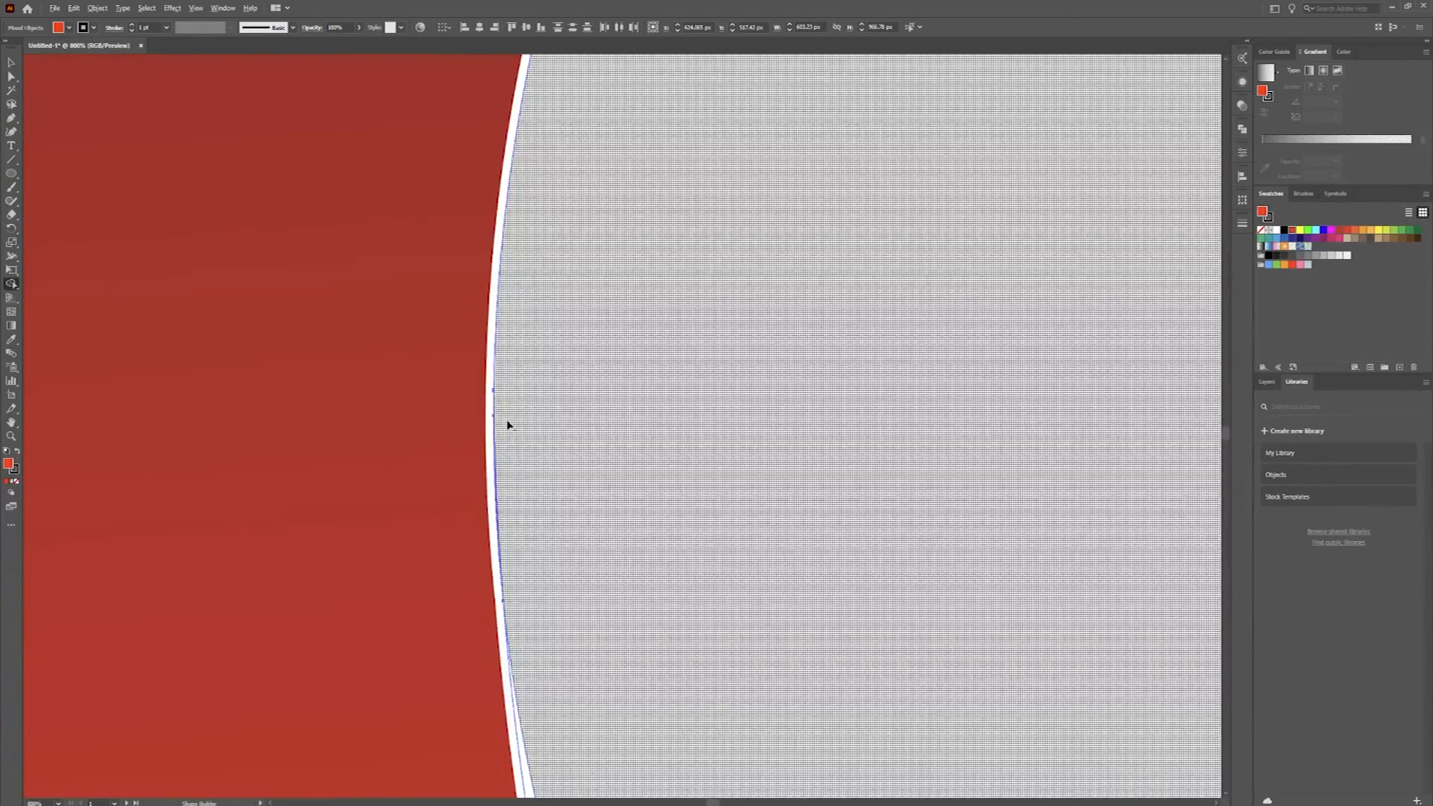
pyautogui.scroll(4, 511, 493)
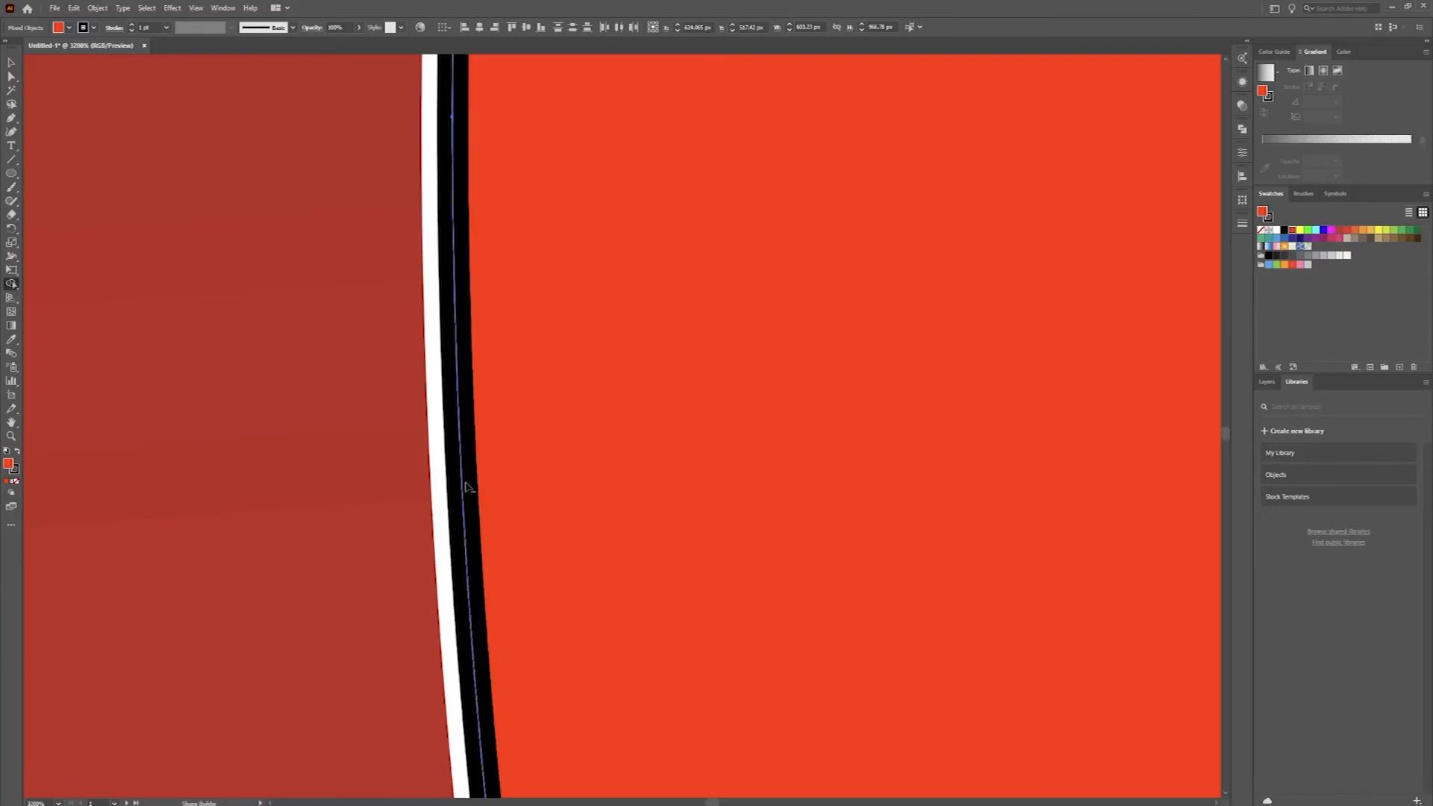
pyautogui.hotkey('ctrl', 'z')
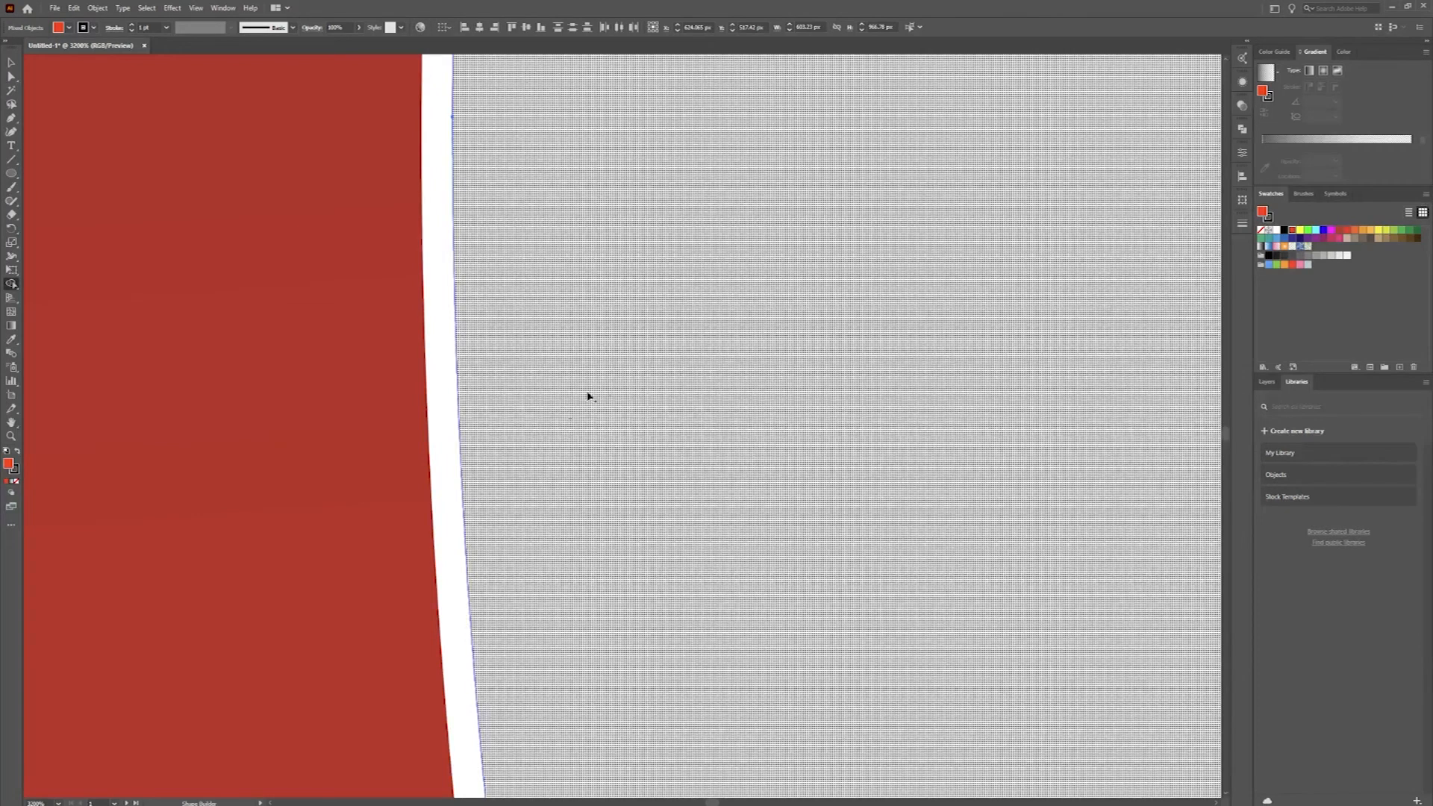
# - Examine the ring's inner edge along its top and right side for remaining slivers, and deselect the artwork
pyautogui.scroll(-10, 635, 400)
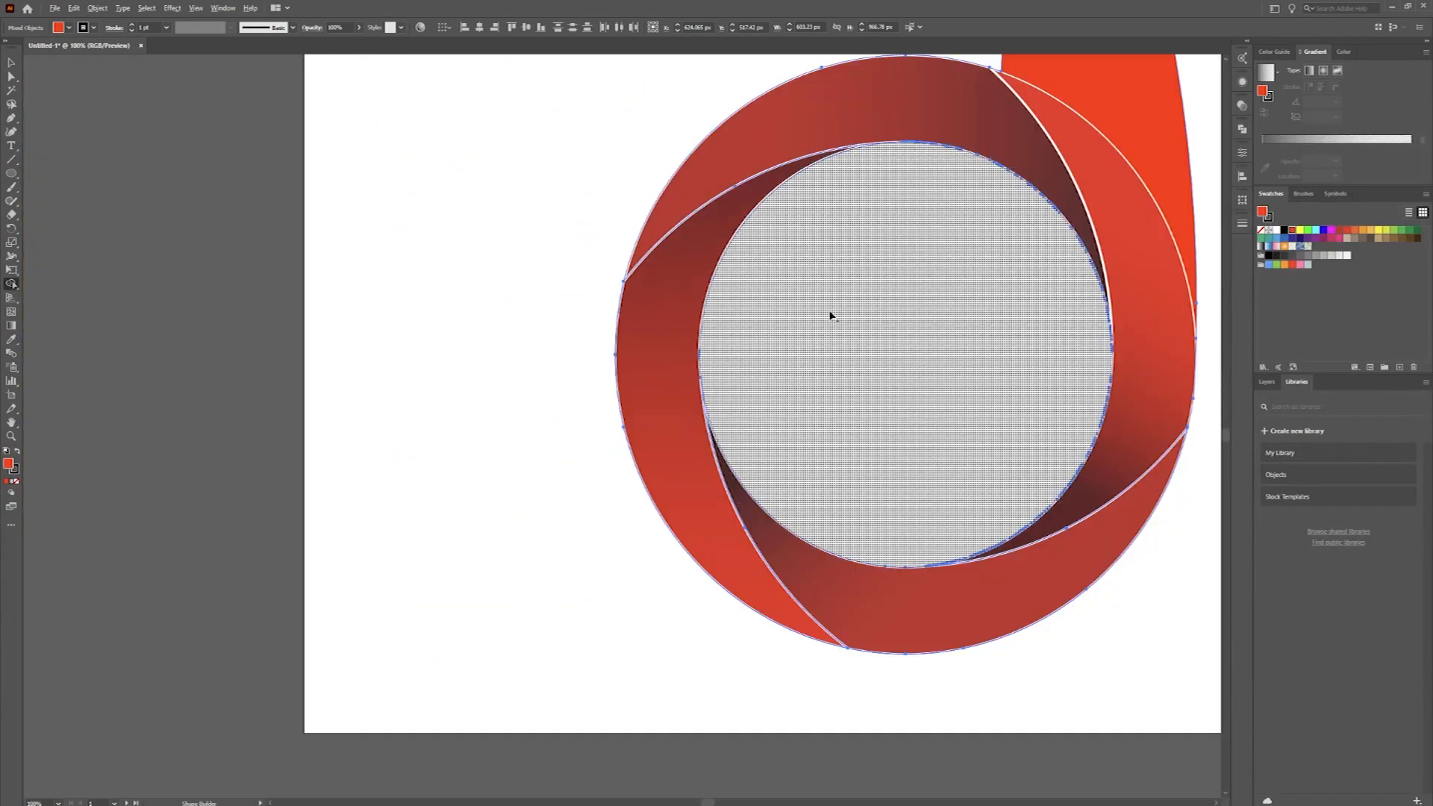
pyautogui.scroll(8, 720, 394)
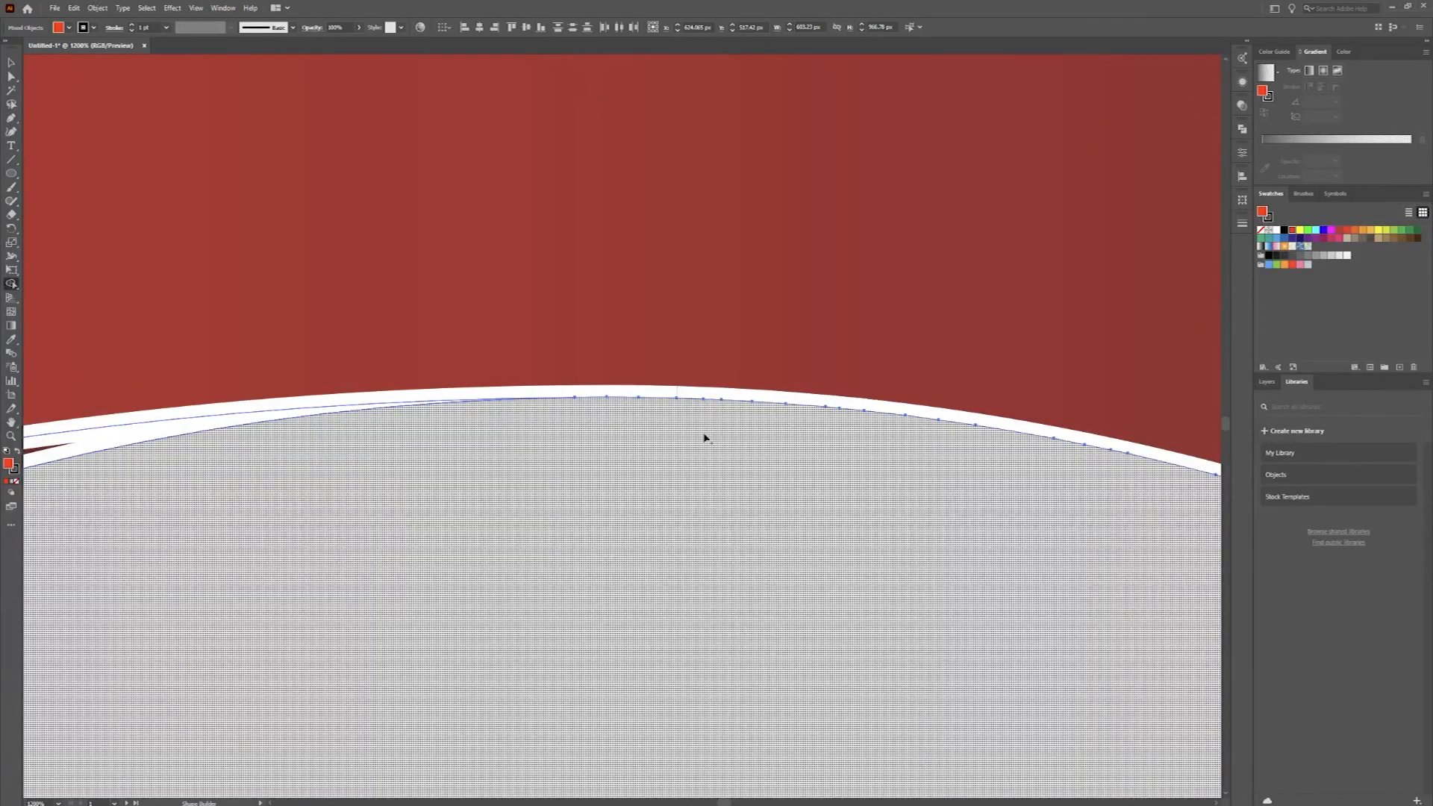
pyautogui.scroll(-6, 704, 439)
pyautogui.press('v')
pyautogui.click(643, 199)
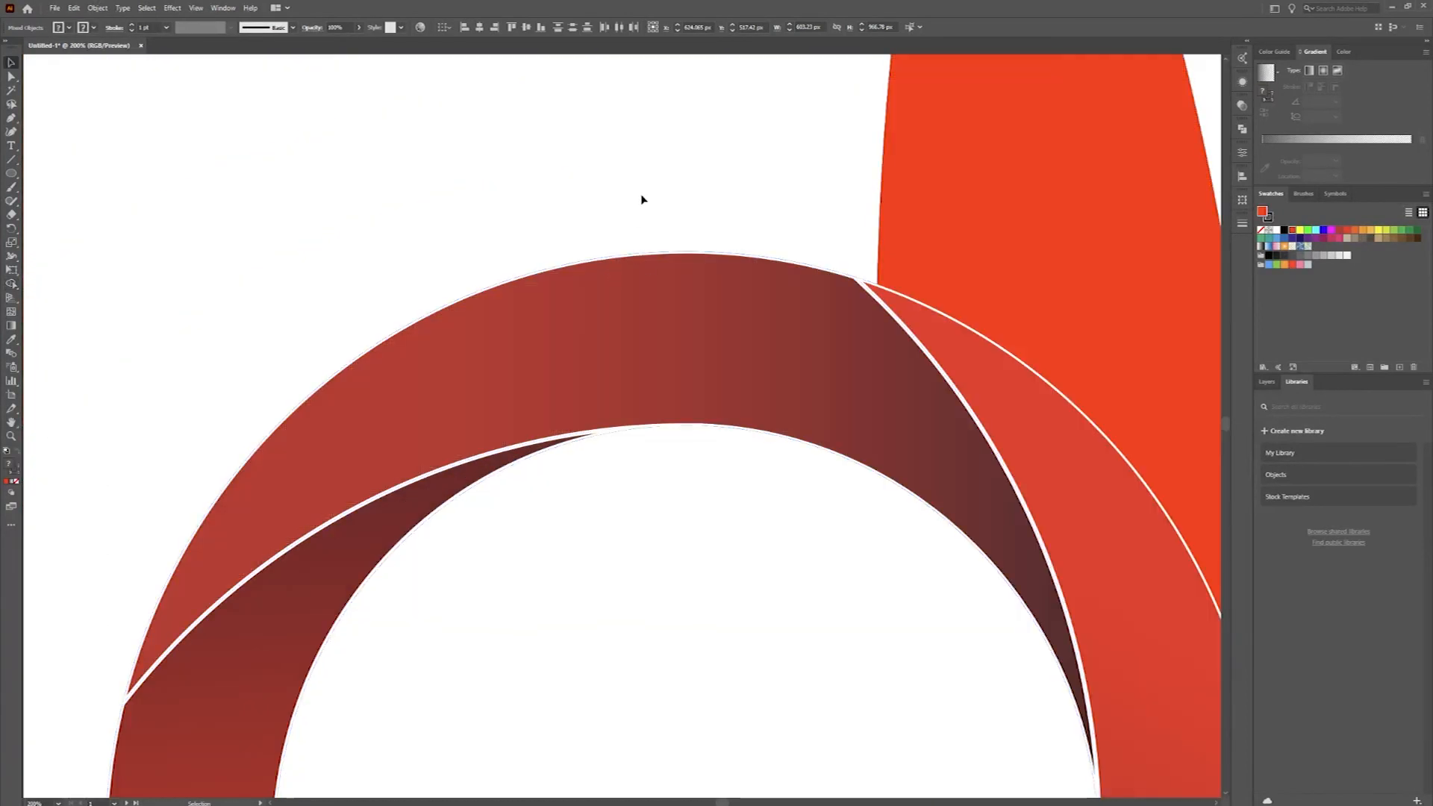
pyautogui.moveTo(985, 661); pyautogui.dragTo(782, 419)
pyautogui.click(809, 508)
pyautogui.moveTo(832, 534); pyautogui.dragTo(746, 488)
pyautogui.scroll(2, 746, 488)
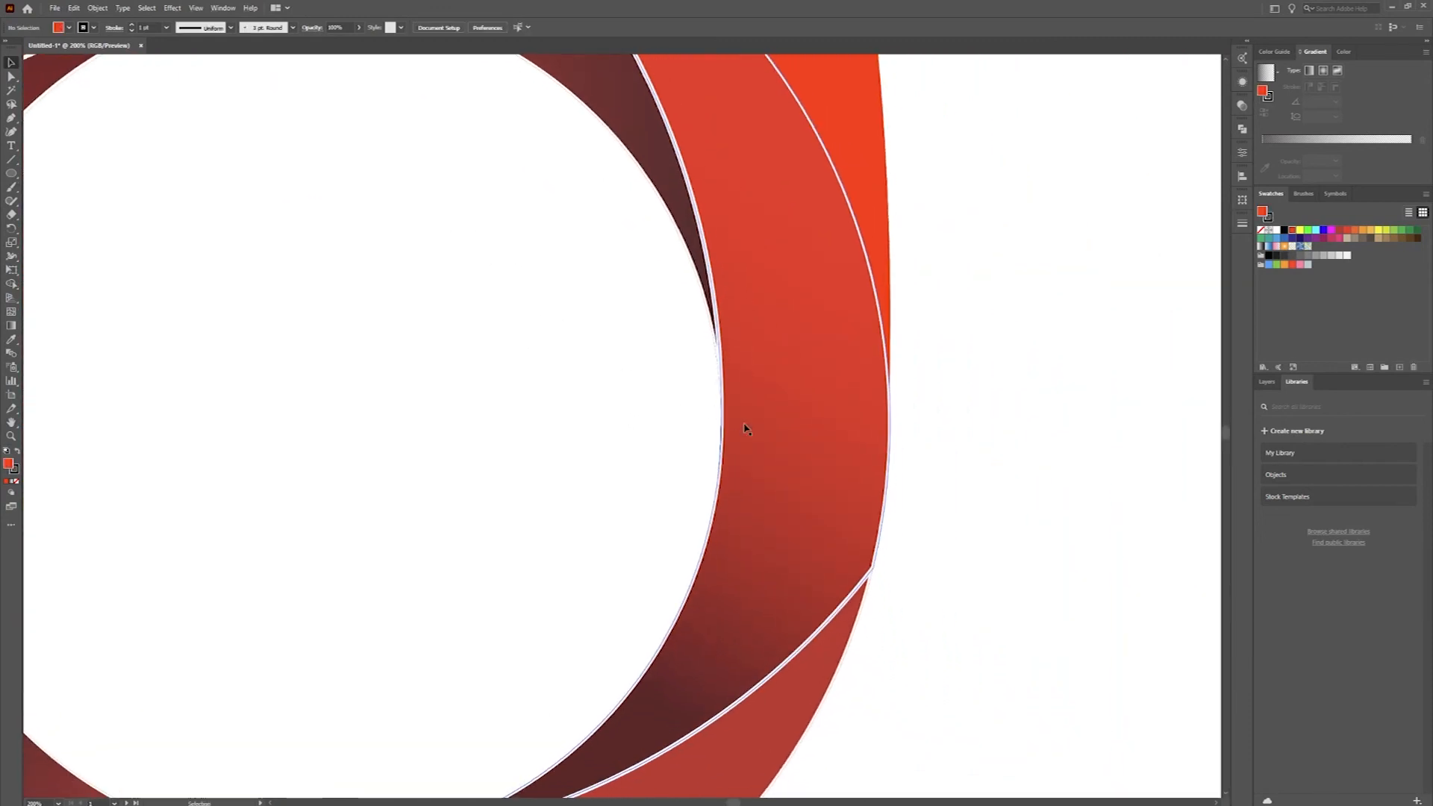
# - Try to clean up the thin sliver on the ring's right inner edge with Shape Builder, undo the merge and deselect everything
pyautogui.scroll(2, 745, 425)
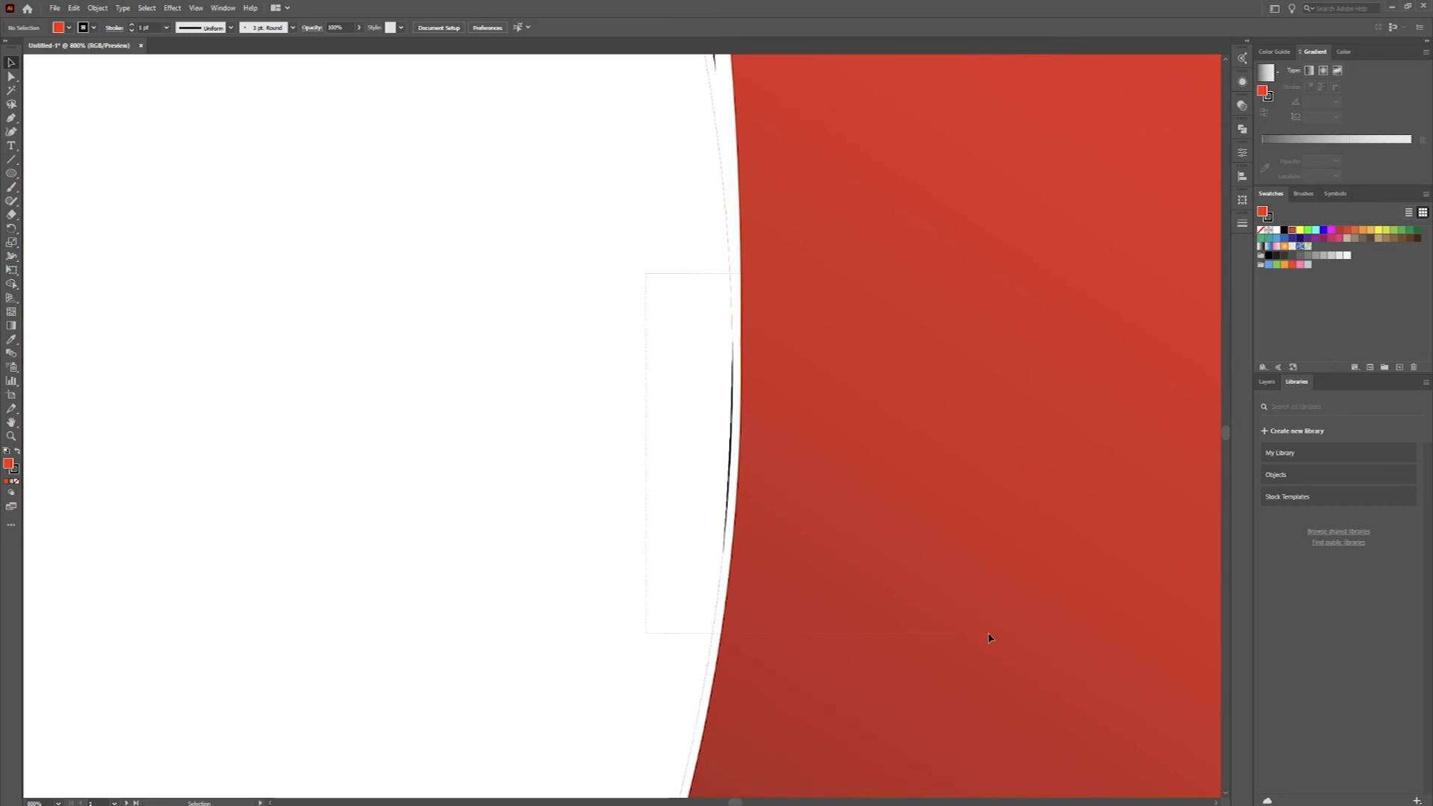
pyautogui.moveTo(990, 638); pyautogui.dragTo(893, 565)
pyautogui.hotkey('shift', 'm')
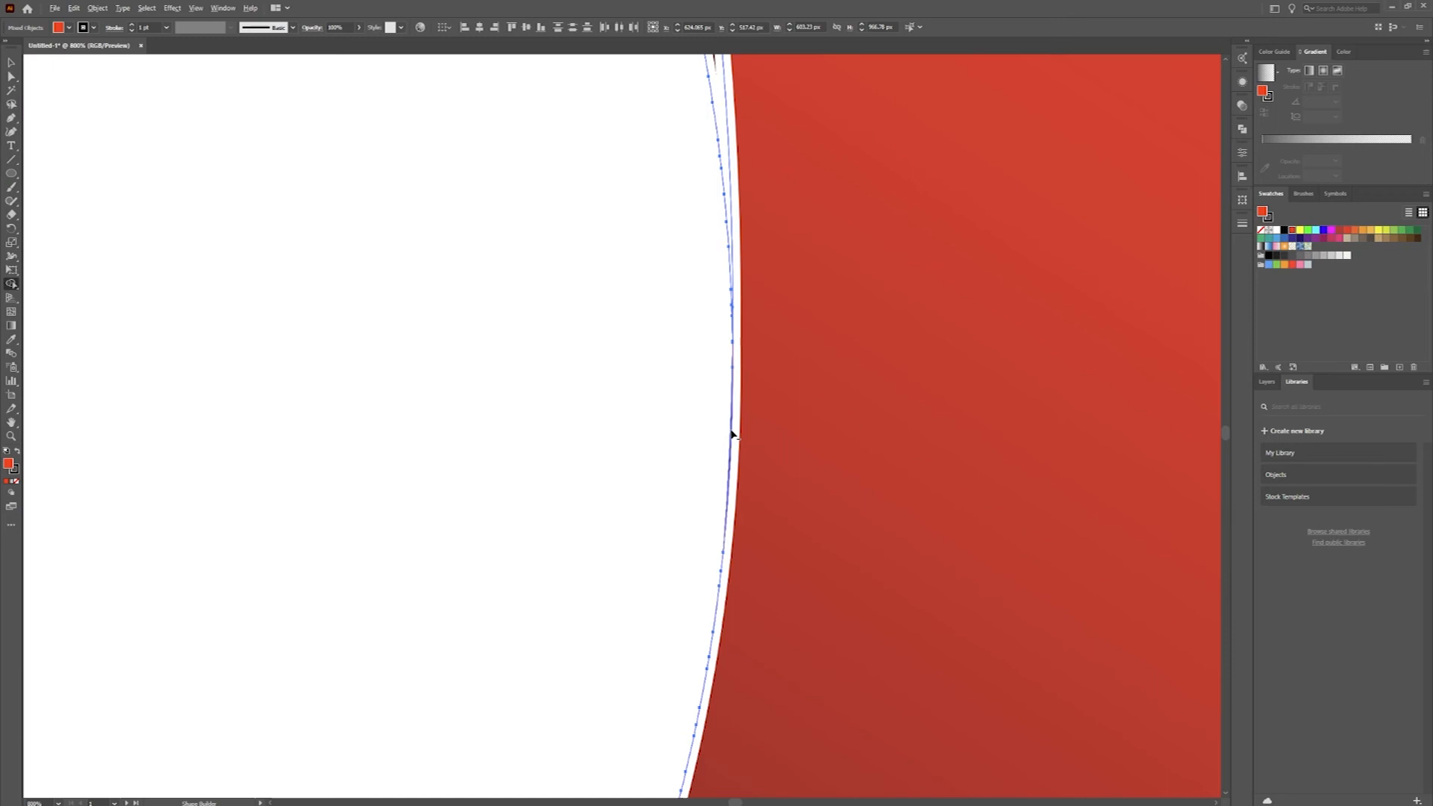
pyautogui.click(732, 438)
pyautogui.hotkey('ctrl', 'z')
pyautogui.scroll(8, 731, 438)
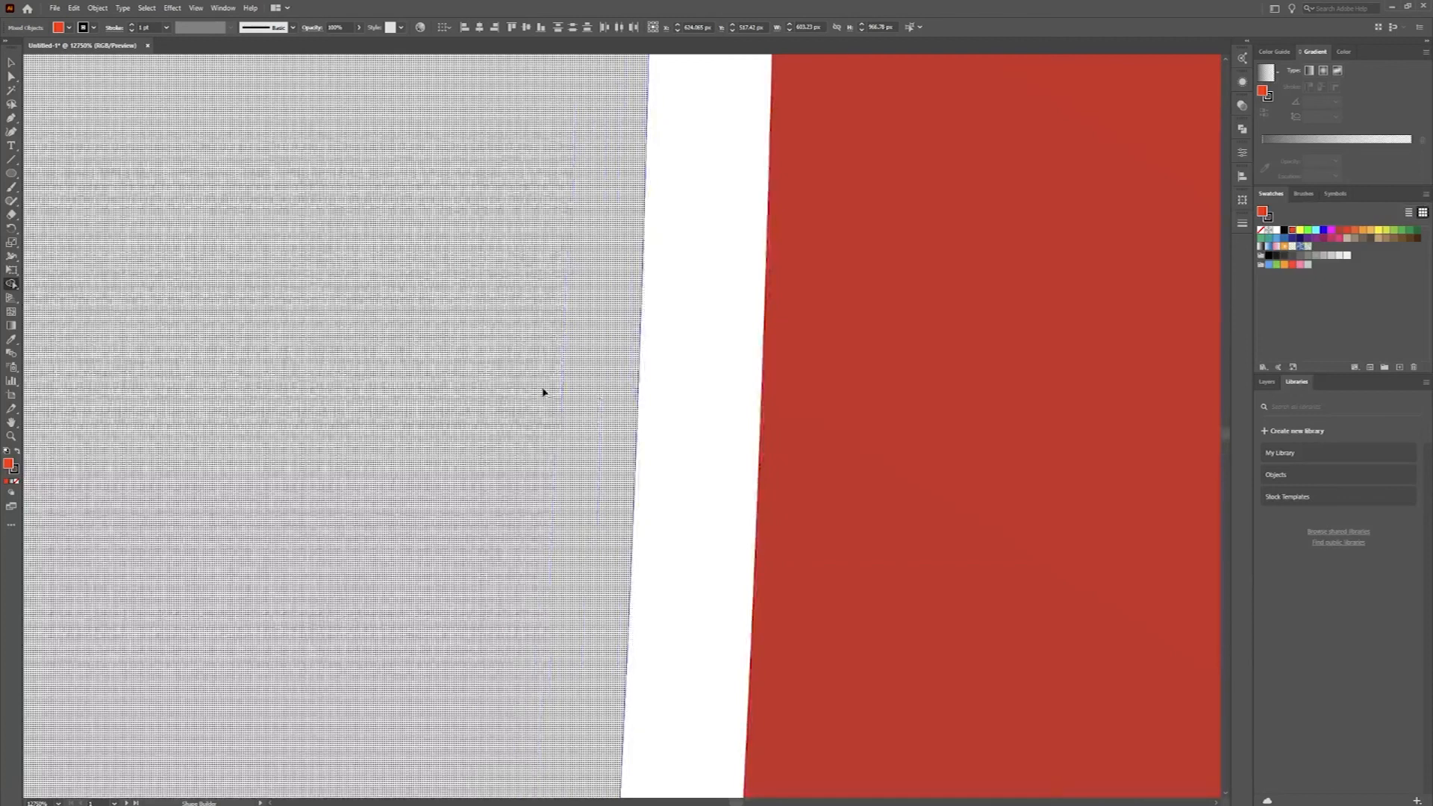
pyautogui.scroll(-15, 513, 369)
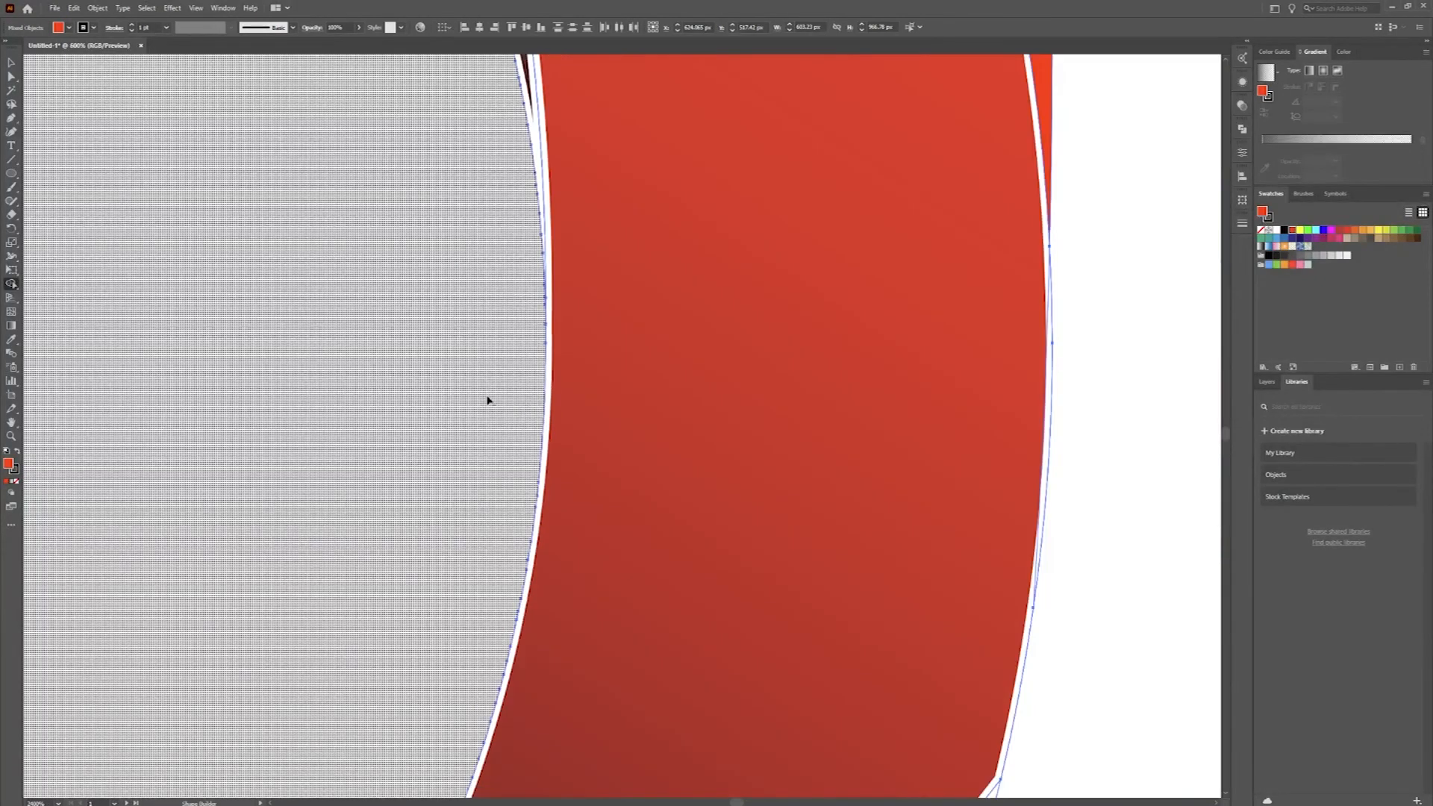
pyautogui.scroll(-4, 308, 358)
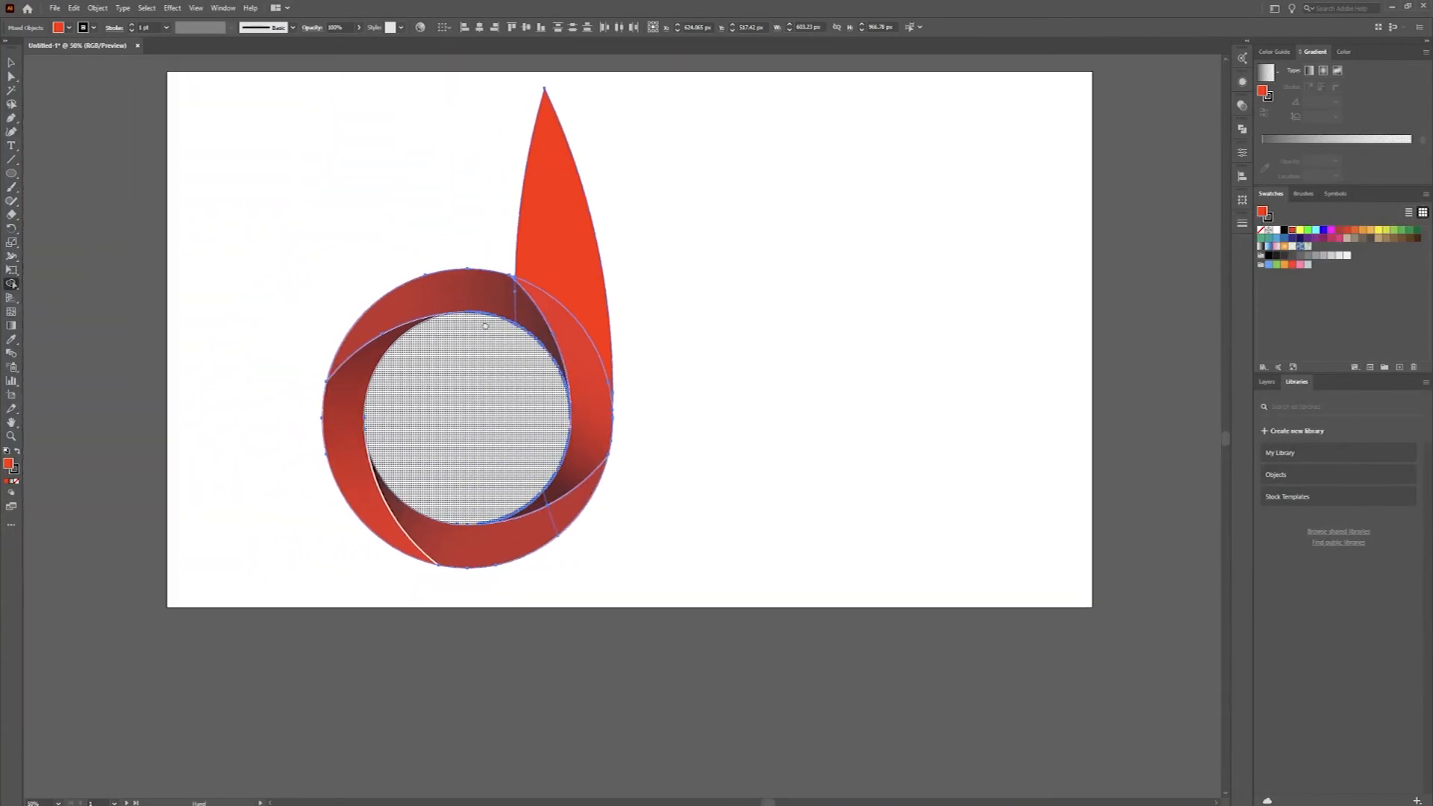
pyautogui.press('v')
pyautogui.click(237, 262)
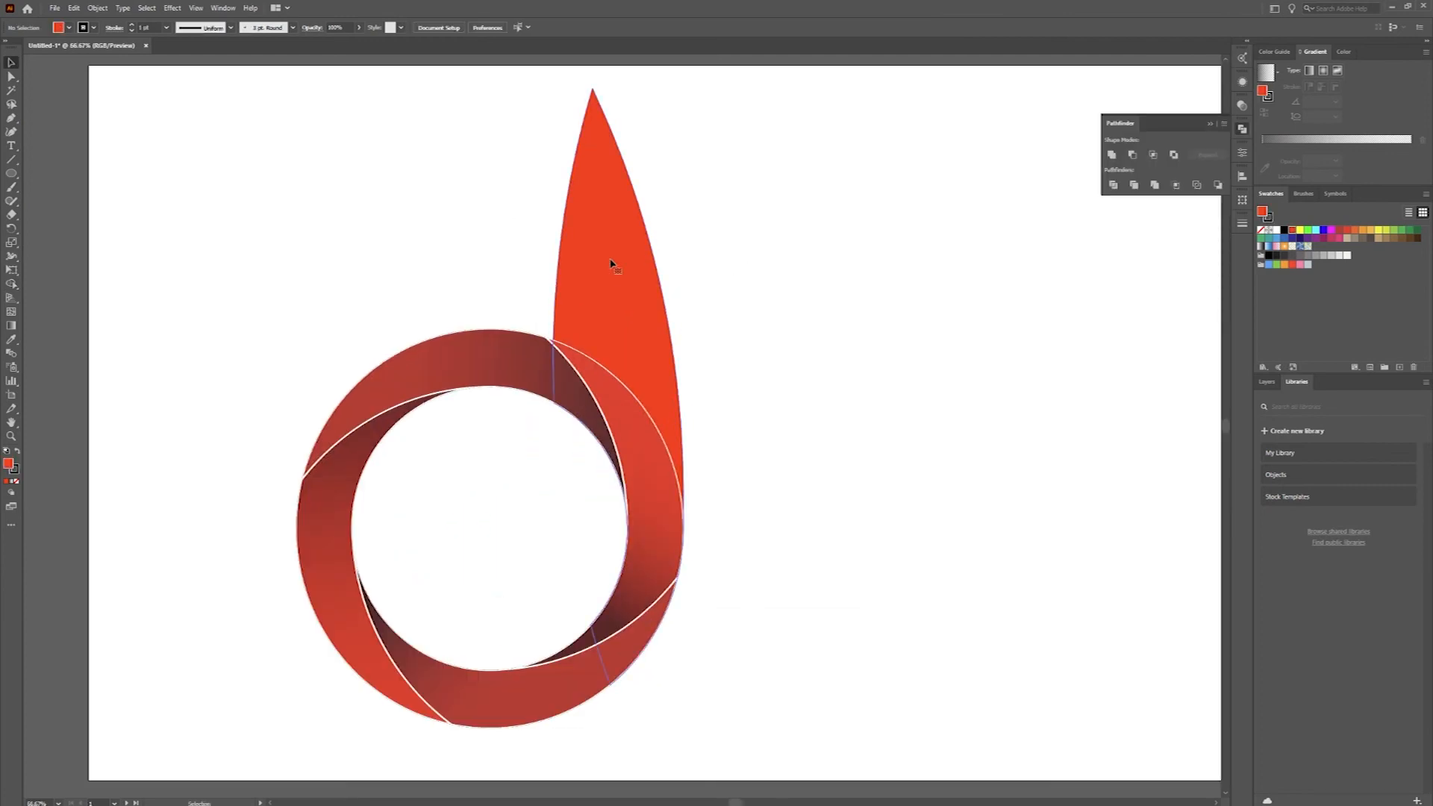
# - Move the pointed stem shape off to the ring's right side and delete the leftover black-outlined compound path behind it
pyautogui.click(608, 264)
pyautogui.moveTo(605, 264); pyautogui.dragTo(772, 269)
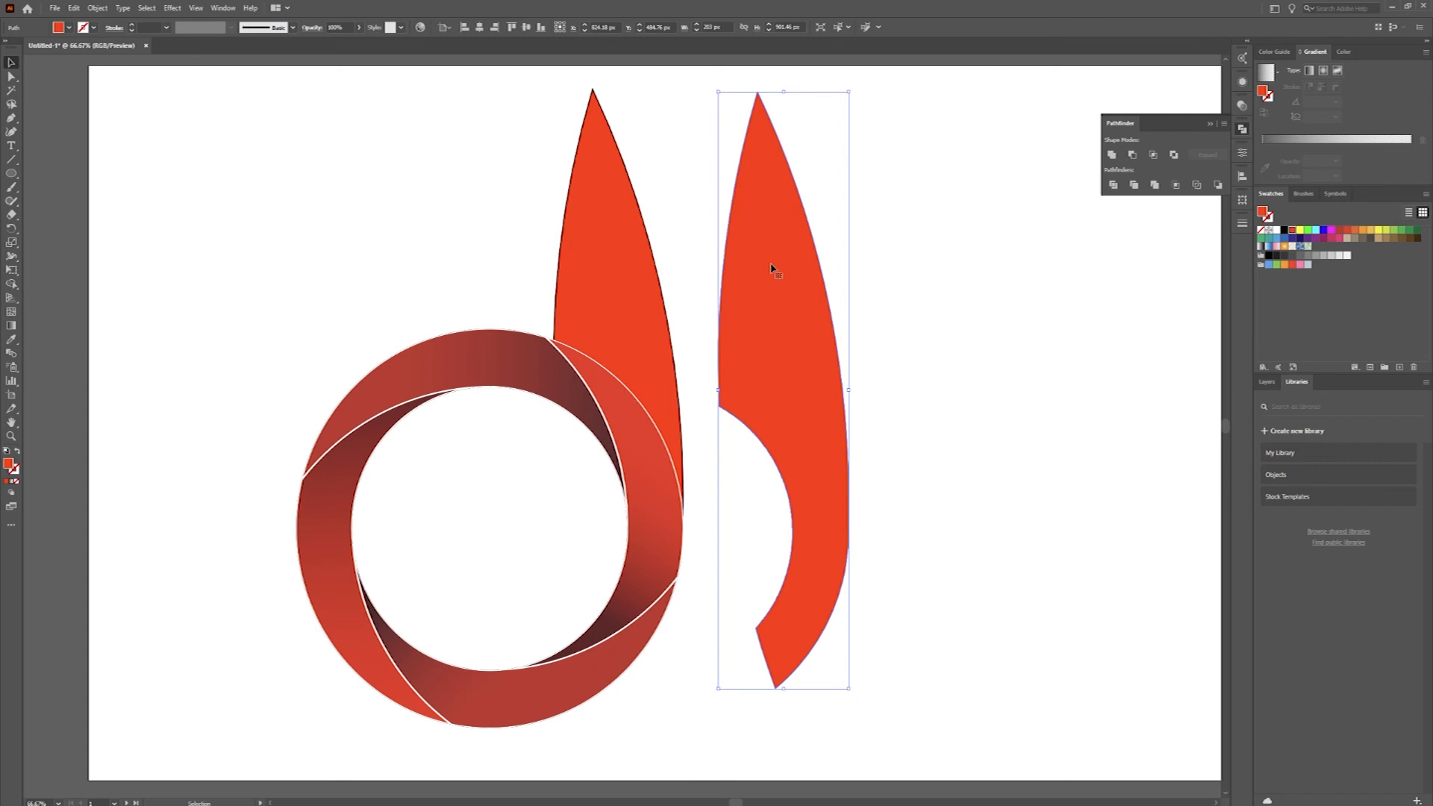
pyautogui.click(634, 193)
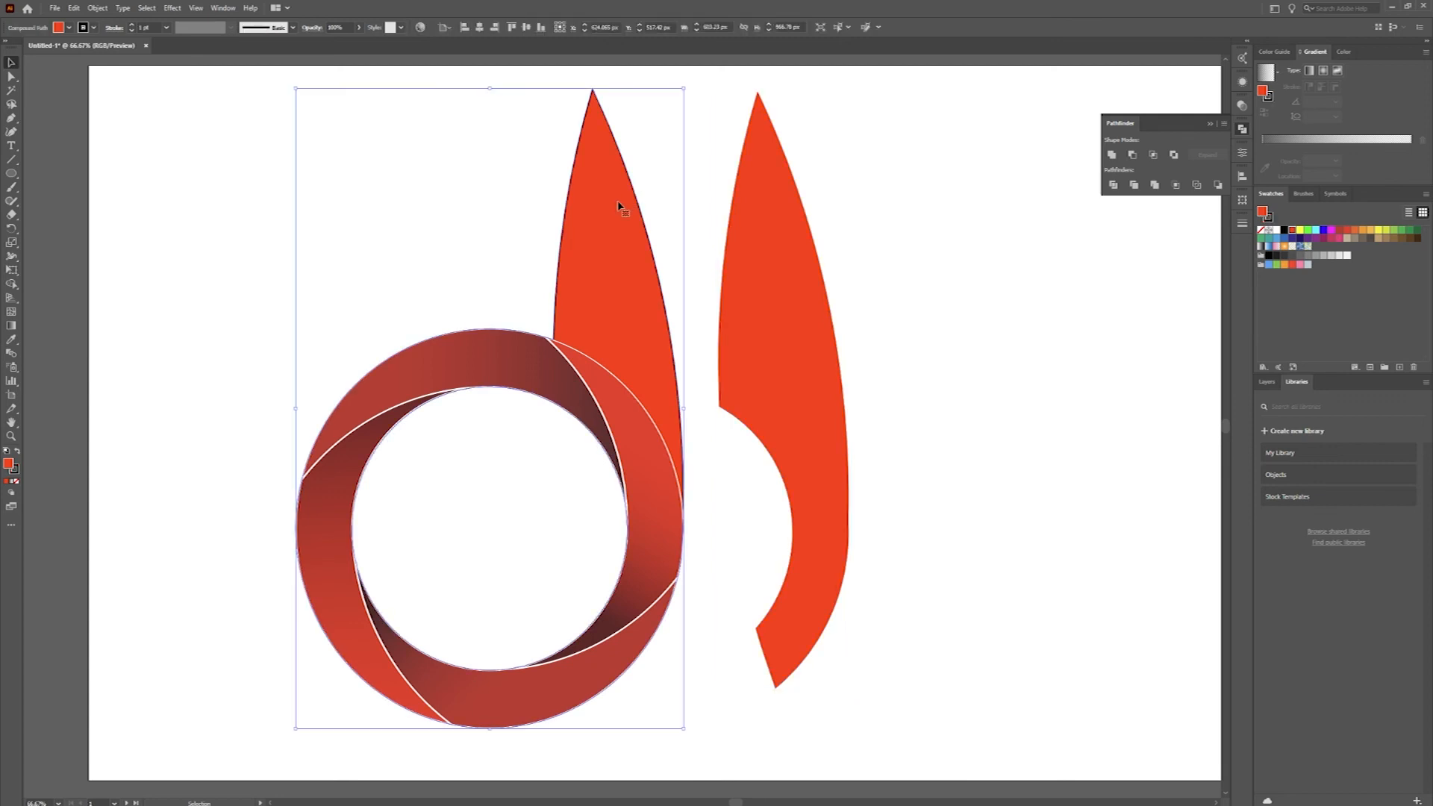
pyautogui.hotkey('ctrl', 'z')
pyautogui.hotkey('ctrl', 'z')
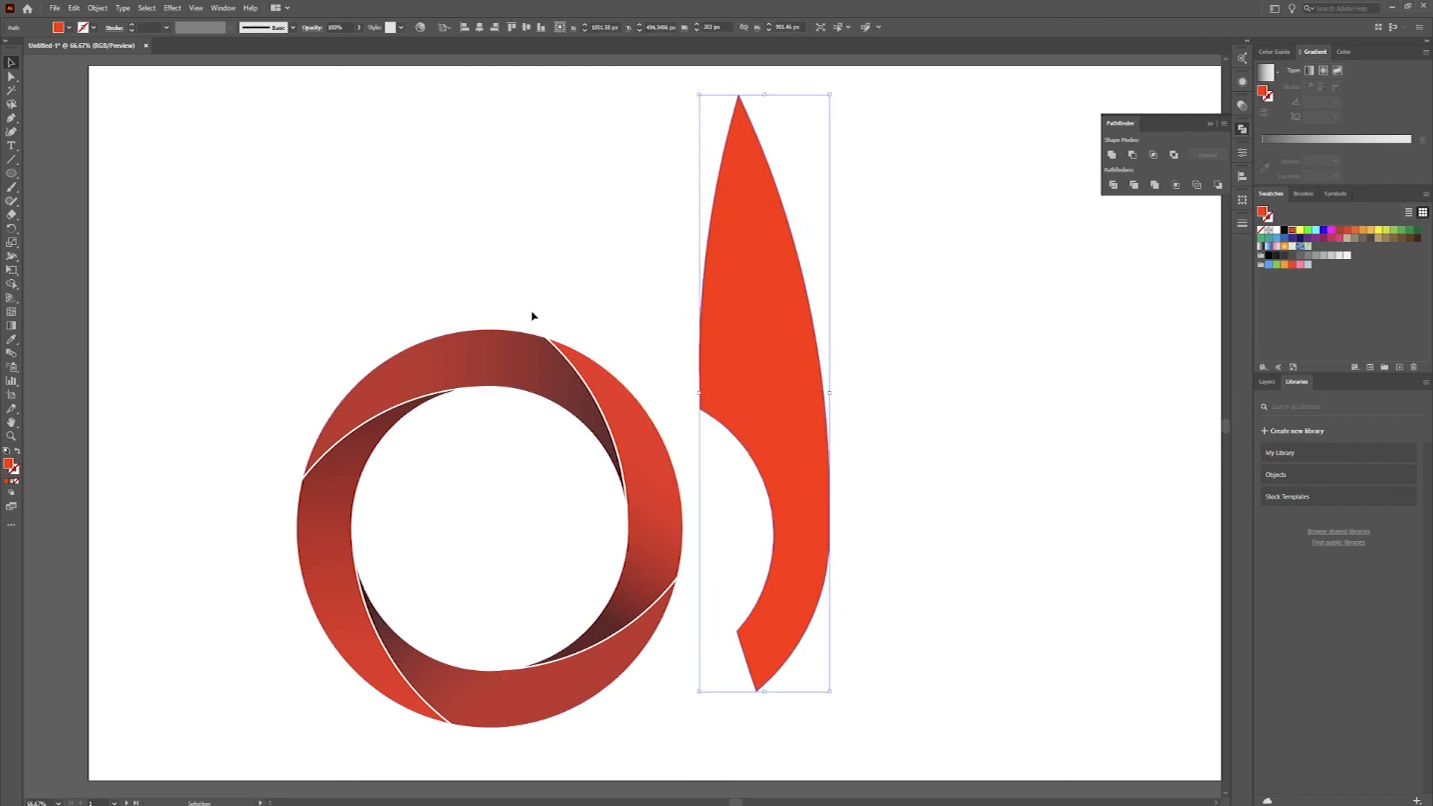
# - Draw a gently curved open path with the Pen tool from the stem's lower cut-out up through its tip and beyond
pyautogui.click(13, 120)
pyautogui.click(721, 517)
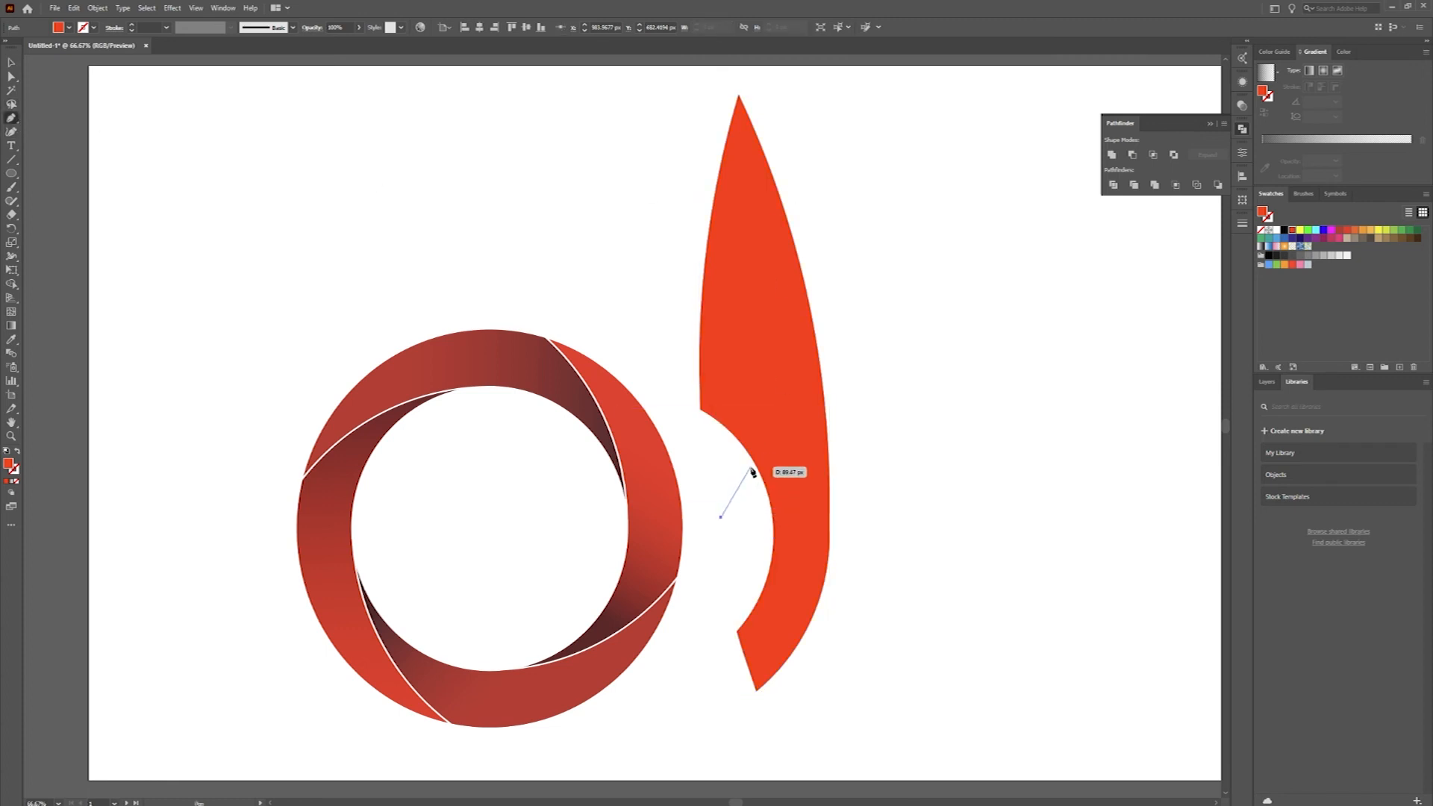
pyautogui.moveTo(784, 129); pyautogui.dragTo(815, 161)
pyautogui.moveTo(718, 62); pyautogui.dragTo(633, 443)
pyautogui.hotkey('ctrl', 'z')
pyautogui.moveTo(838, 602); pyautogui.dragTo(703, 239)
pyautogui.moveTo(604, 172); pyautogui.dragTo(536, 138)
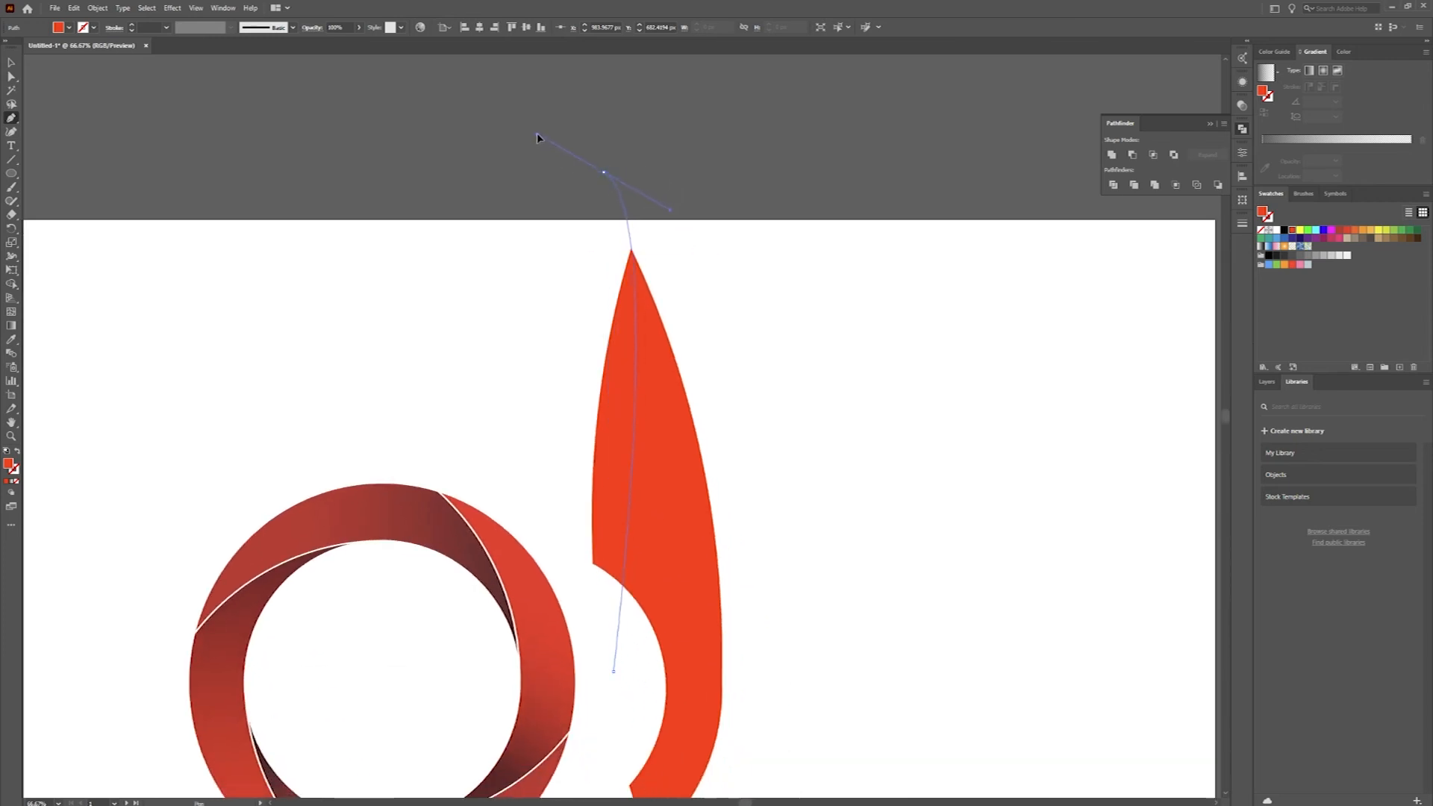
pyautogui.moveTo(537, 137); pyautogui.dragTo(540, 137)
pyautogui.press('Escape')
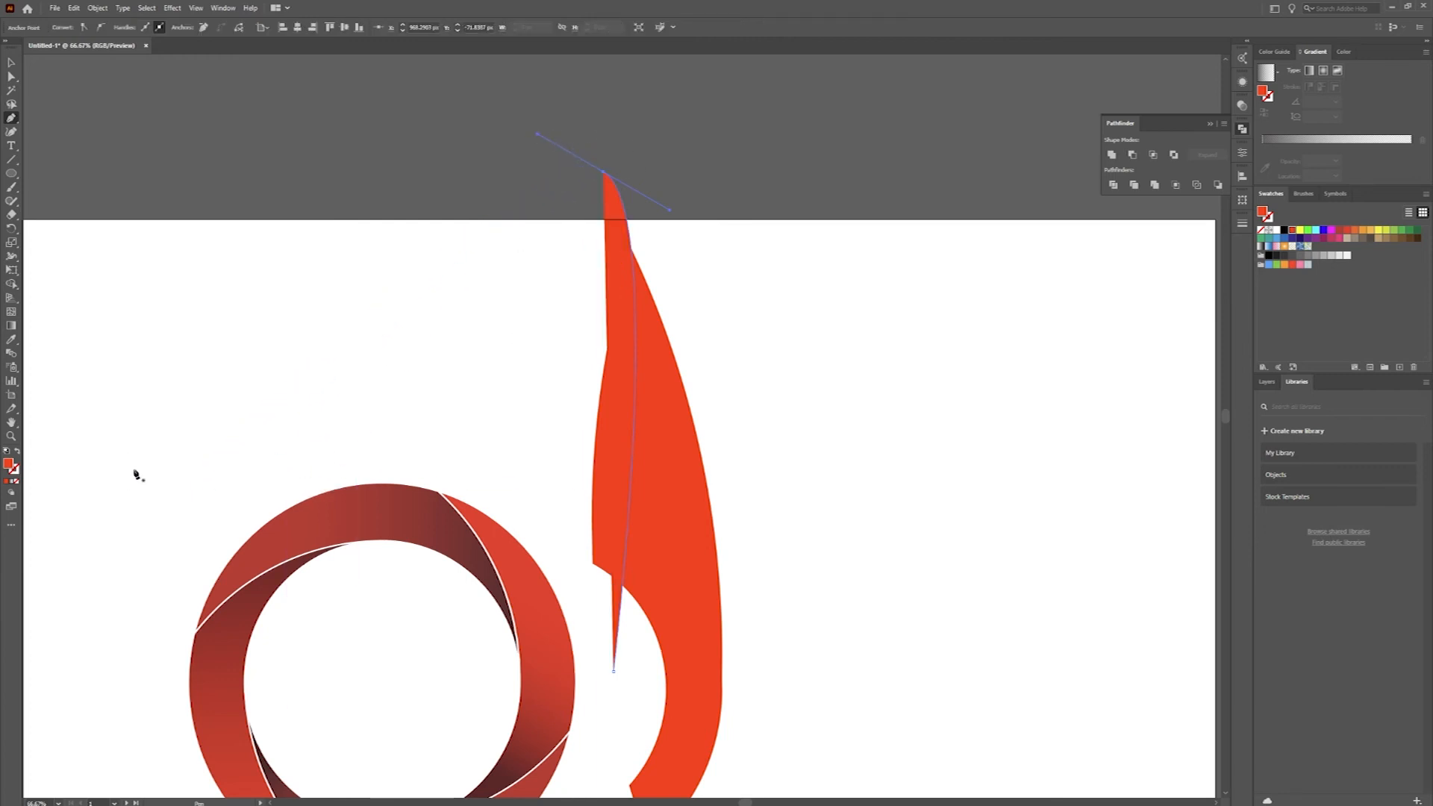
# - Swap the curved path's fill and stroke, and make its stroke black (000000)
pyautogui.click(17, 452)
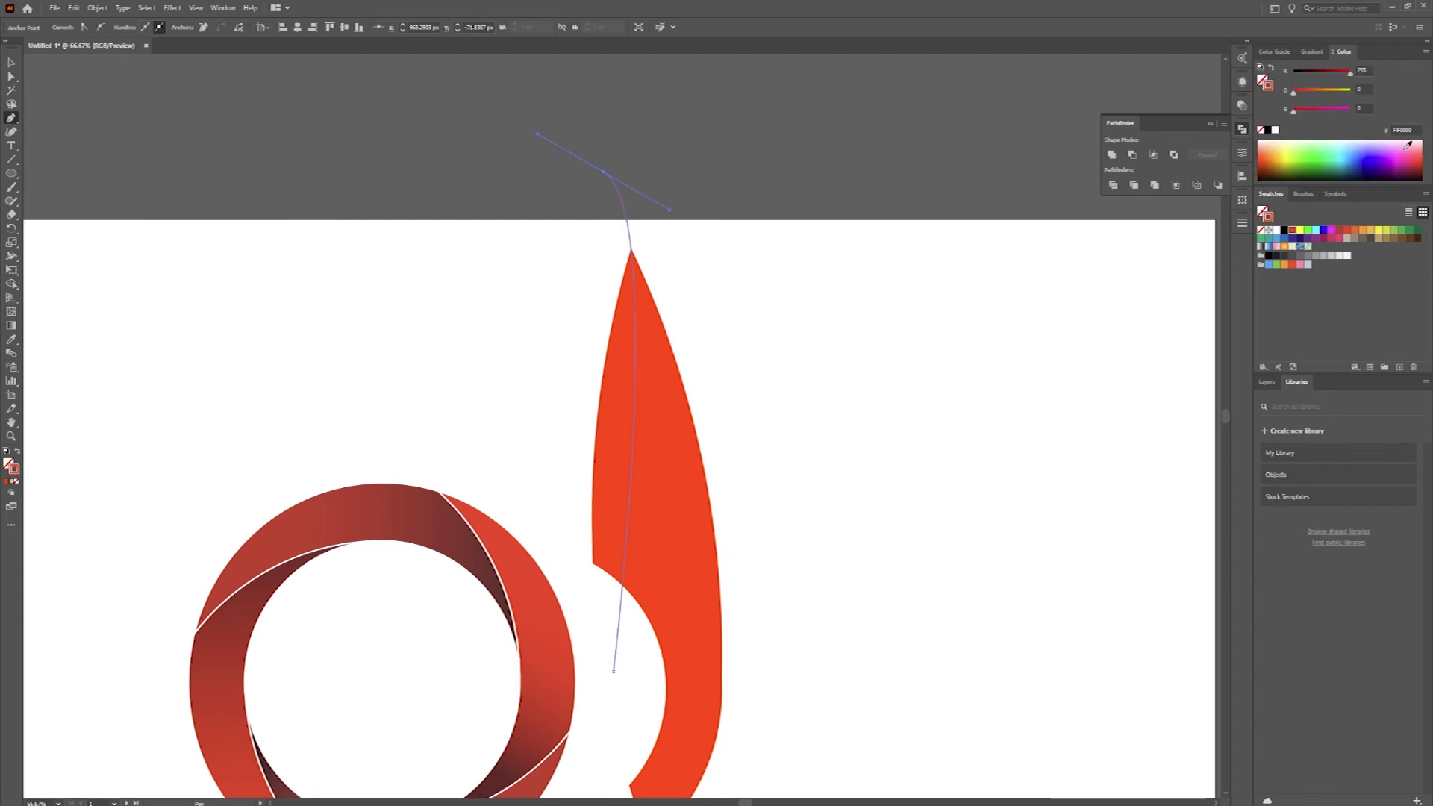
pyautogui.click(1267, 131)
pyautogui.press('v')
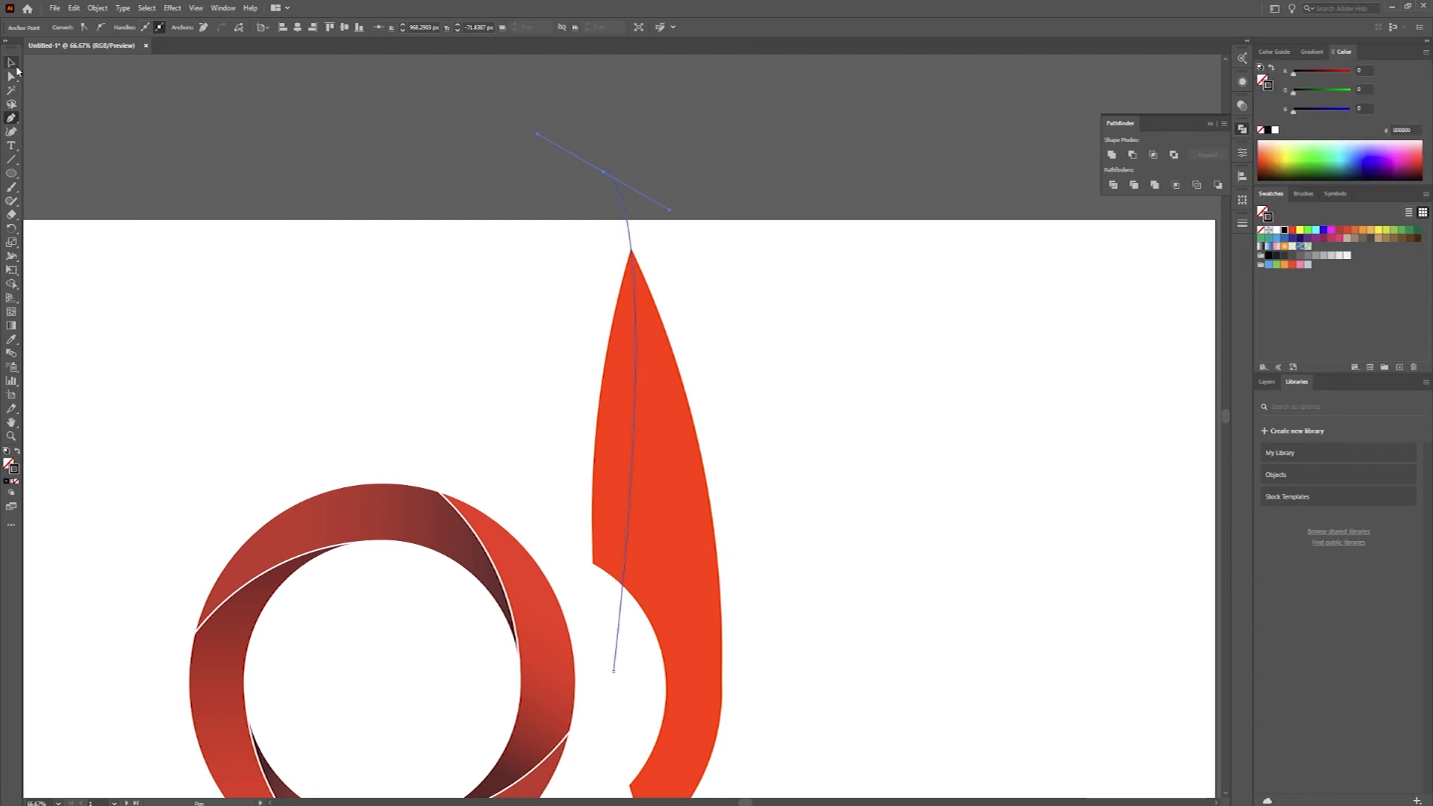
# - Divide the stem along the curved path with Pathfinder, then ungroup and deselect the resulting pieces
pyautogui.click(828, 412)
pyautogui.moveTo(739, 310); pyautogui.dragTo(539, 403)
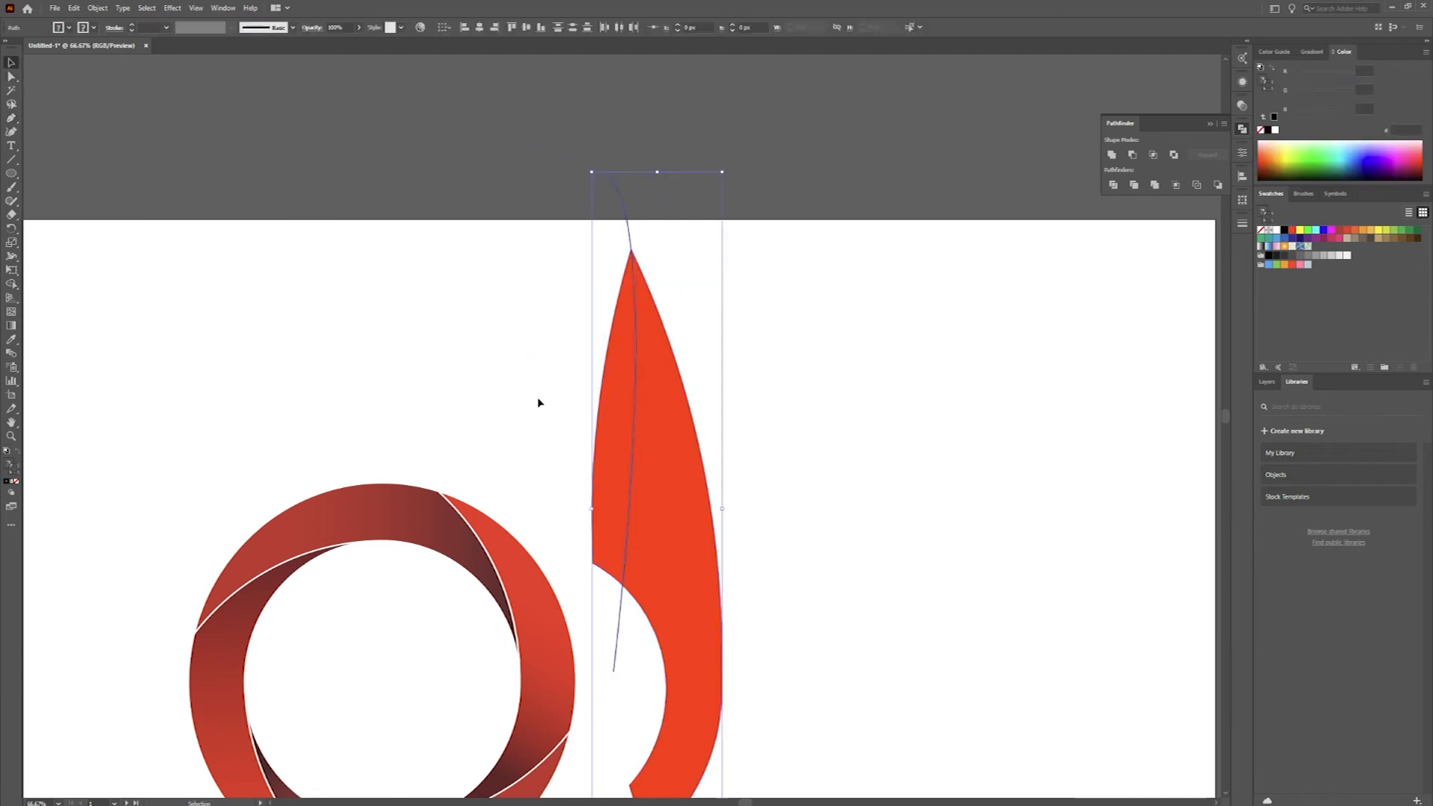
pyautogui.click(1113, 185)
pyautogui.click(748, 414)
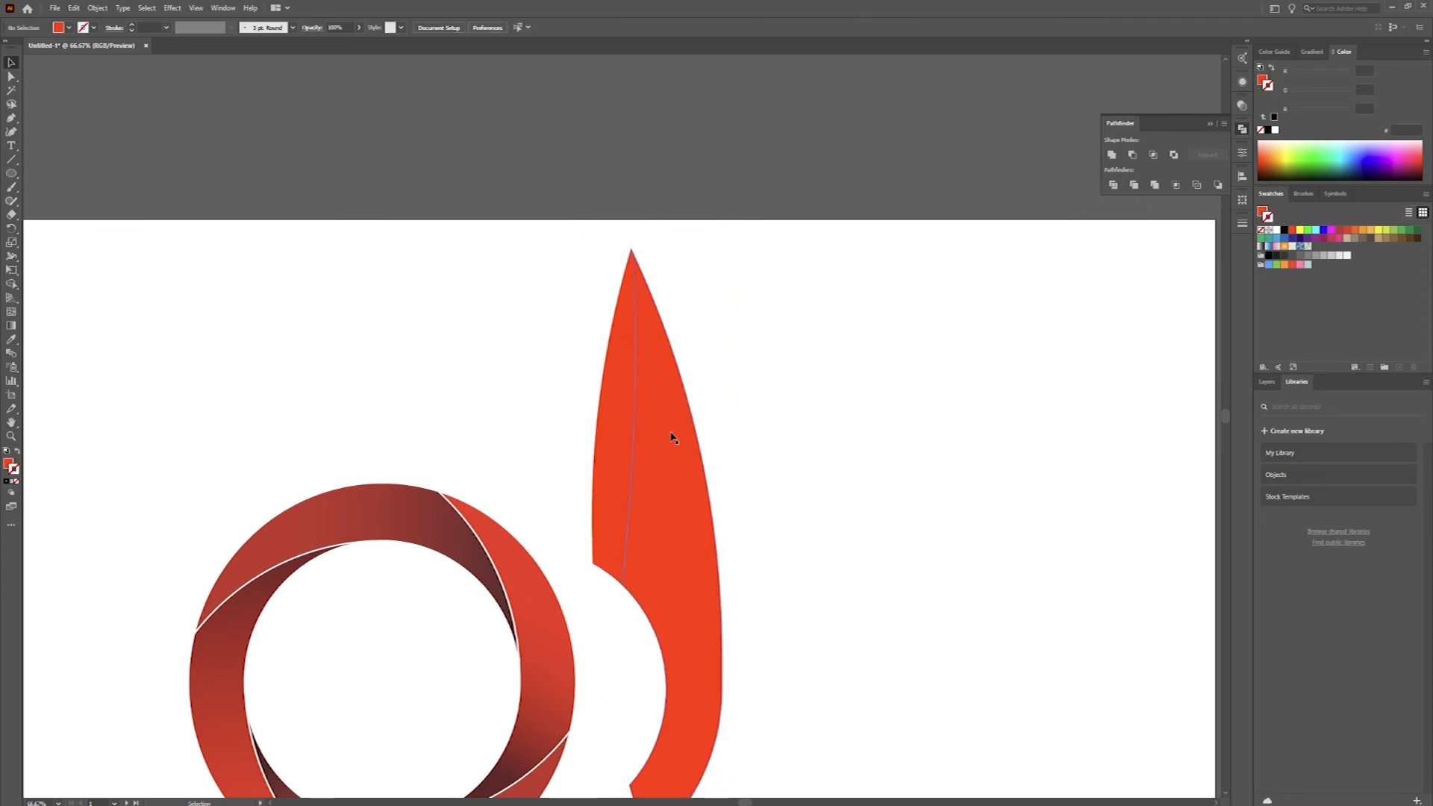
pyautogui.click(653, 454)
pyautogui.rightClick(629, 418)
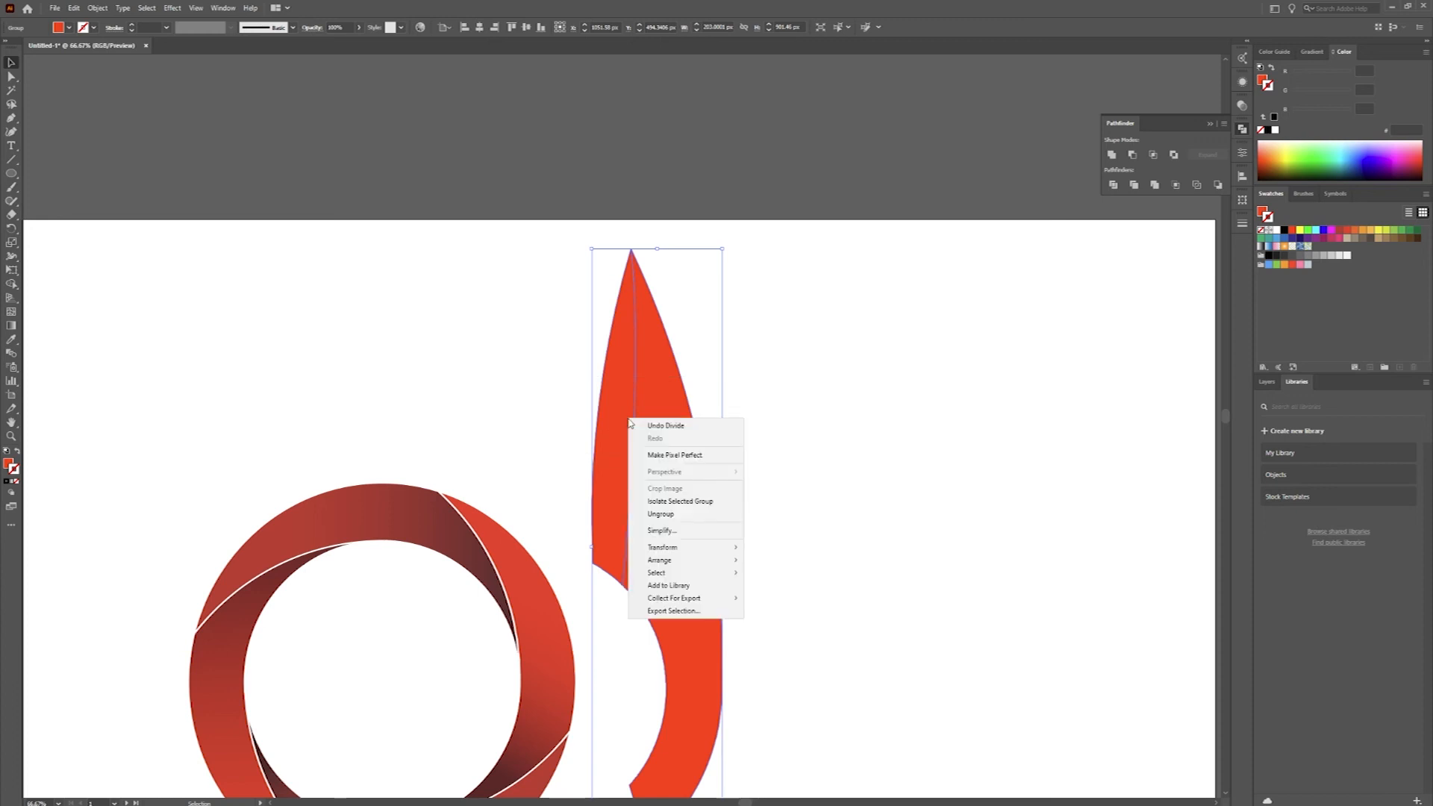
pyautogui.click(668, 514)
pyautogui.click(769, 387)
# - Move both stem pieces back into place on the ring and send them to the back
pyautogui.click(623, 443)
pyautogui.moveTo(708, 640); pyautogui.dragTo(561, 643)
pyautogui.rightClick(537, 521)
pyautogui.click(456, 376)
pyautogui.rightClick(521, 378)
pyautogui.moveTo(582, 560)
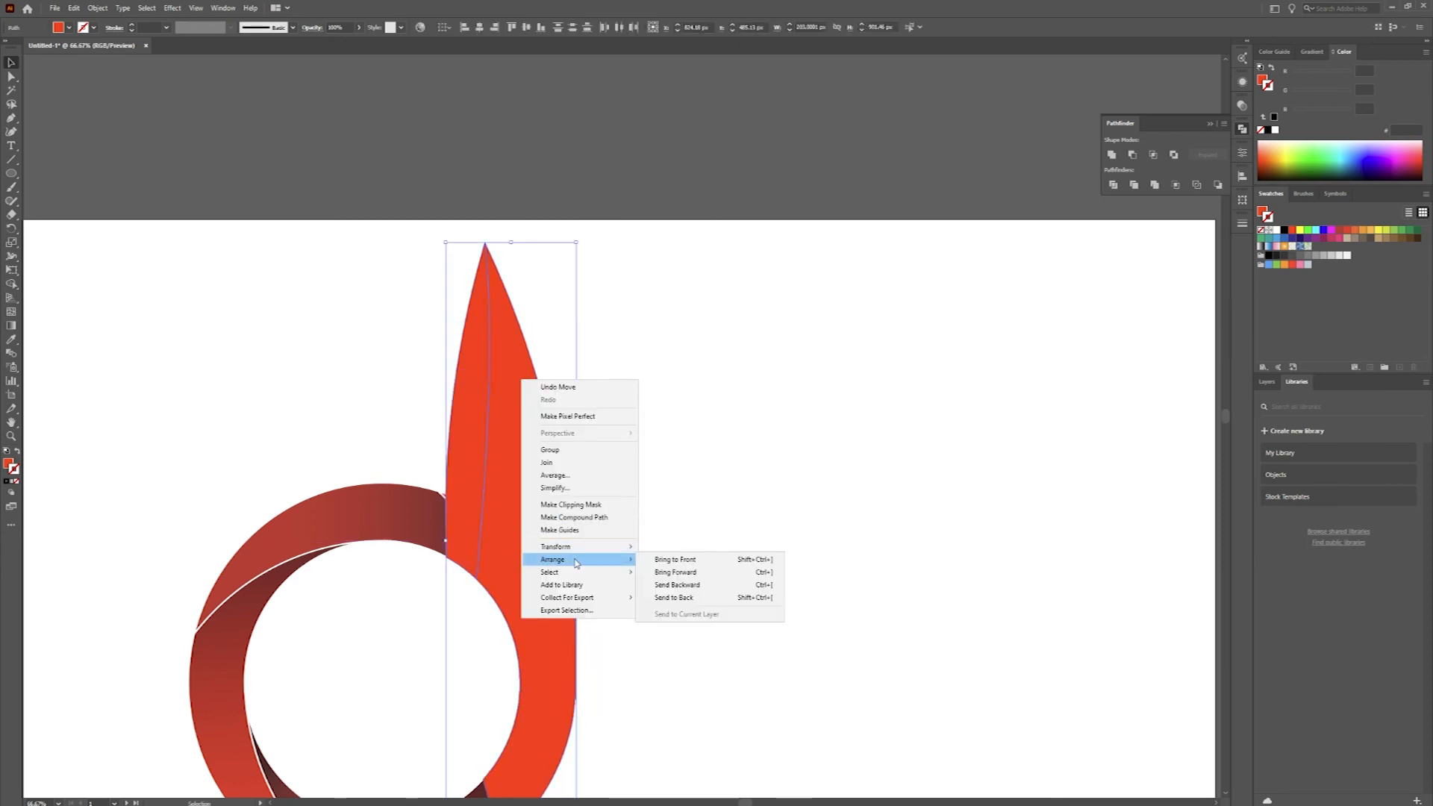
pyautogui.click(679, 598)
pyautogui.moveTo(666, 537); pyautogui.dragTo(677, 481)
pyautogui.moveTo(593, 511); pyautogui.dragTo(803, 342)
# - Select only the left piece of the divided stem
pyautogui.click(714, 303)
pyautogui.click(728, 351)
pyautogui.click(652, 310)
pyautogui.click(726, 307)
pyautogui.click(646, 267)
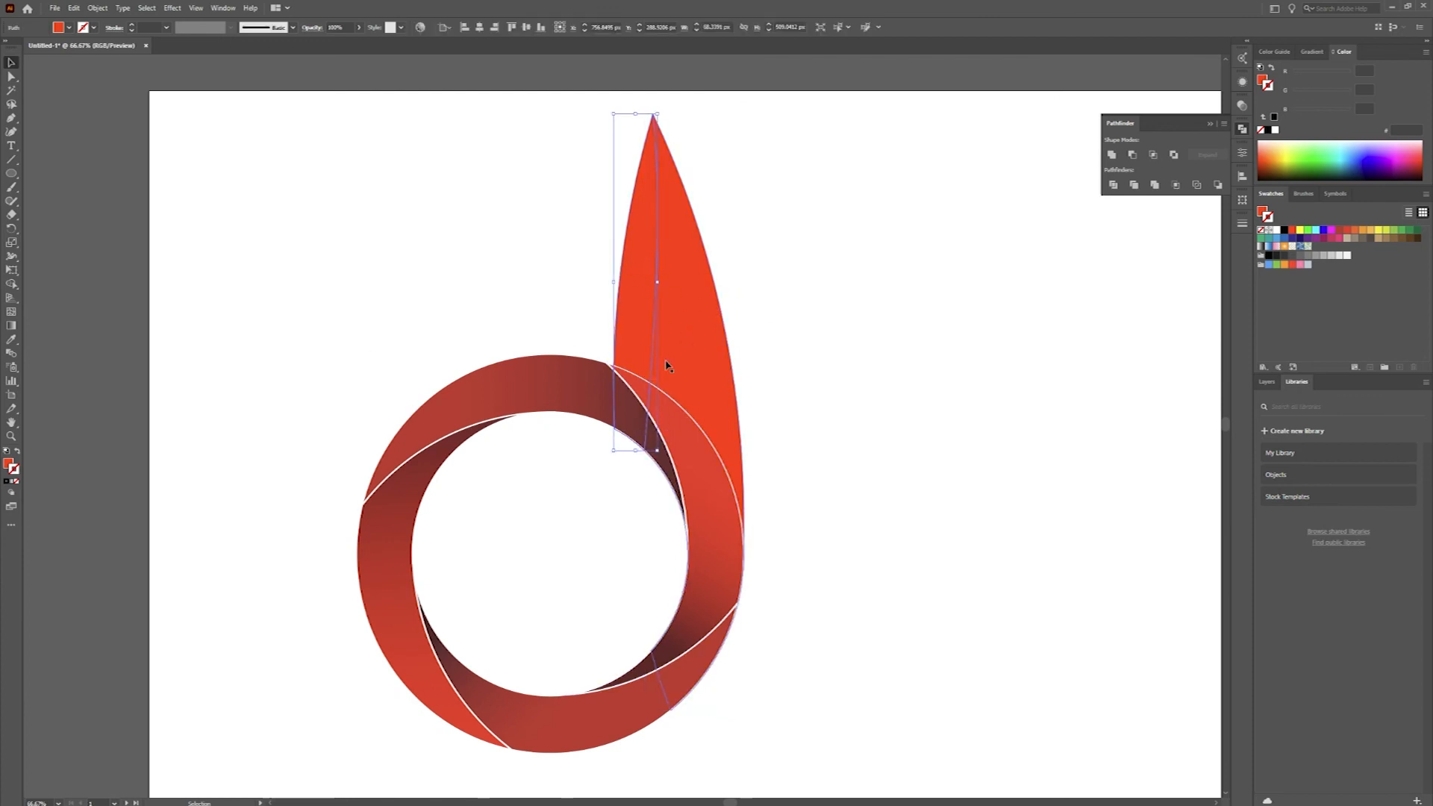
pyautogui.press('a')
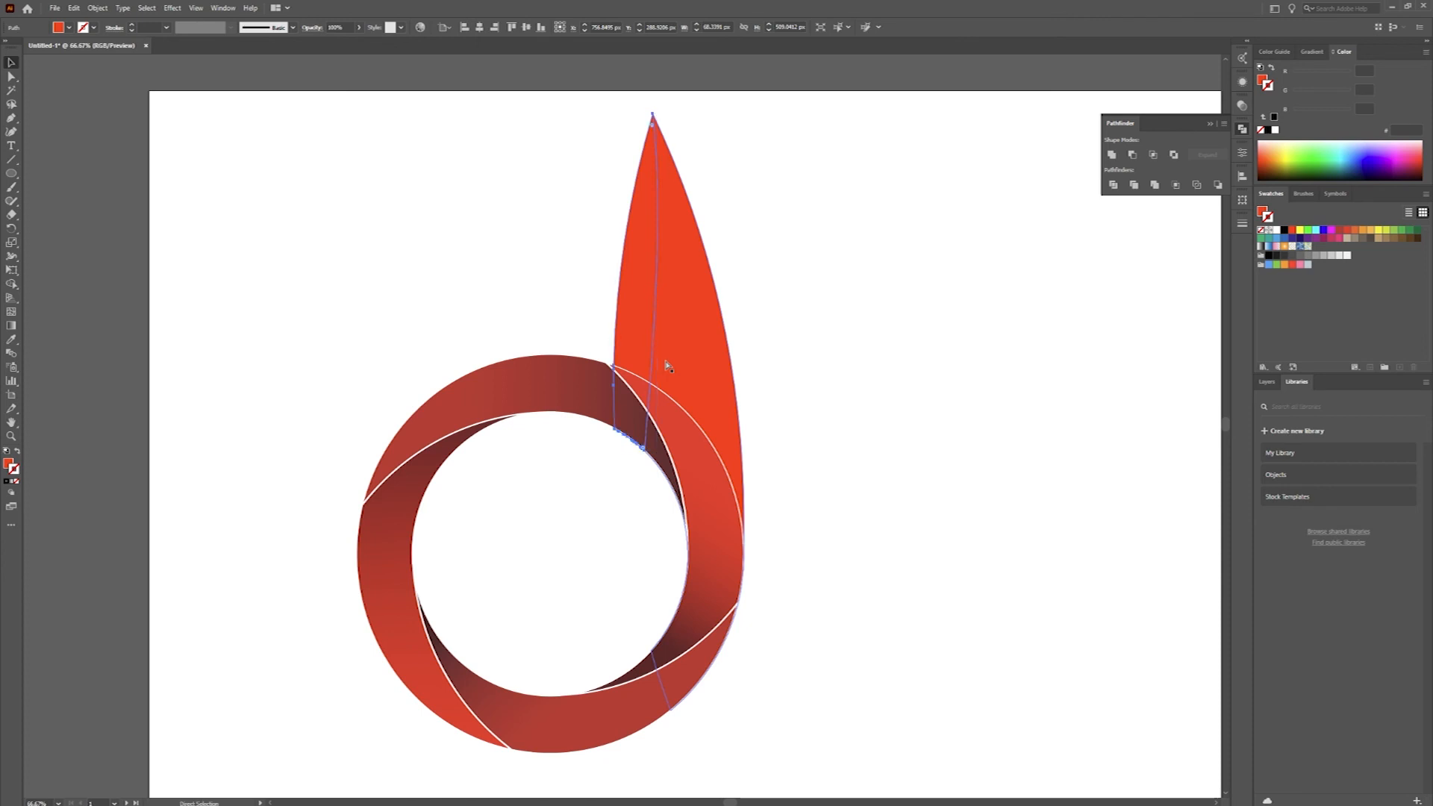
pyautogui.hotkey('ctrl', 'd')
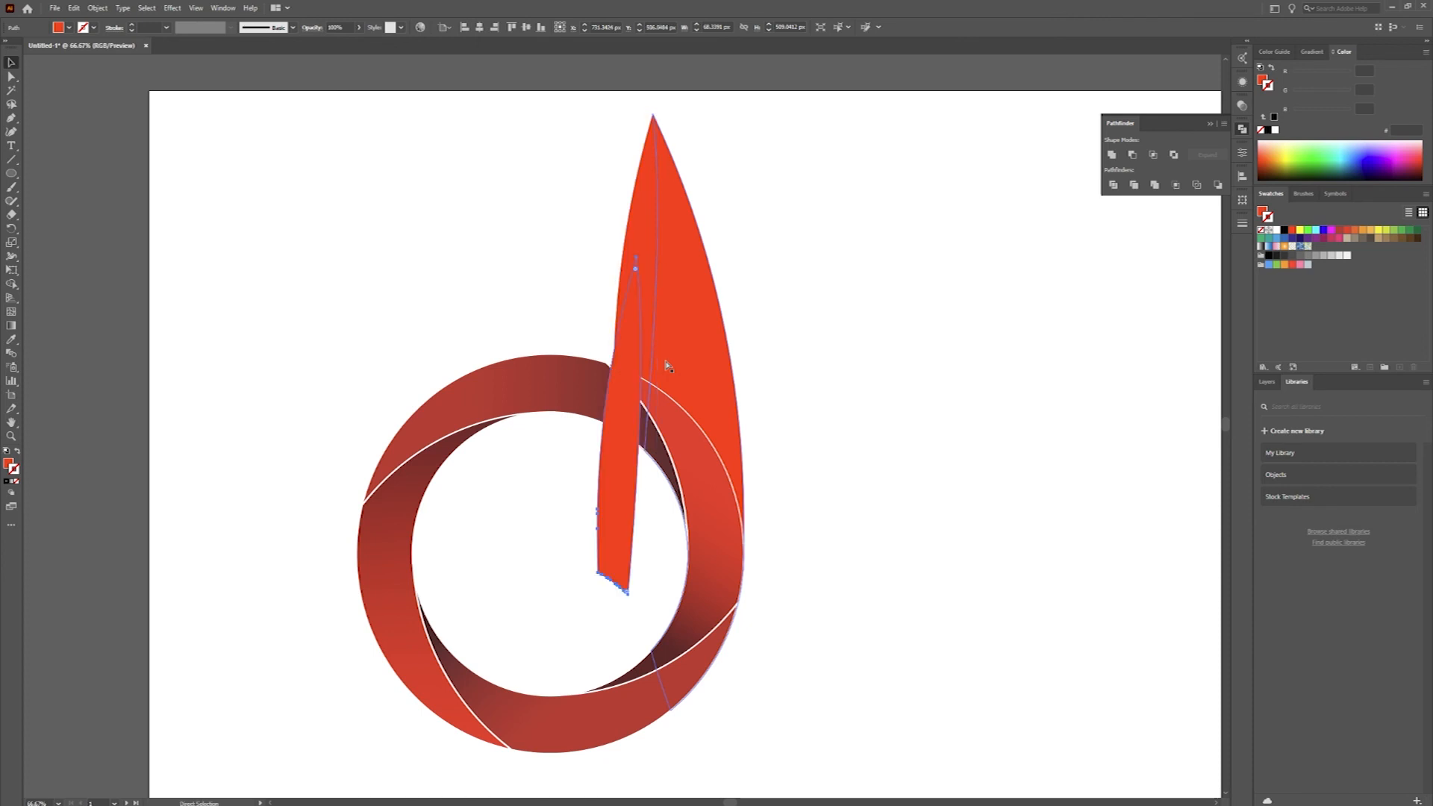
pyautogui.hotkey('ctrl', 'z')
# - Paste a copy of the left stem piece in place, send it to the back and bring it forward one level
pyautogui.press('v')
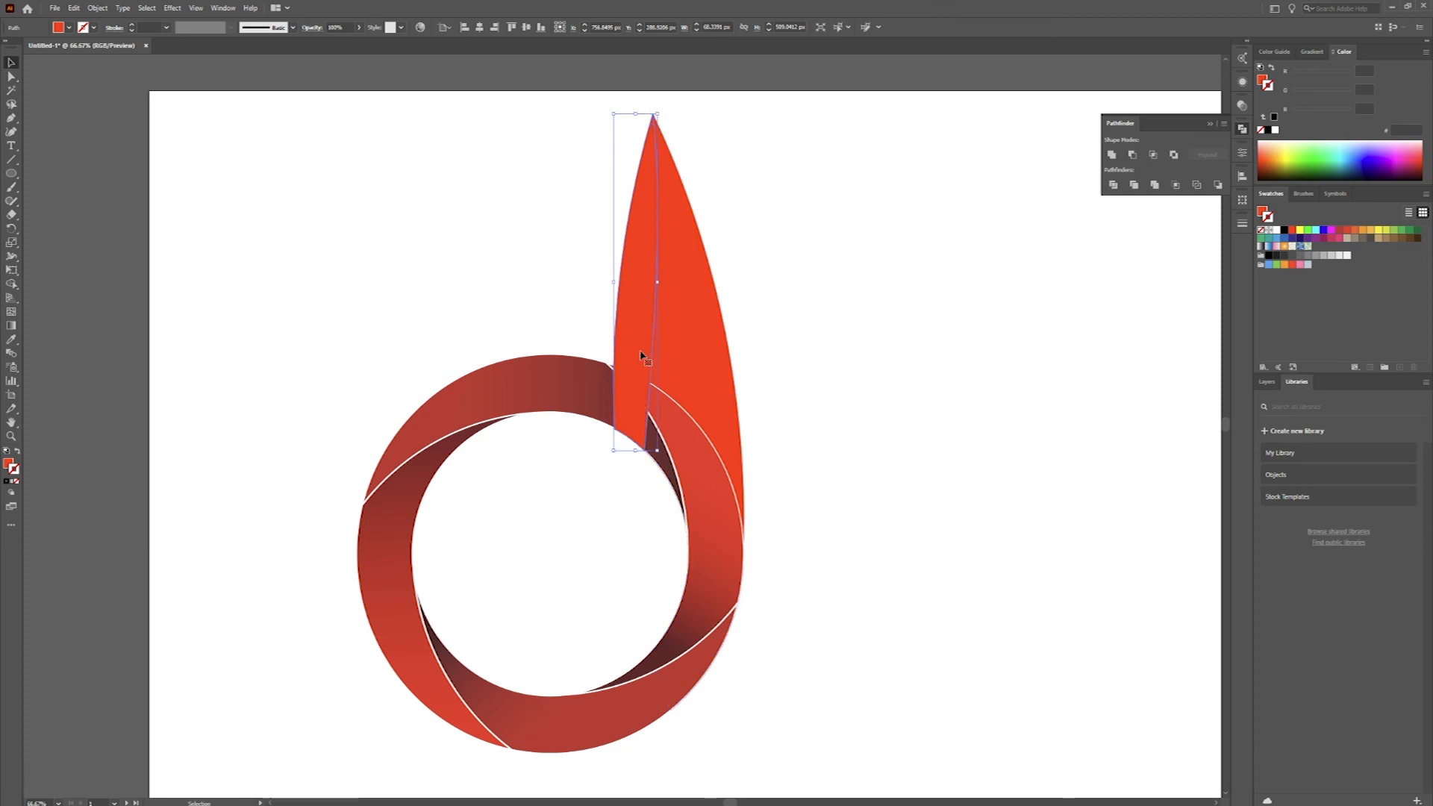
pyautogui.rightClick(640, 356)
pyautogui.moveTo(735, 569)
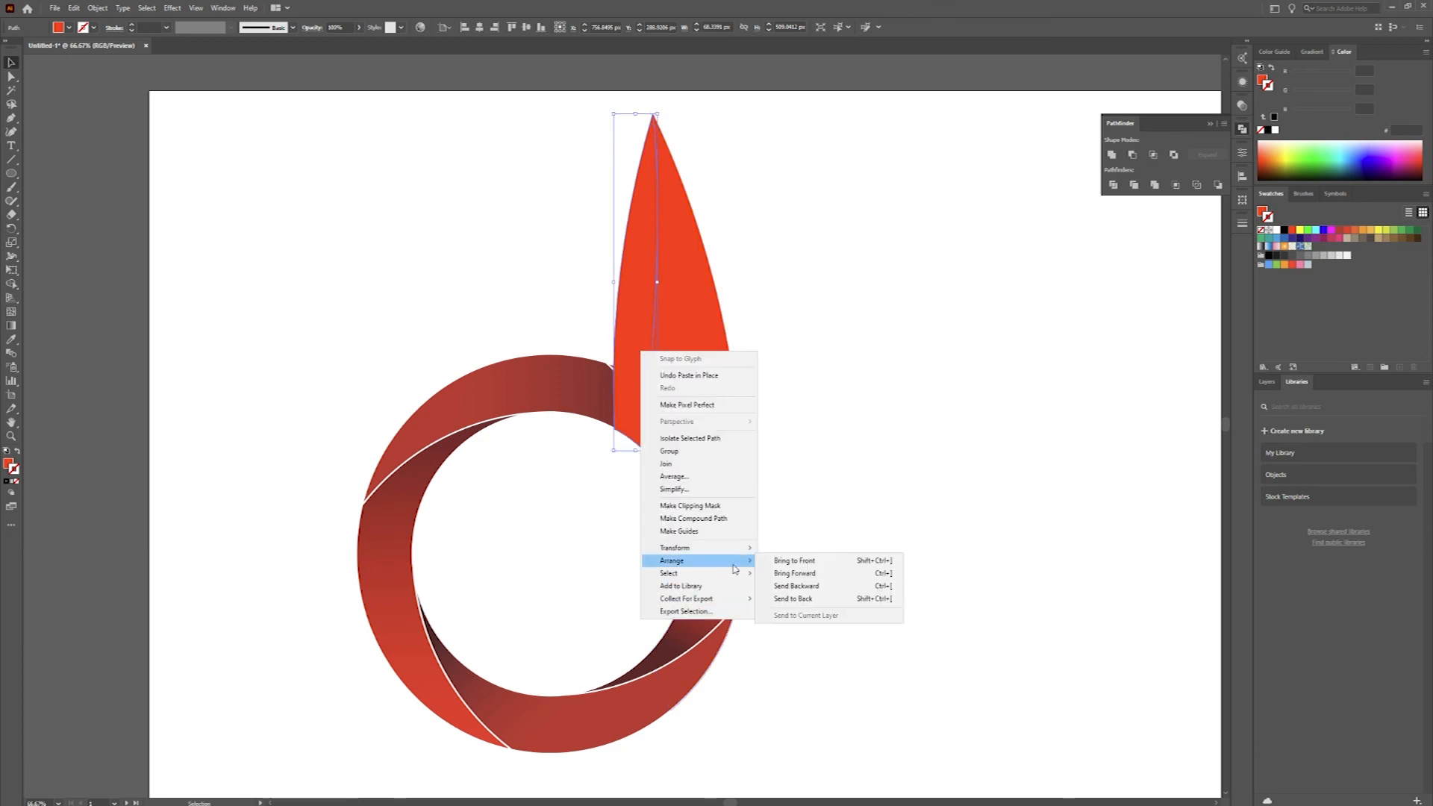
pyautogui.click(795, 599)
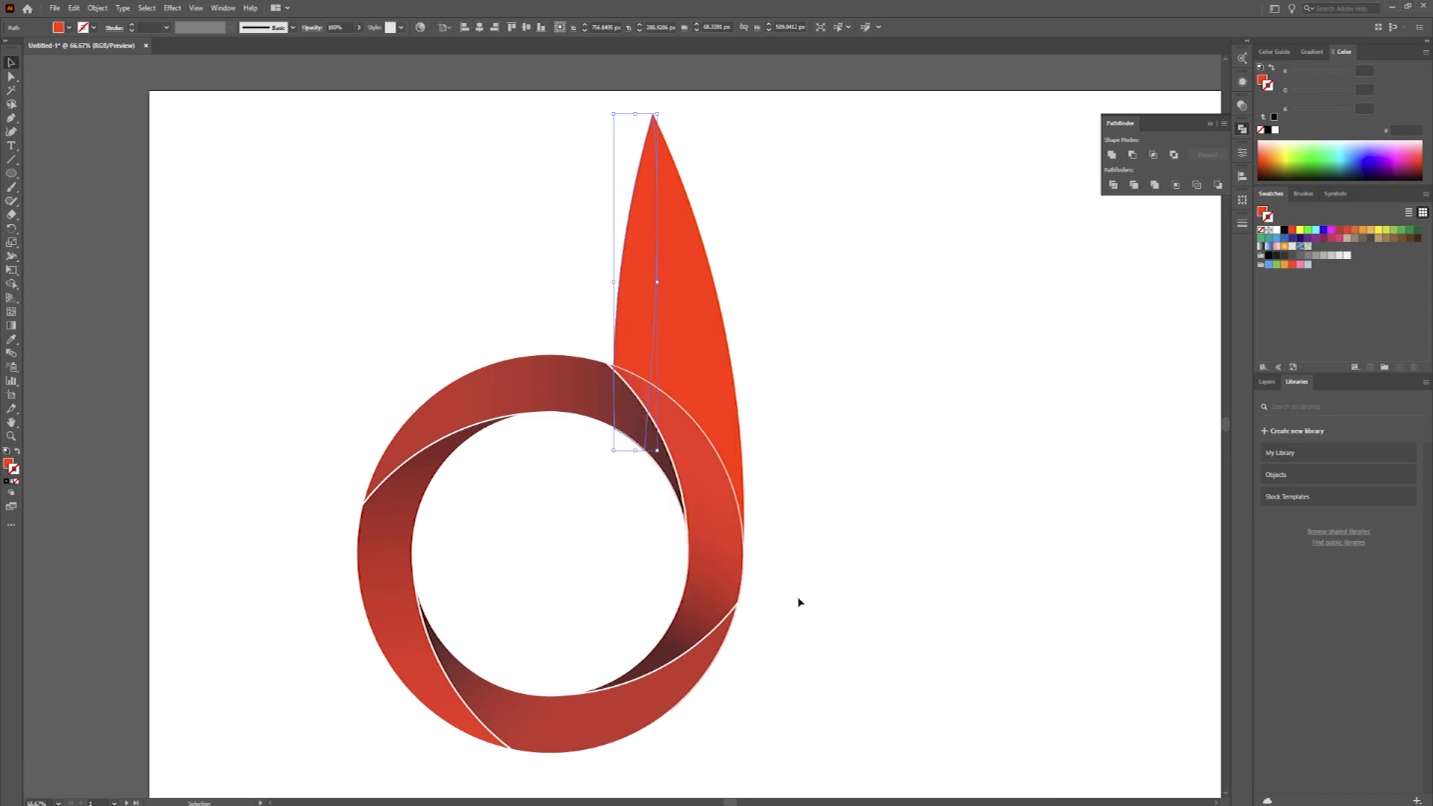
pyautogui.rightClick(638, 322)
pyautogui.moveTo(730, 531)
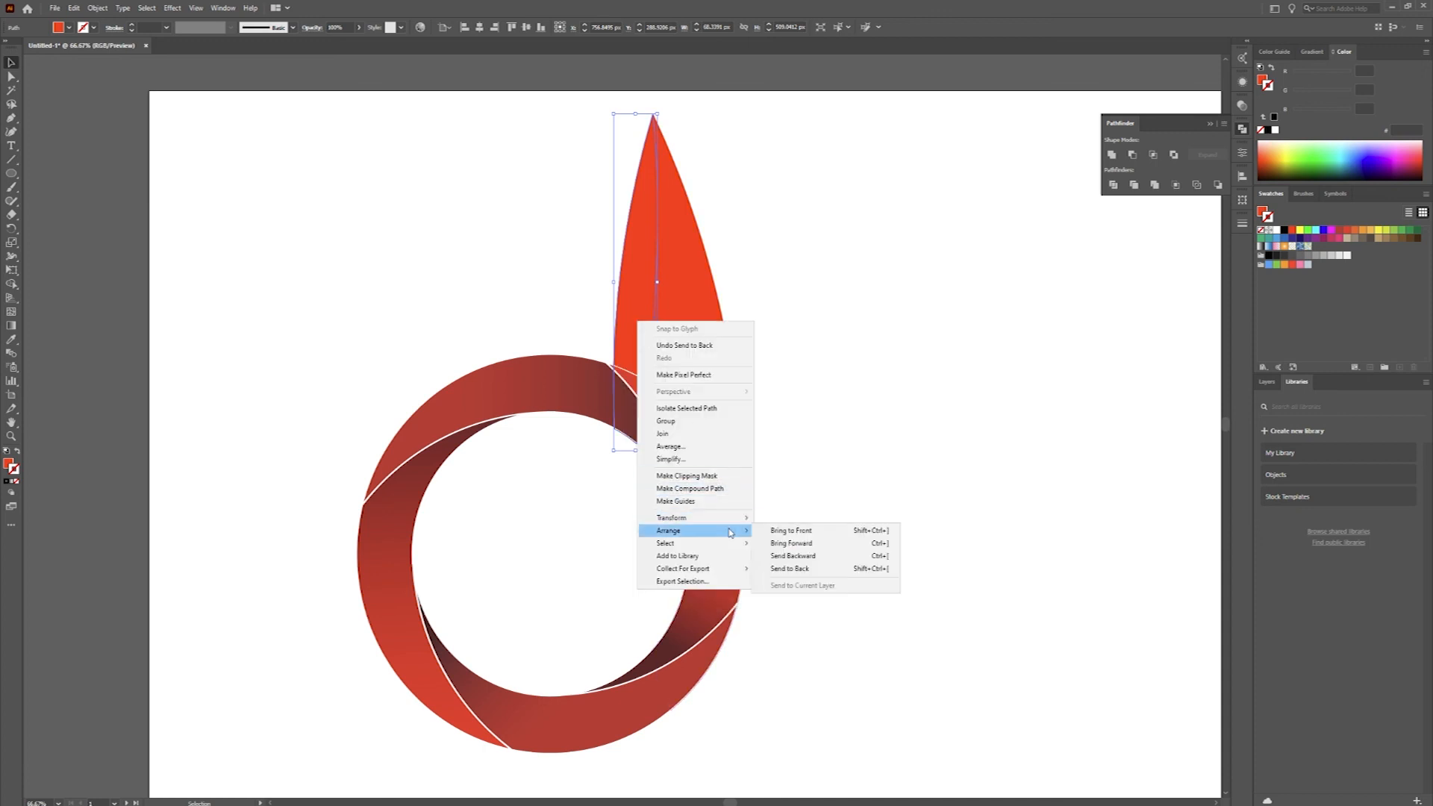
pyautogui.click(800, 547)
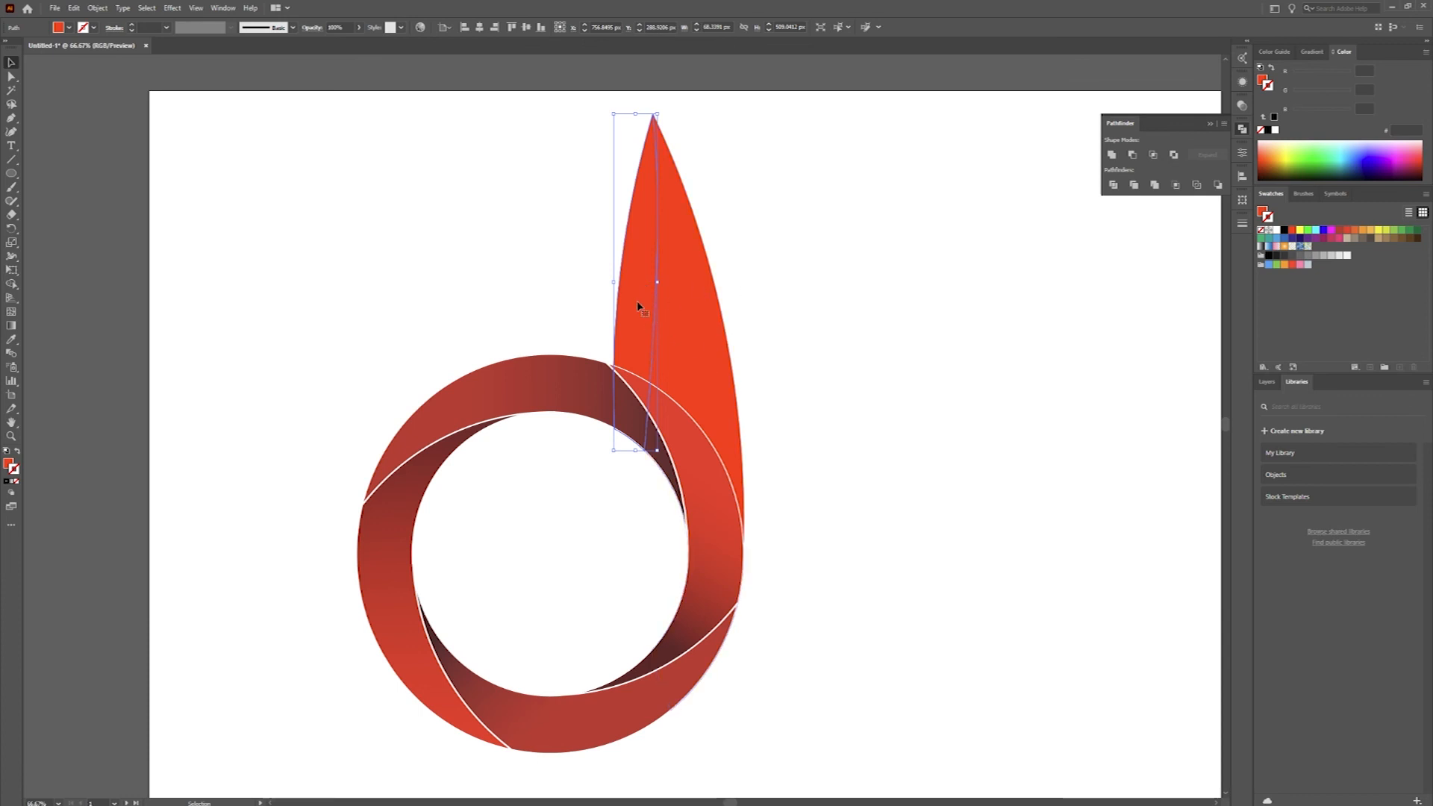
# - Apply the ring's transparent gradient to the left stem copy and redirect it lengthwise, with the black end at the stem's tip
pyautogui.press('i')
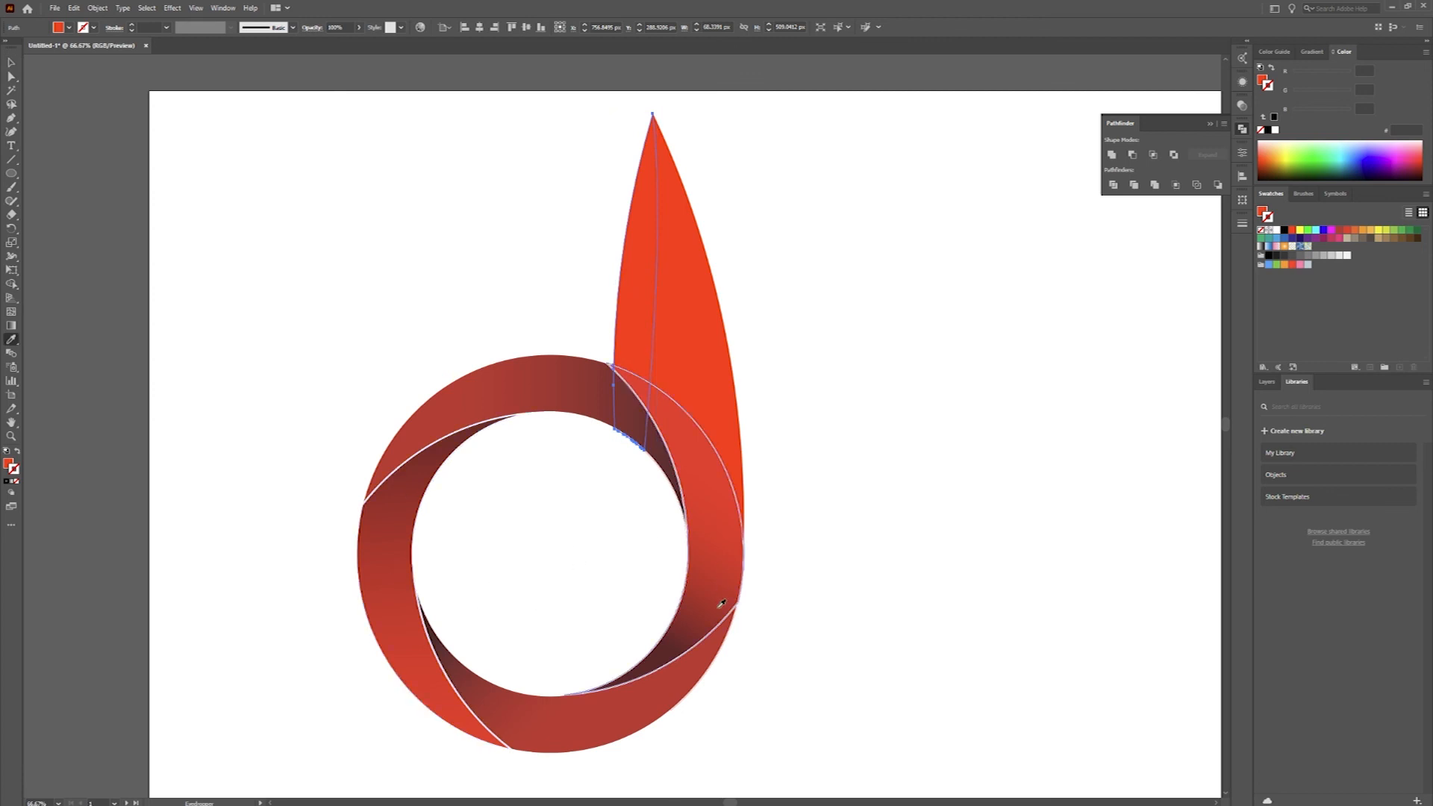
pyautogui.click(694, 620)
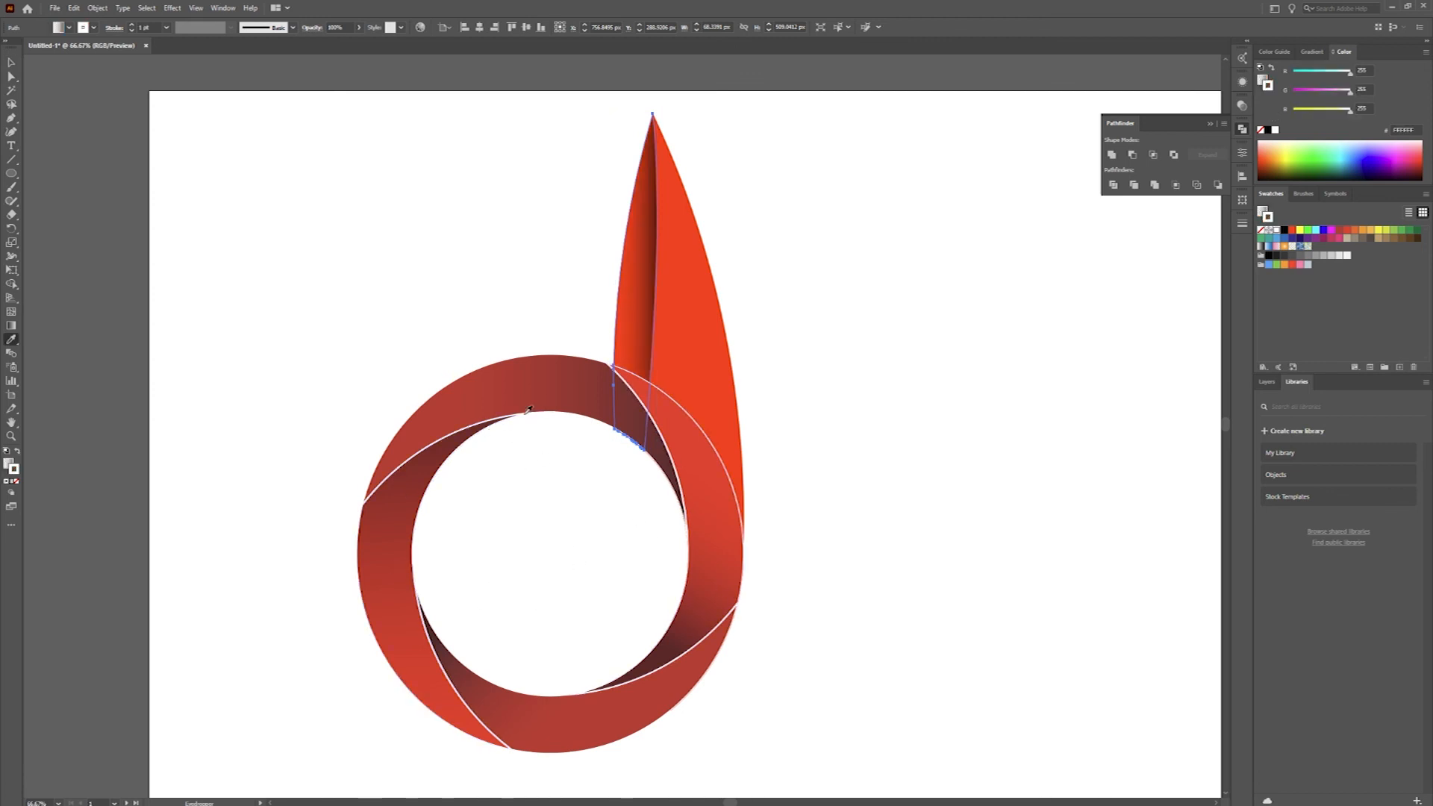
pyautogui.press('g')
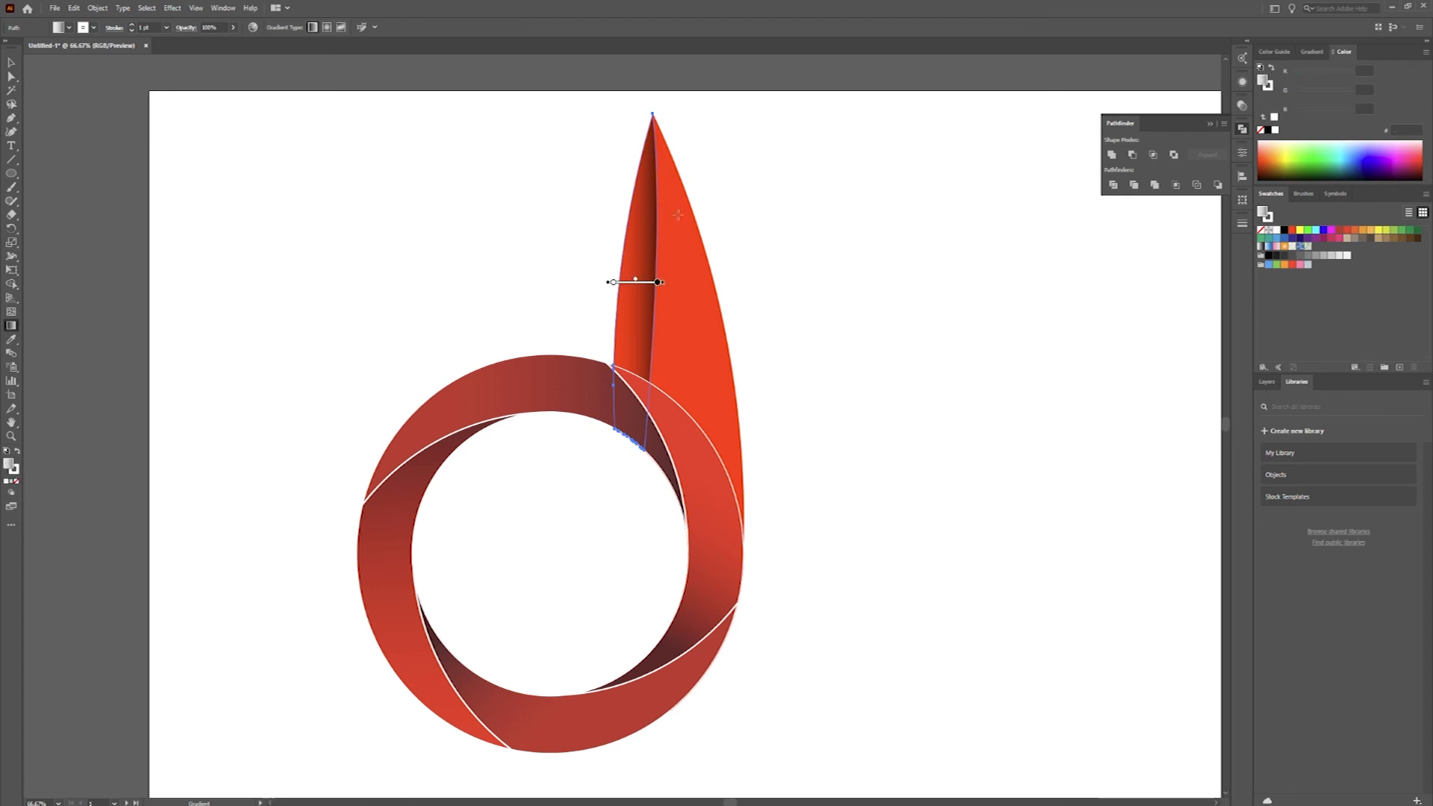
pyautogui.moveTo(598, 142); pyautogui.dragTo(622, 417)
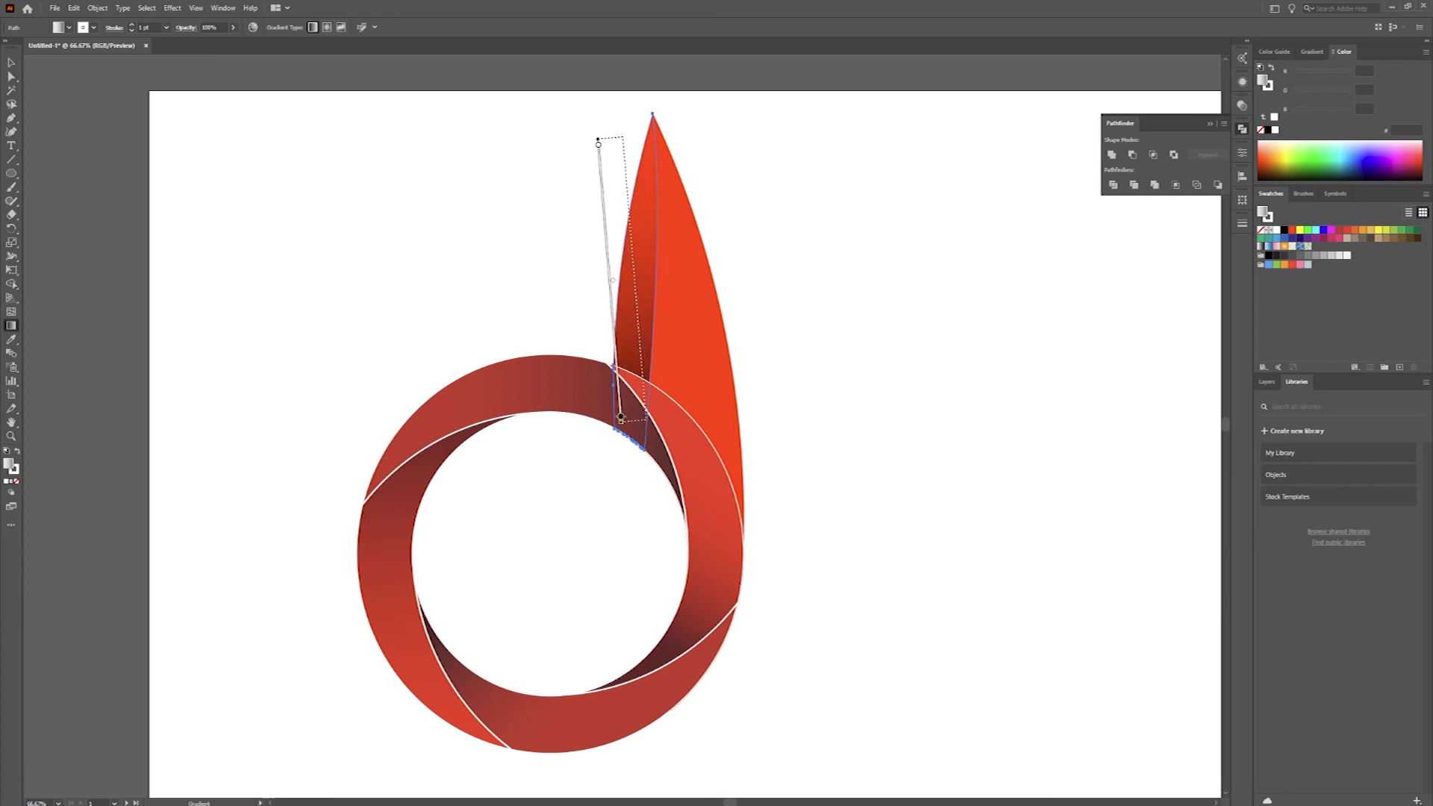
pyautogui.moveTo(580, 477); pyautogui.dragTo(640, 118)
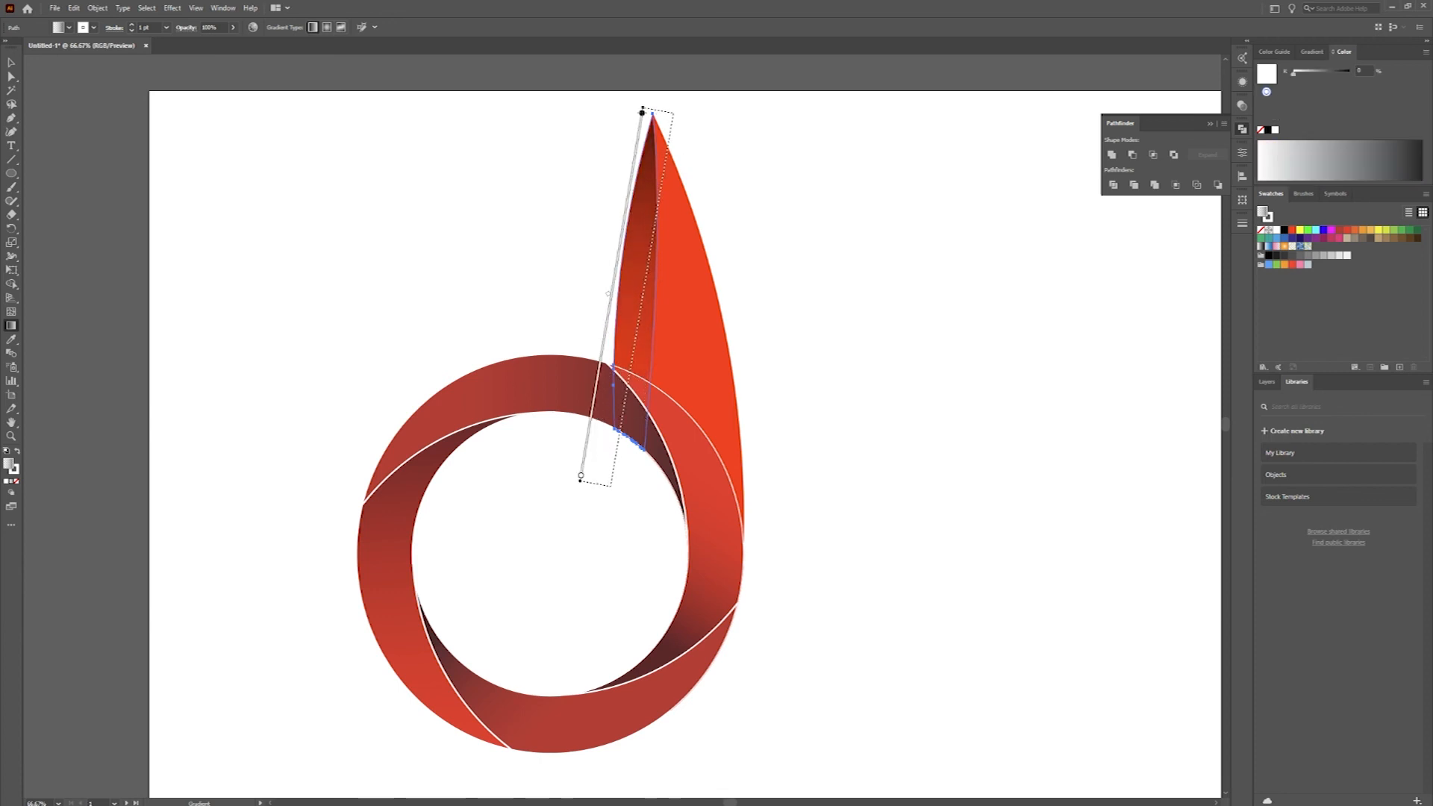
# - Redraw the transparent gradient lengthwise along the left stem copy, keeping its dark end at the stem's tip
pyautogui.moveTo(642, 112); pyautogui.dragTo(642, 112)
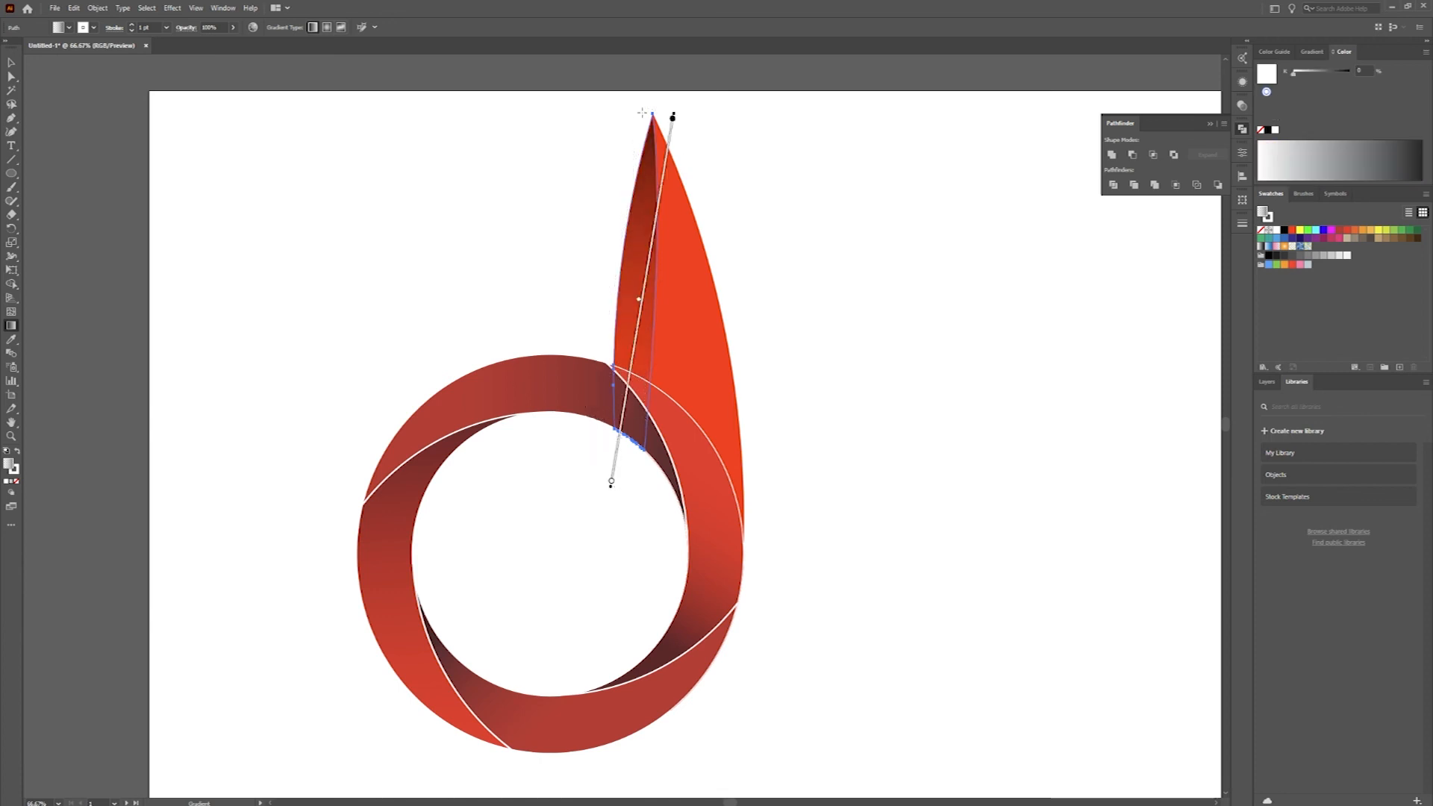
pyautogui.click(13, 62)
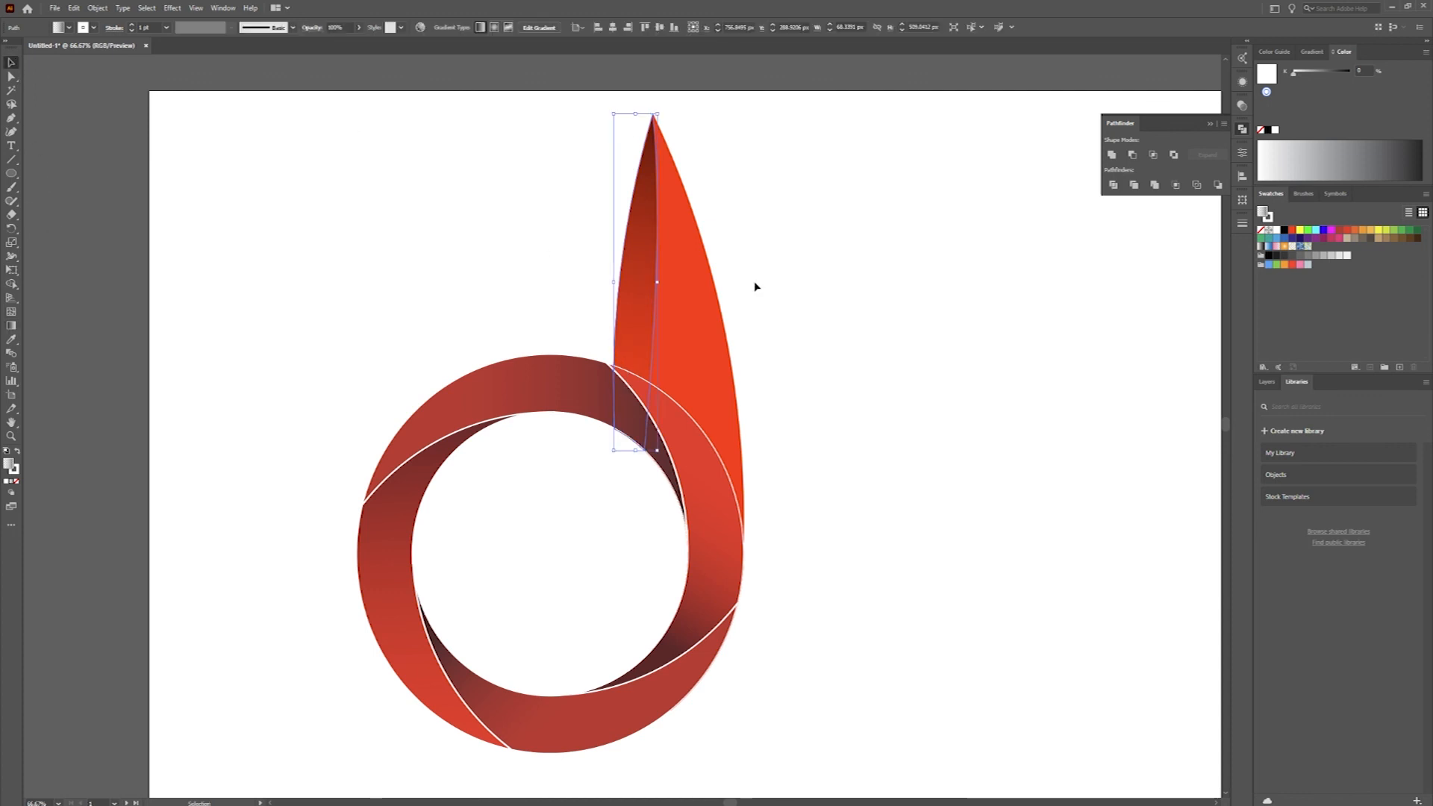
# - Paste a copy of the right stem piece in place, send it to the back and bring it forward one level
pyautogui.click(711, 314)
pyautogui.press('a')
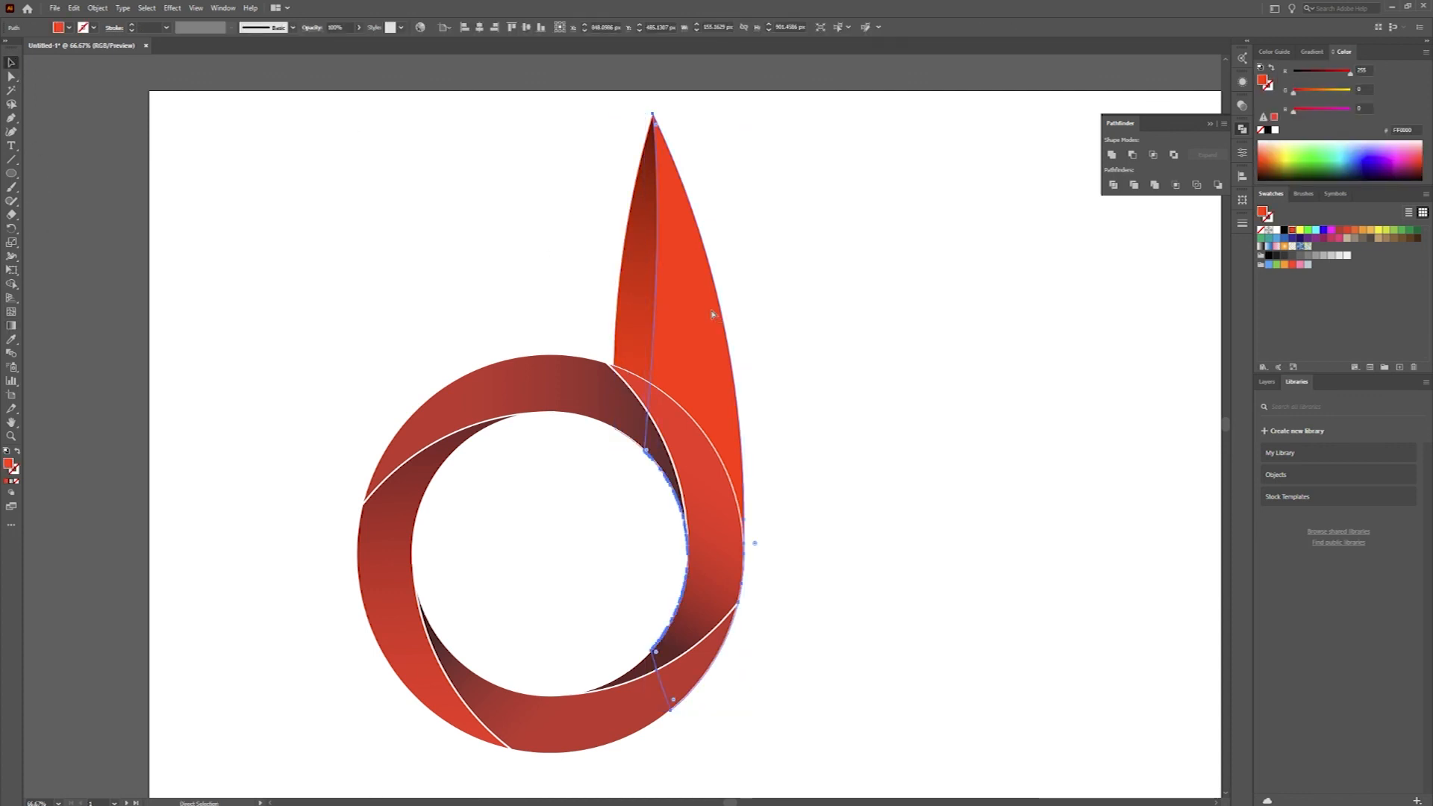
pyautogui.hotkey('ctrl', 'shift', 'v')
pyautogui.rightClick(709, 377)
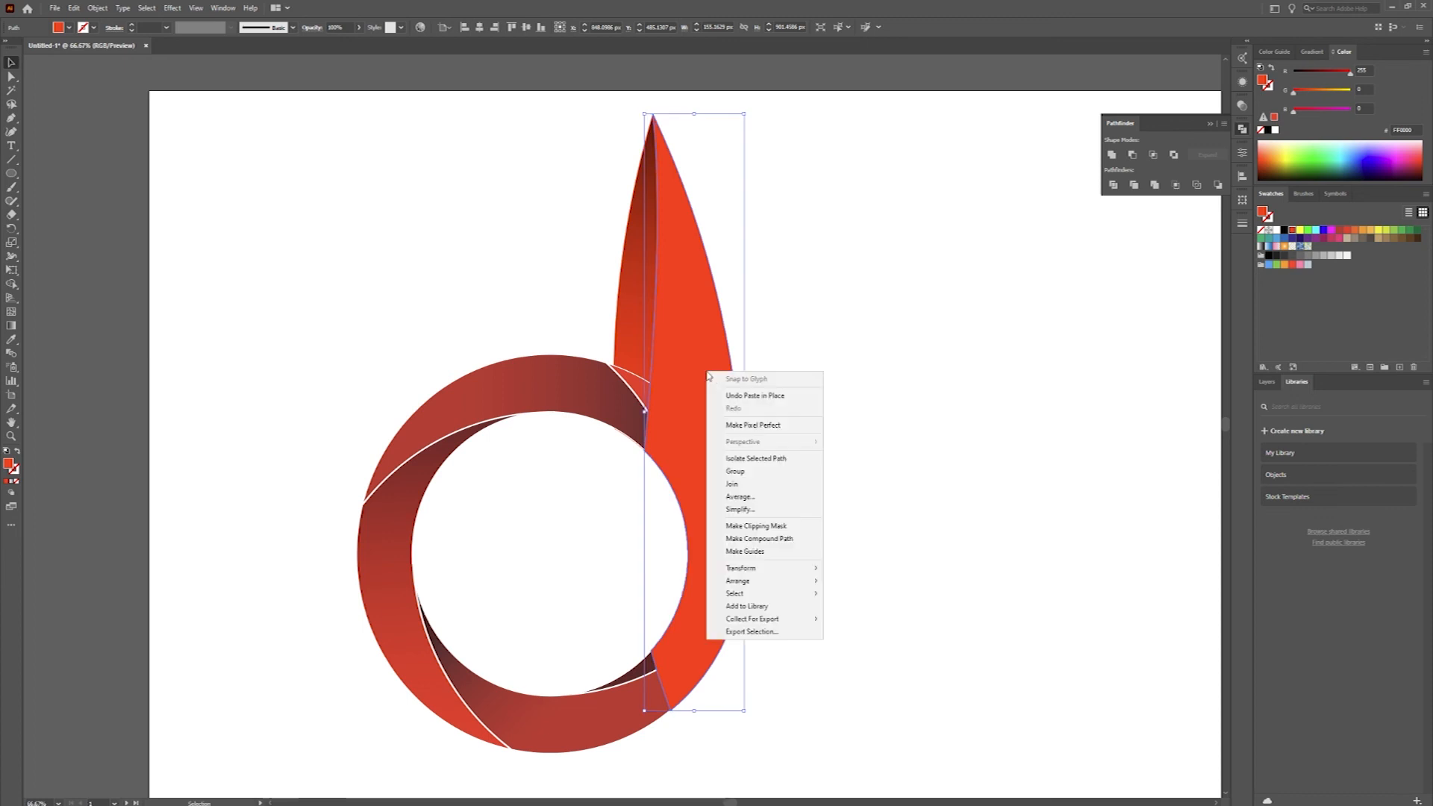
pyautogui.moveTo(806, 595)
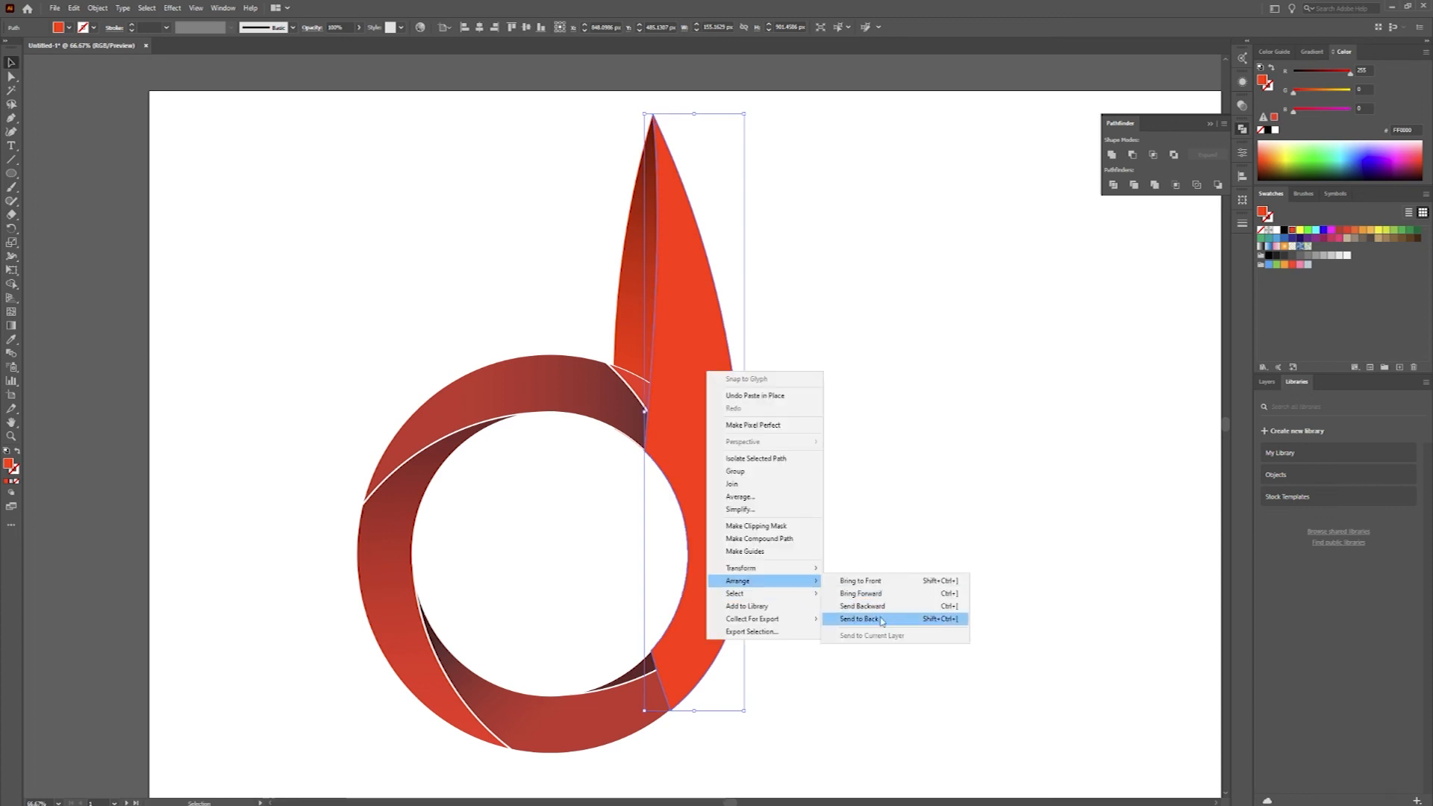
pyautogui.click(877, 614)
pyautogui.rightClick(709, 366)
pyautogui.moveTo(806, 584)
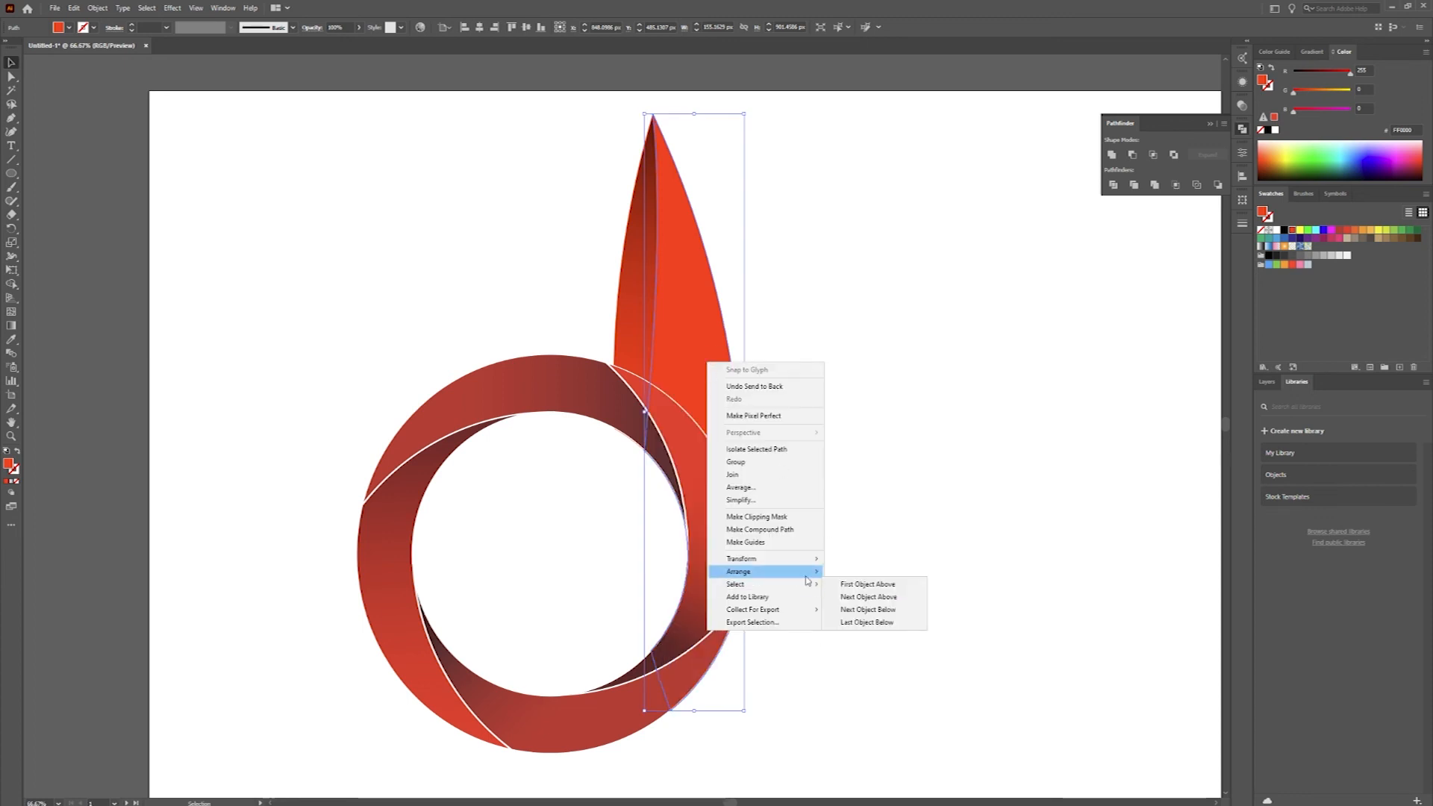
pyautogui.click(889, 591)
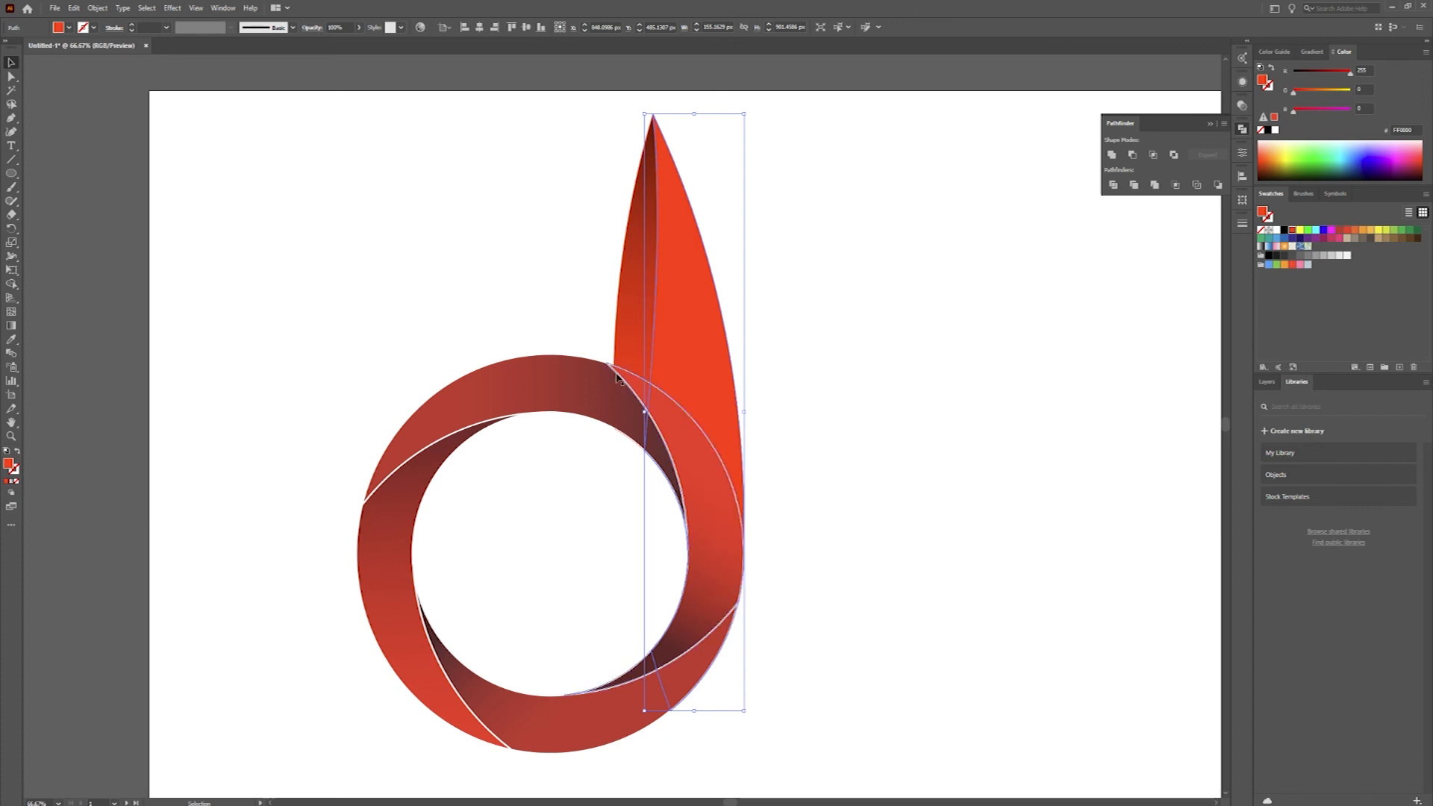
# - Apply the ring's transparent gradient to the right stem copy and redirect it lengthwise, dark toward the ring, then deselect it
pyautogui.press('i')
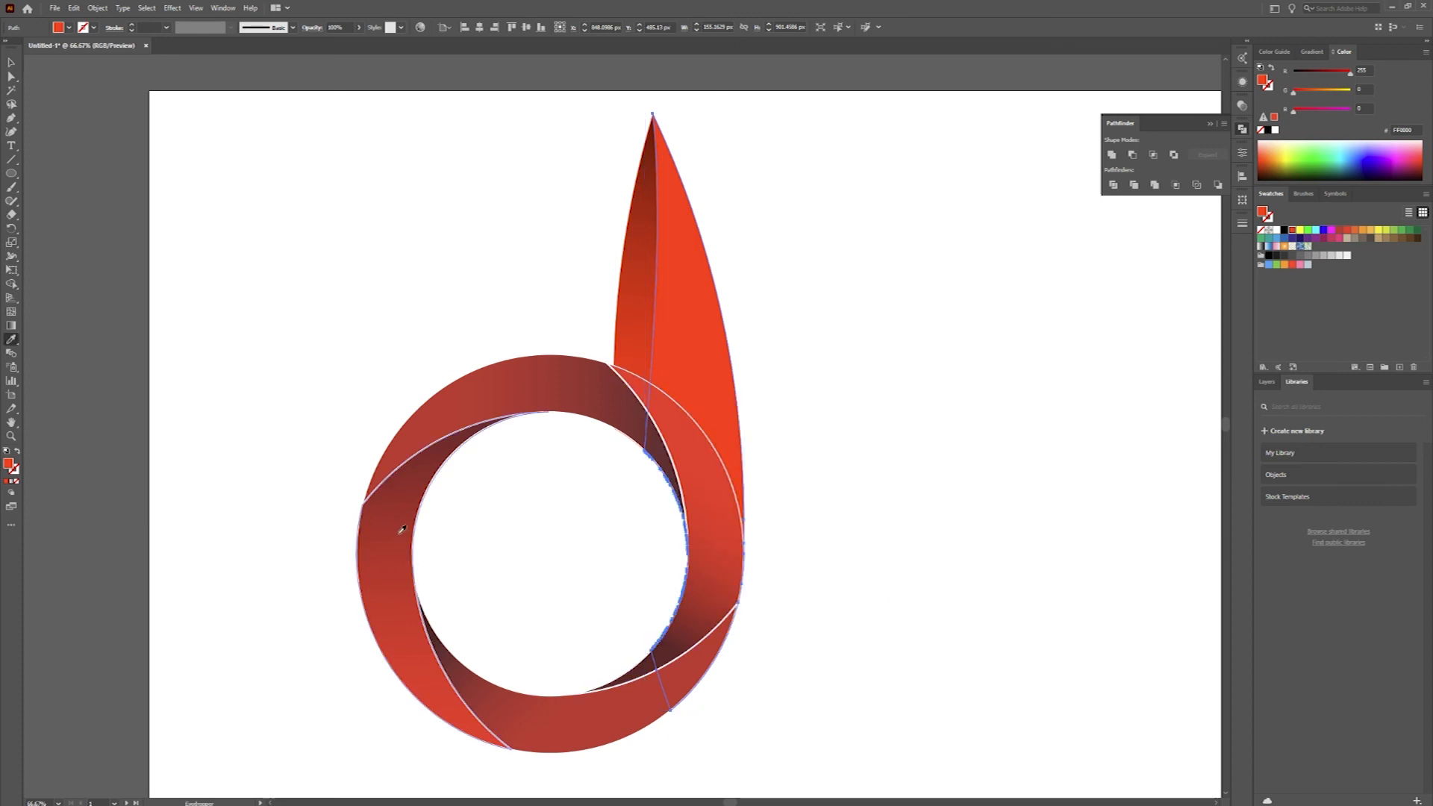
pyautogui.click(402, 529)
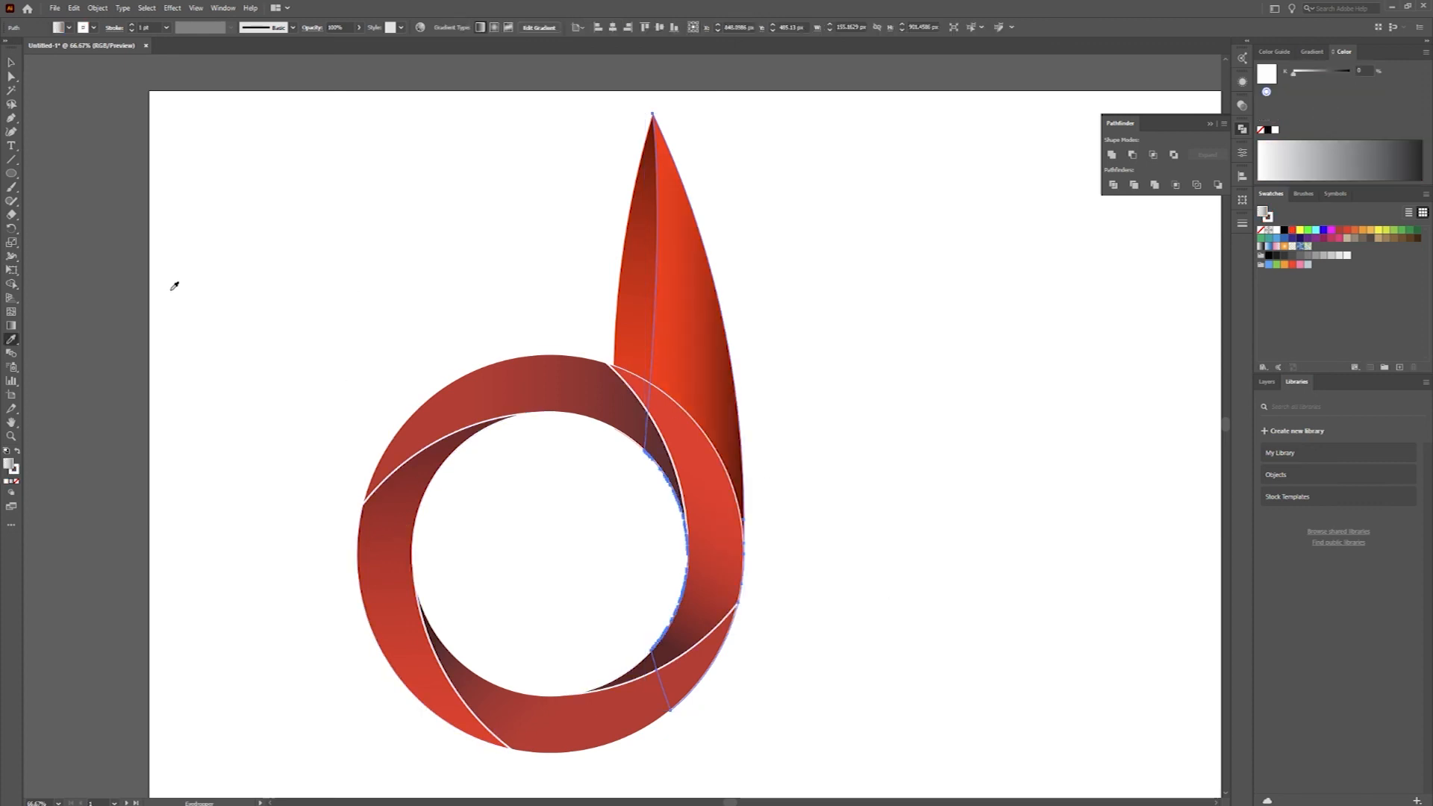
pyautogui.press('g')
pyautogui.moveTo(678, 99)
pyautogui.mouseDown()
pyautogui.moveTo(705, 440)
pyautogui.moveTo(686, 496)
pyautogui.moveTo(556, 451)
pyautogui.moveTo(563, 400)
pyautogui.moveTo(543, 411)
pyautogui.moveTo(578, 390)
pyautogui.mouseUp()
pyautogui.click(10, 64)
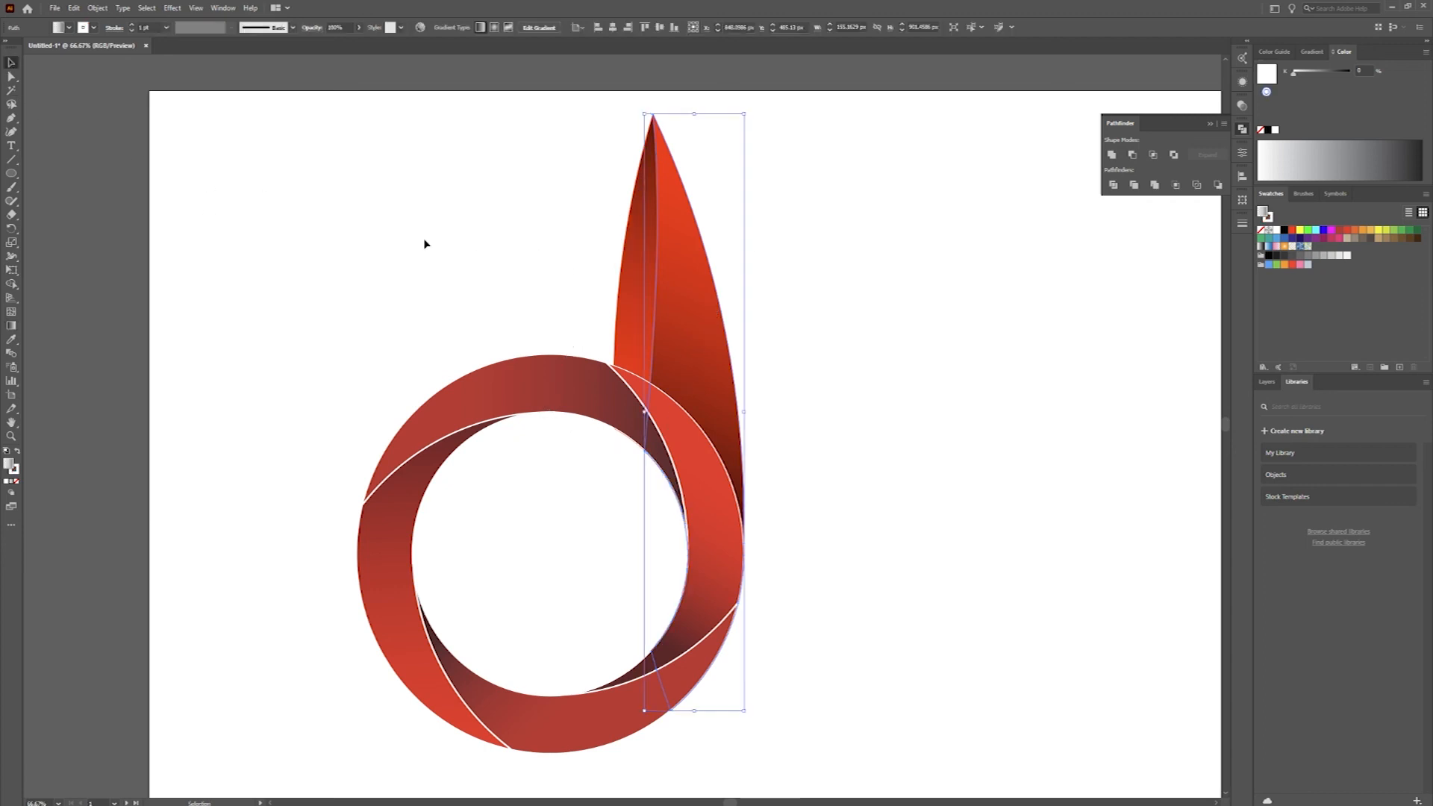
pyautogui.click(262, 182)
pyautogui.hotkey('ctrl', '-')
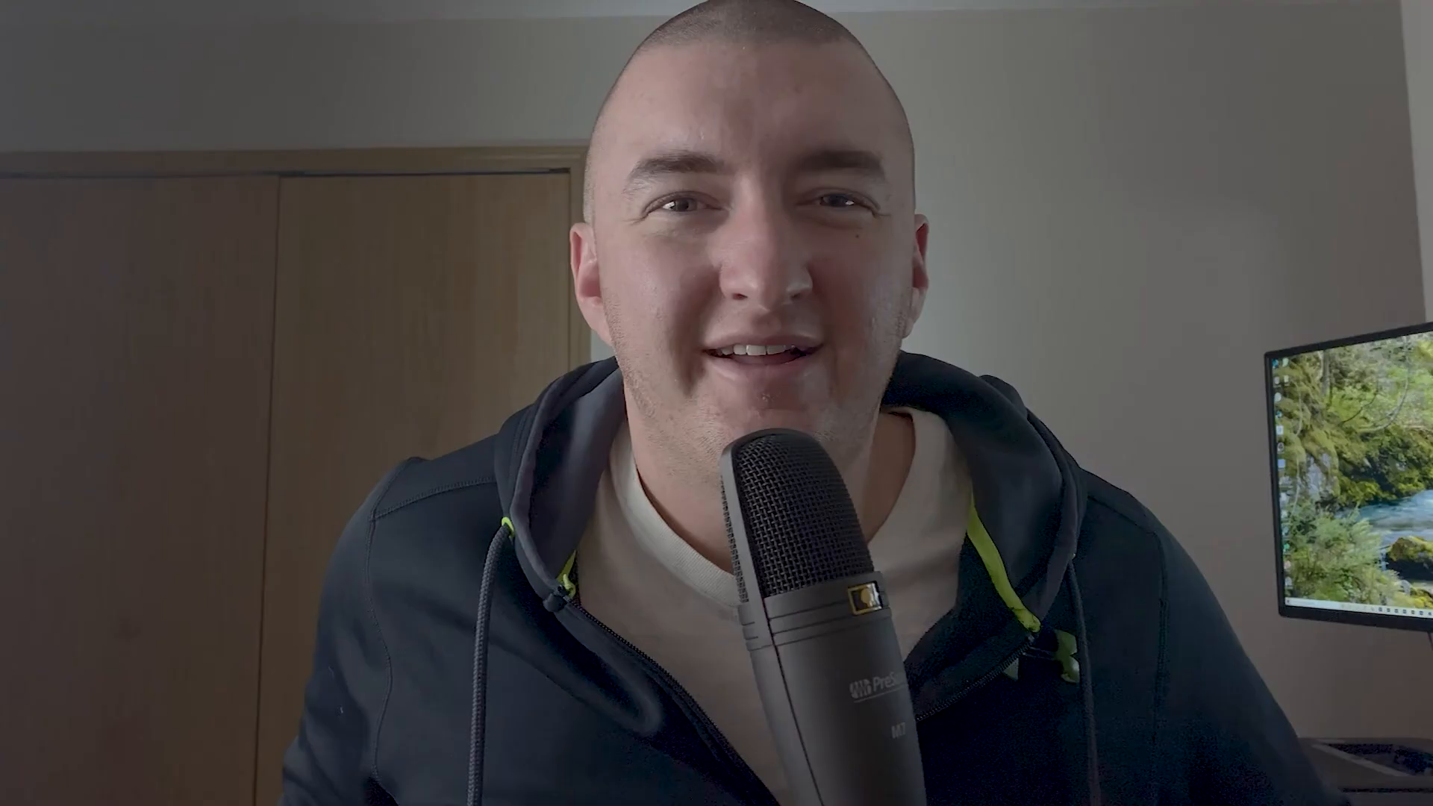